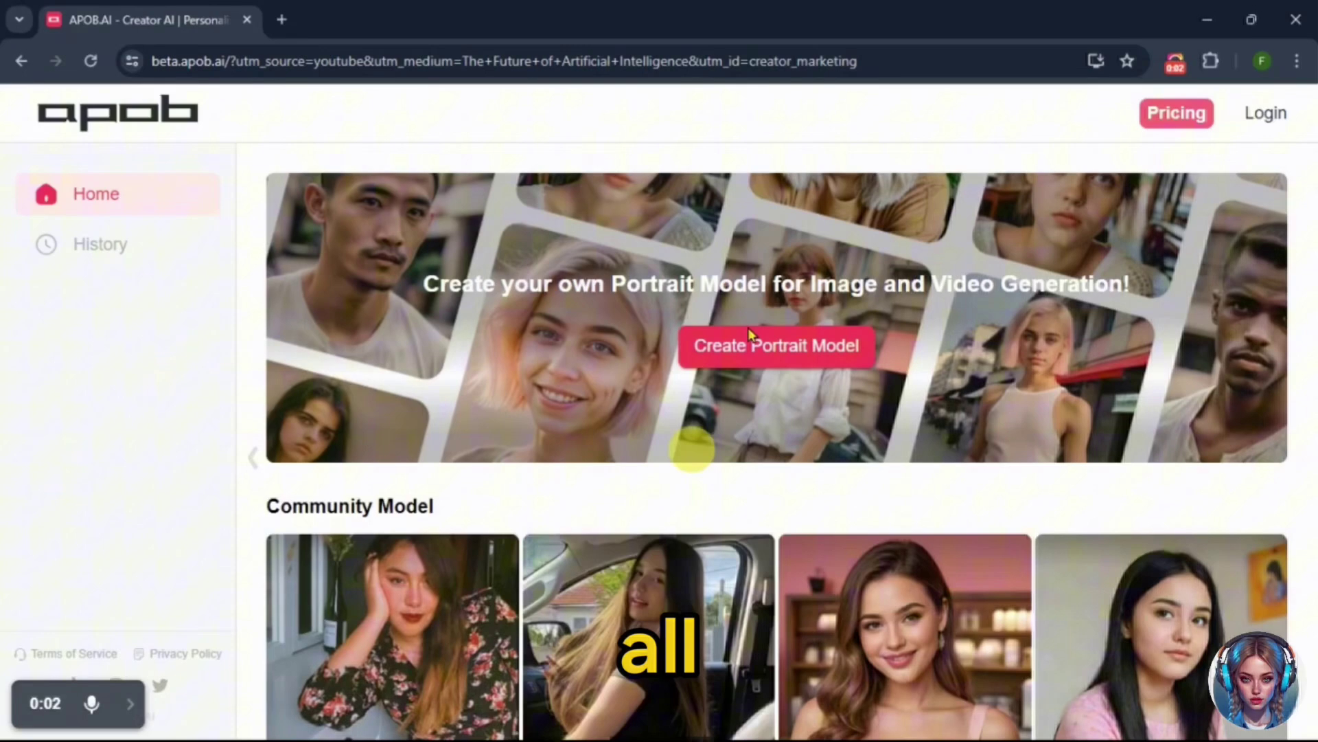
Browse the Community Model and Community Content sections, then bring up the Sign in dialog
{"action": "scroll", "coordinate": [1291, 330], "scroll_direction": "down", "scroll_amount": 5}
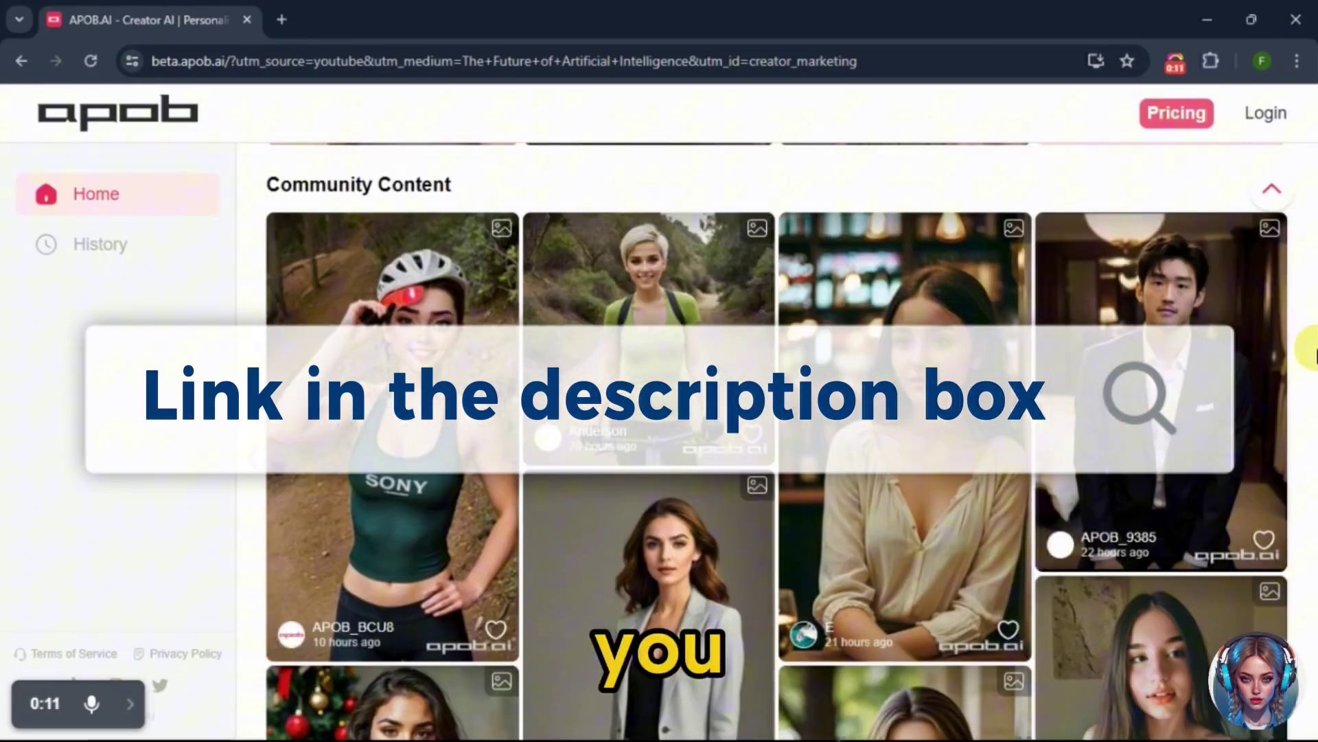
{"action": "scroll", "coordinate": [1308, 347], "scroll_direction": "down", "scroll_amount": 5}
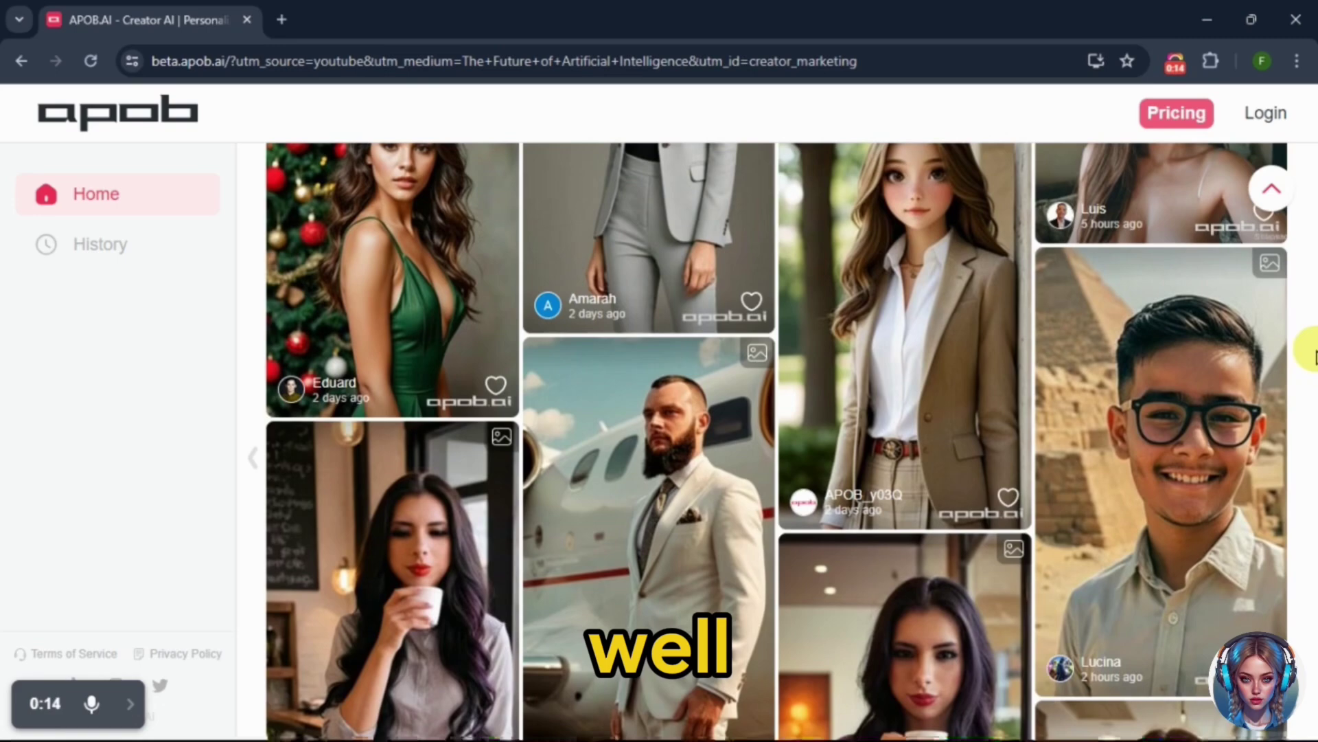
{"action": "scroll", "coordinate": [1312, 350], "scroll_direction": "down", "scroll_amount": 8}
{"action": "scroll", "coordinate": [1312, 347], "scroll_direction": "up", "scroll_amount": 5}
{"action": "scroll", "coordinate": [1312, 350], "scroll_direction": "up", "scroll_amount": 12}
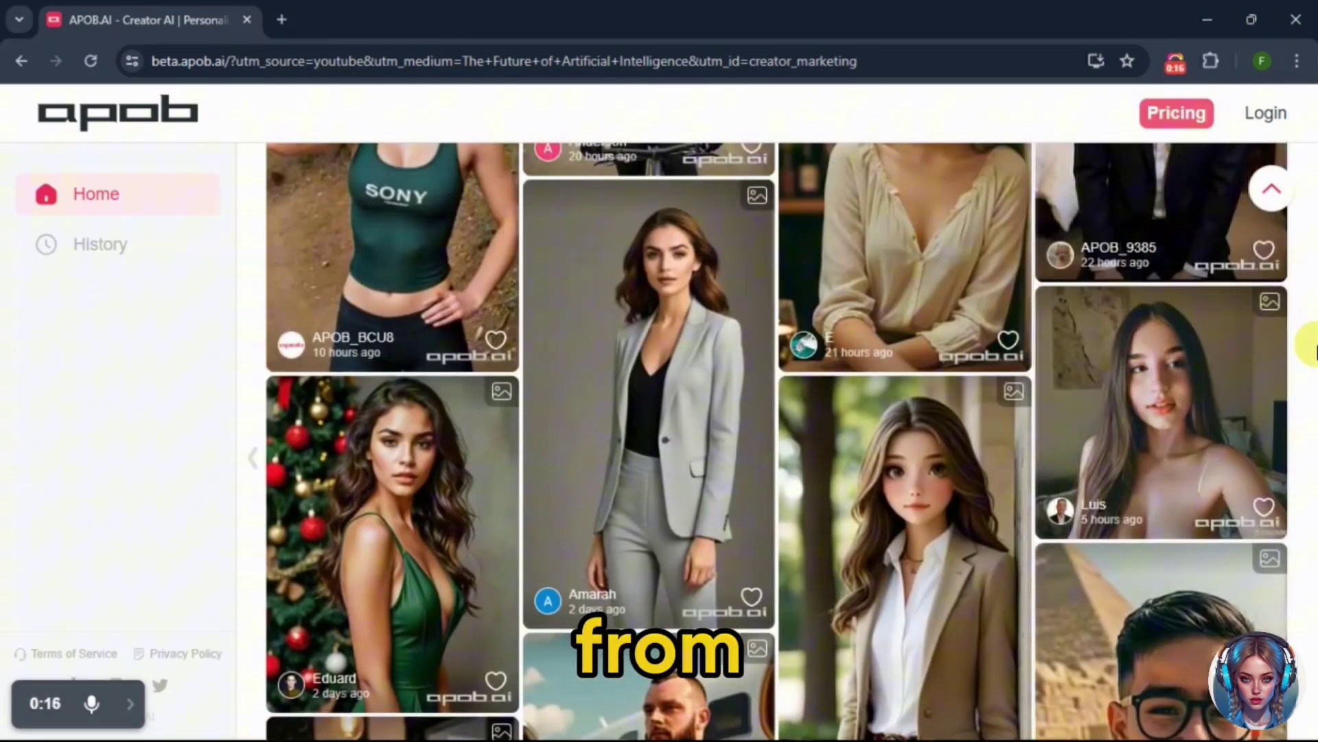
{"action": "scroll", "coordinate": [1312, 350], "scroll_direction": "up", "scroll_amount": 1}
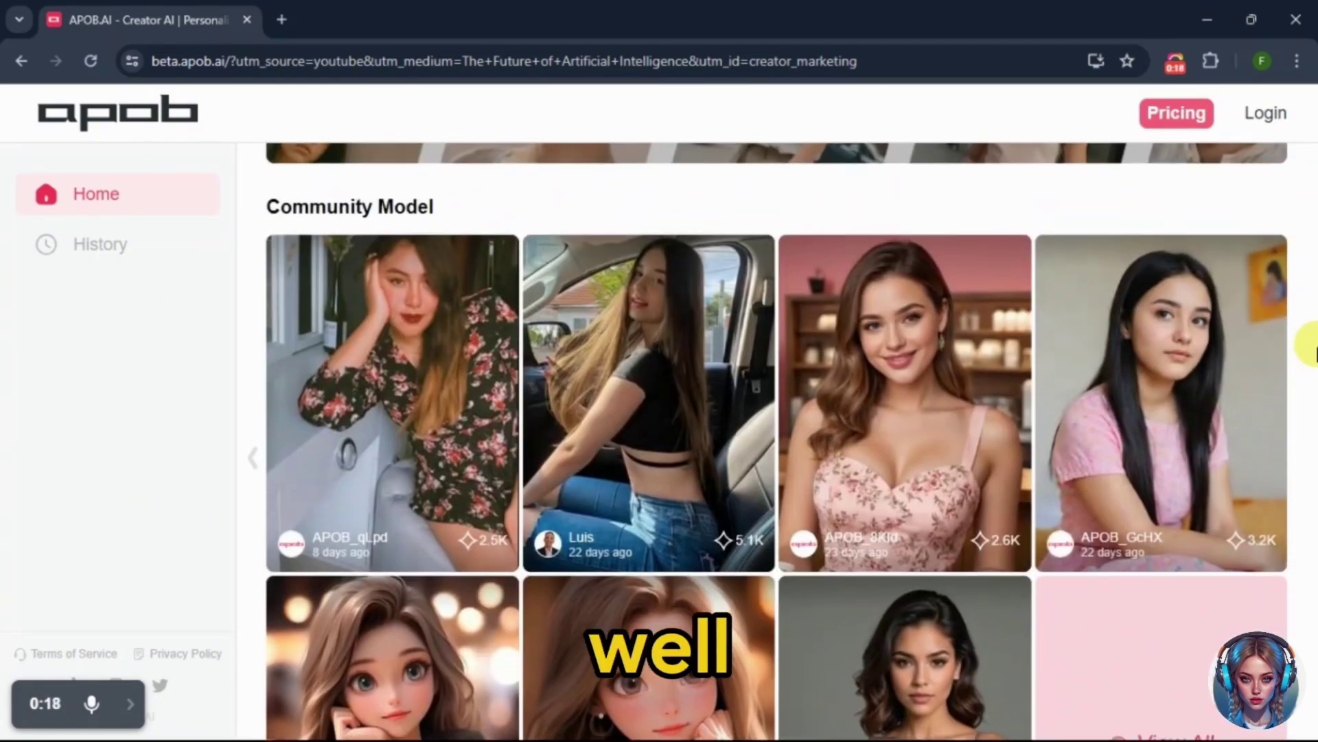
{"action": "scroll", "coordinate": [1309, 357], "scroll_direction": "down", "scroll_amount": 3}
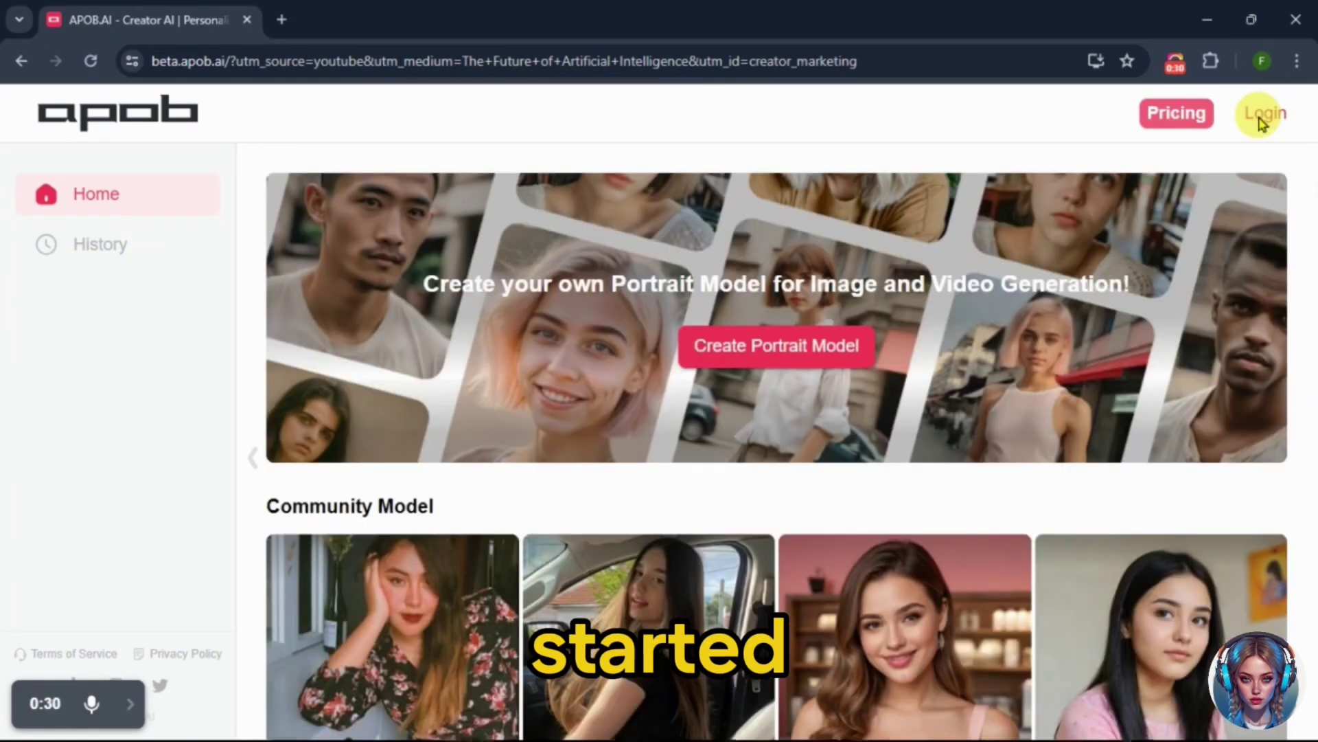
{"action": "left_click", "coordinate": [1262, 116]}
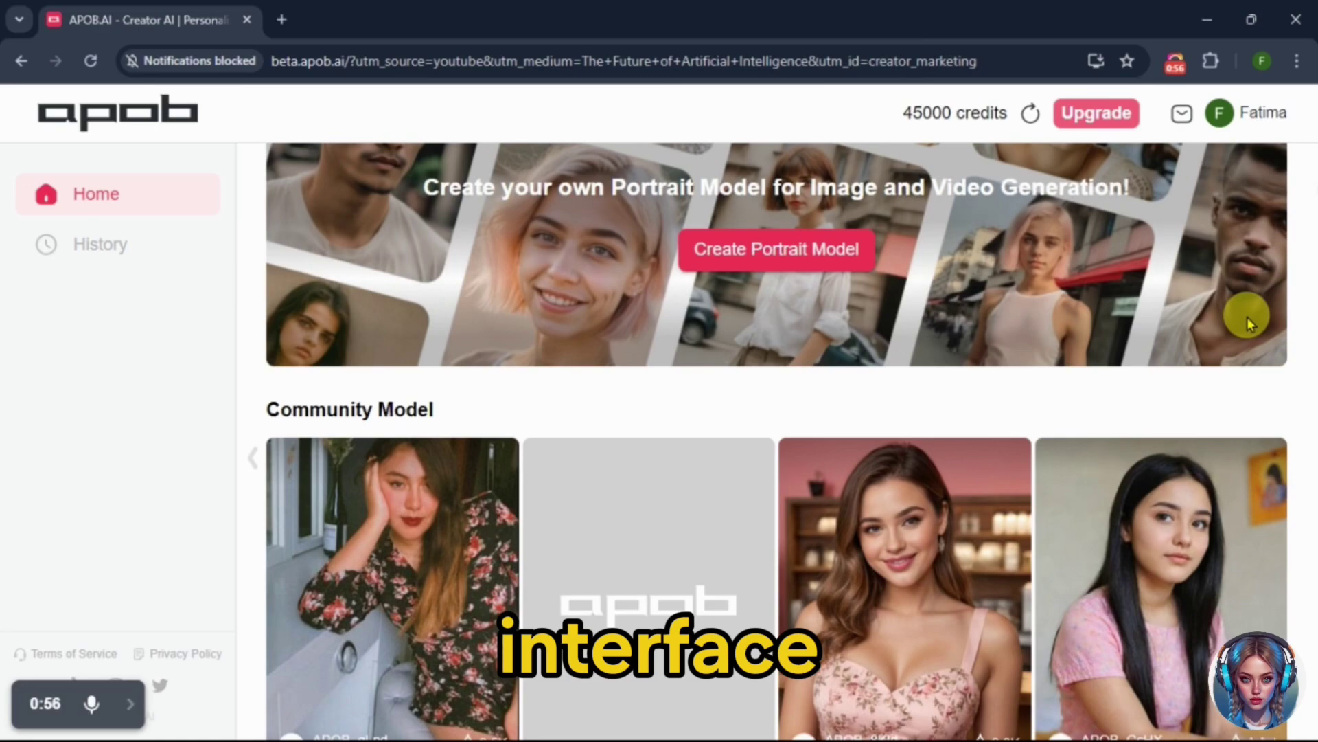
Scroll through the ANNA community model's generation page and go back to Home
{"action": "scroll", "coordinate": [1249, 318], "scroll_direction": "down", "scroll_amount": 4}
{"action": "scroll", "coordinate": [1248, 322], "scroll_direction": "down", "scroll_amount": 7}
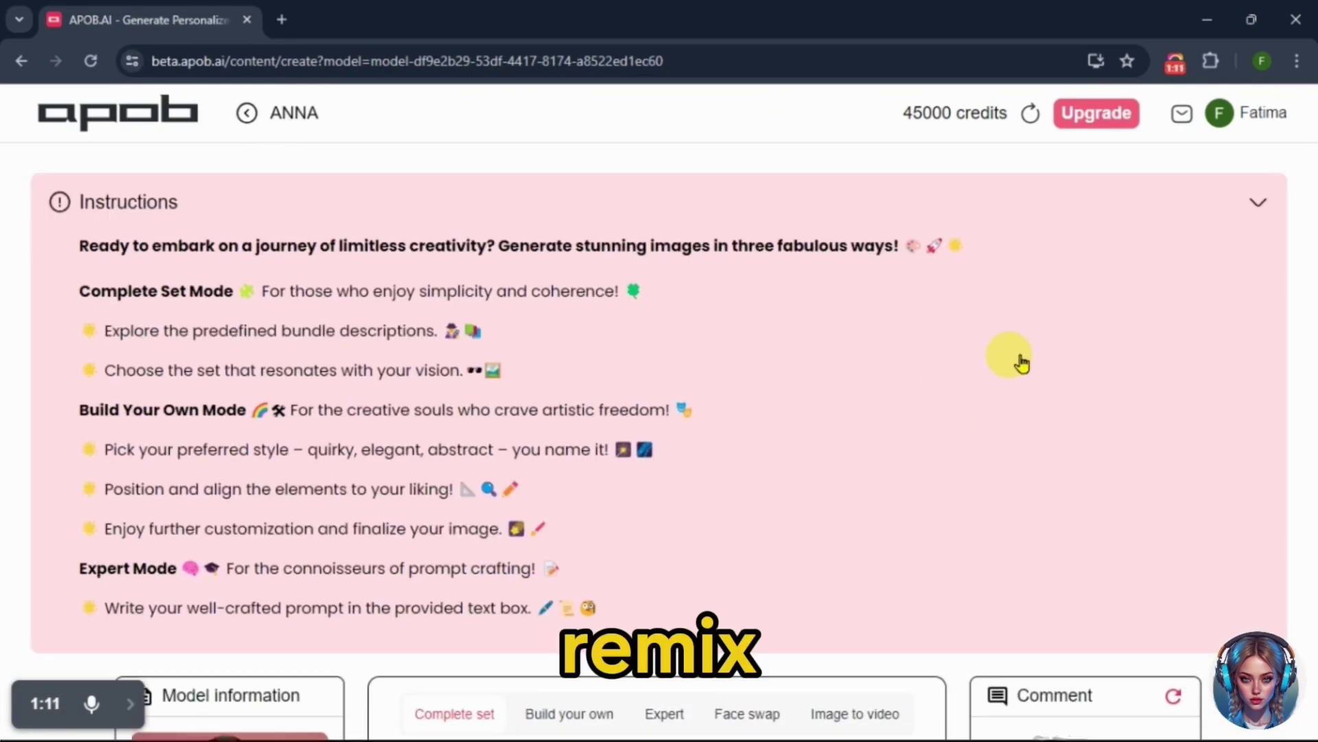
{"action": "scroll", "coordinate": [1102, 352], "scroll_direction": "down", "scroll_amount": 5}
{"action": "scroll", "coordinate": [1104, 353], "scroll_direction": "down", "scroll_amount": 1}
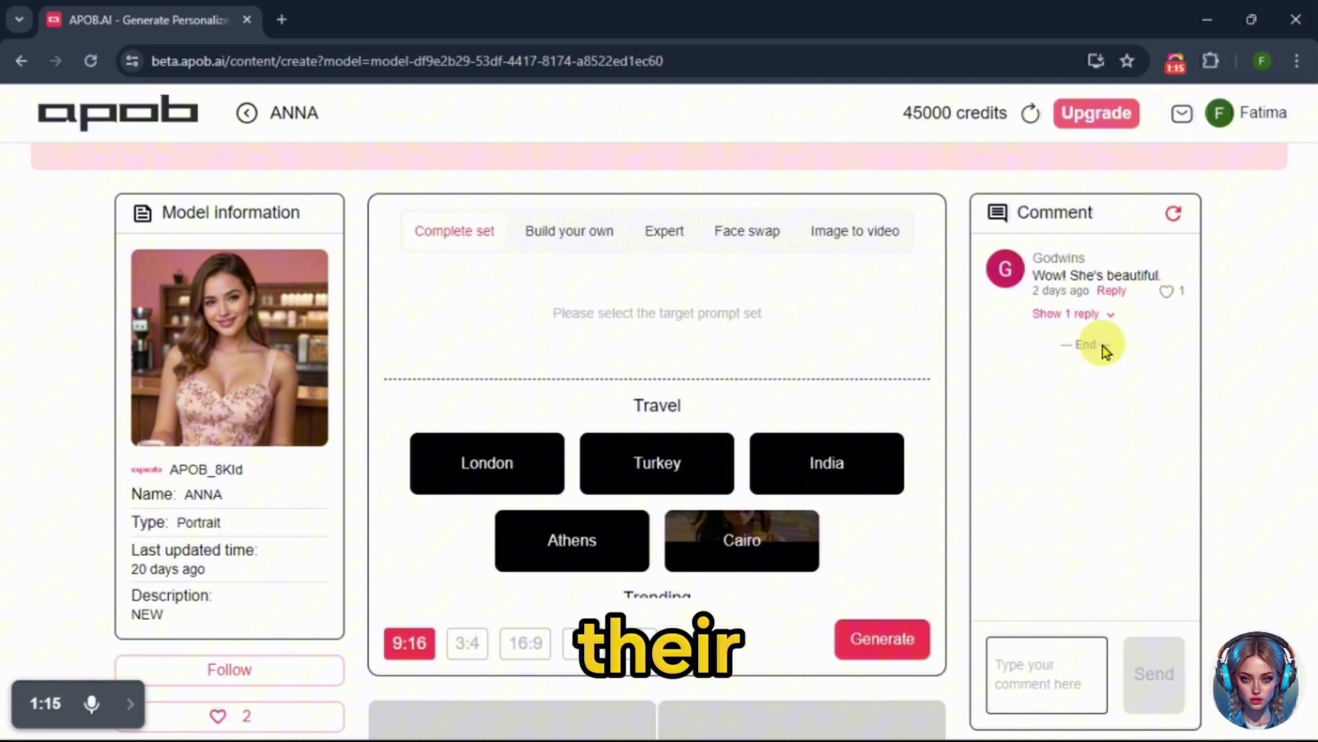
{"action": "scroll", "coordinate": [1210, 381], "scroll_direction": "down", "scroll_amount": 3}
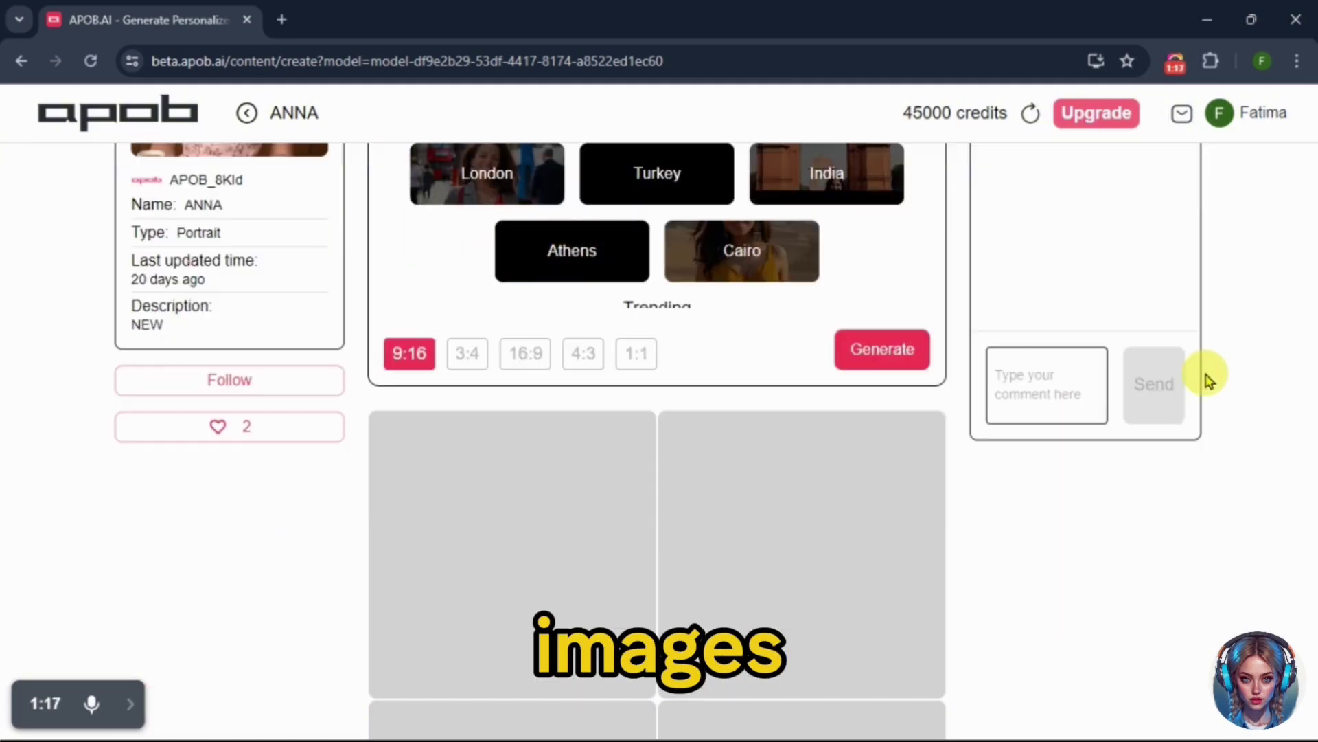
{"action": "scroll", "coordinate": [1209, 381], "scroll_direction": "up", "scroll_amount": 4}
{"action": "left_click", "coordinate": [26, 93]}
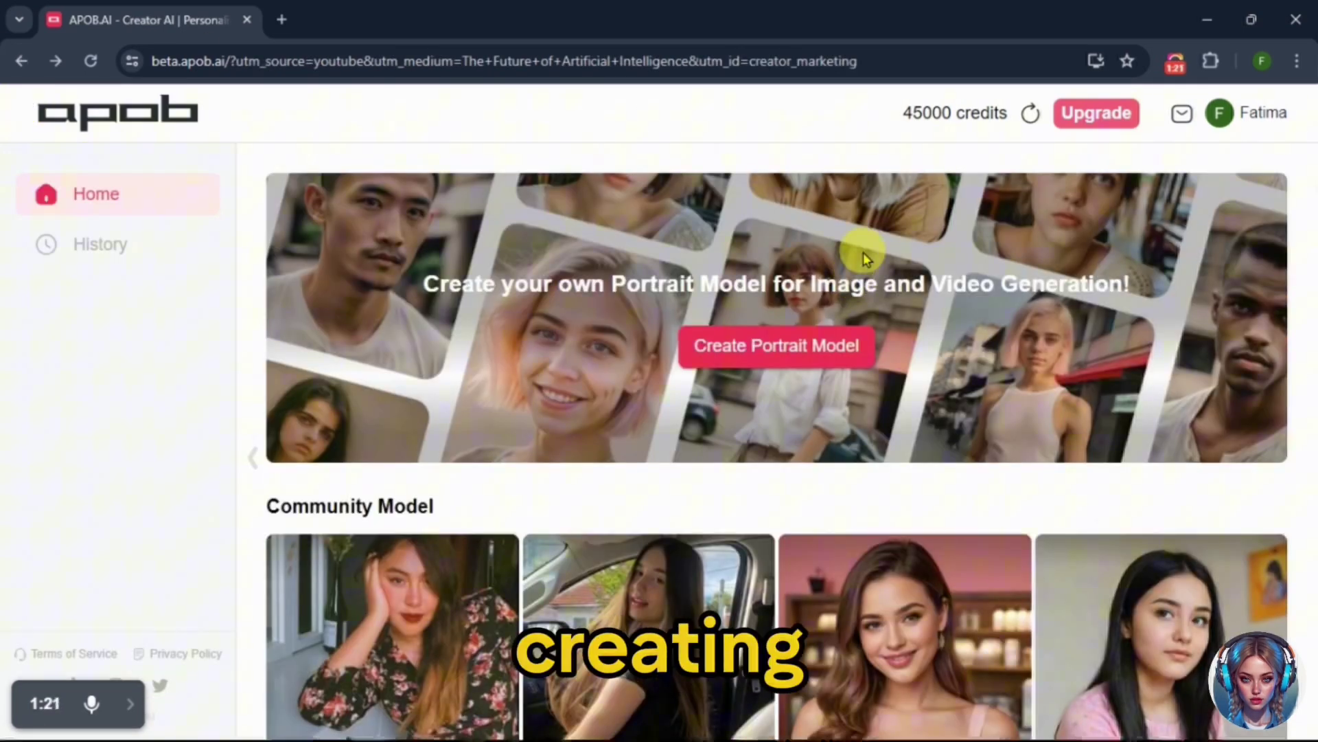
Upload and save a photo of the green-and-black-haired woman as a new portrait model's reference
{"action": "left_click", "coordinate": [770, 348]}
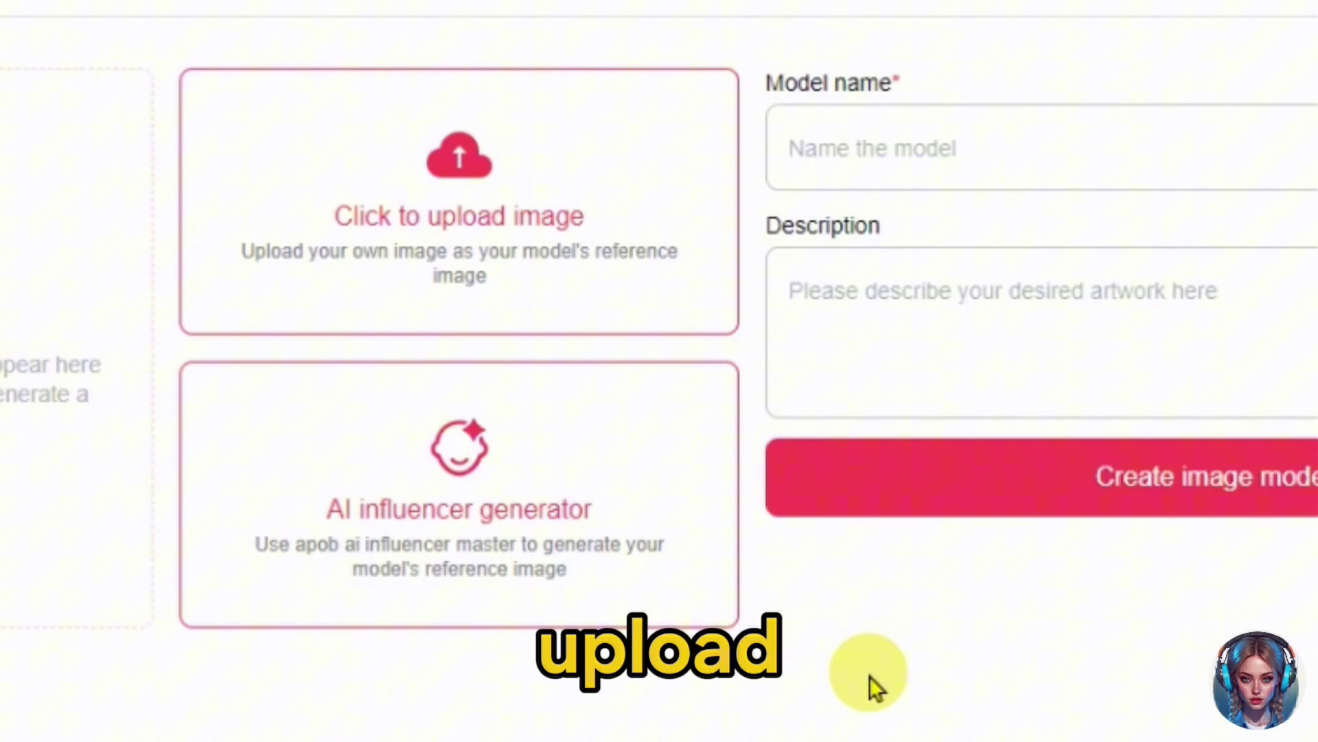
{"action": "left_click", "coordinate": [647, 266]}
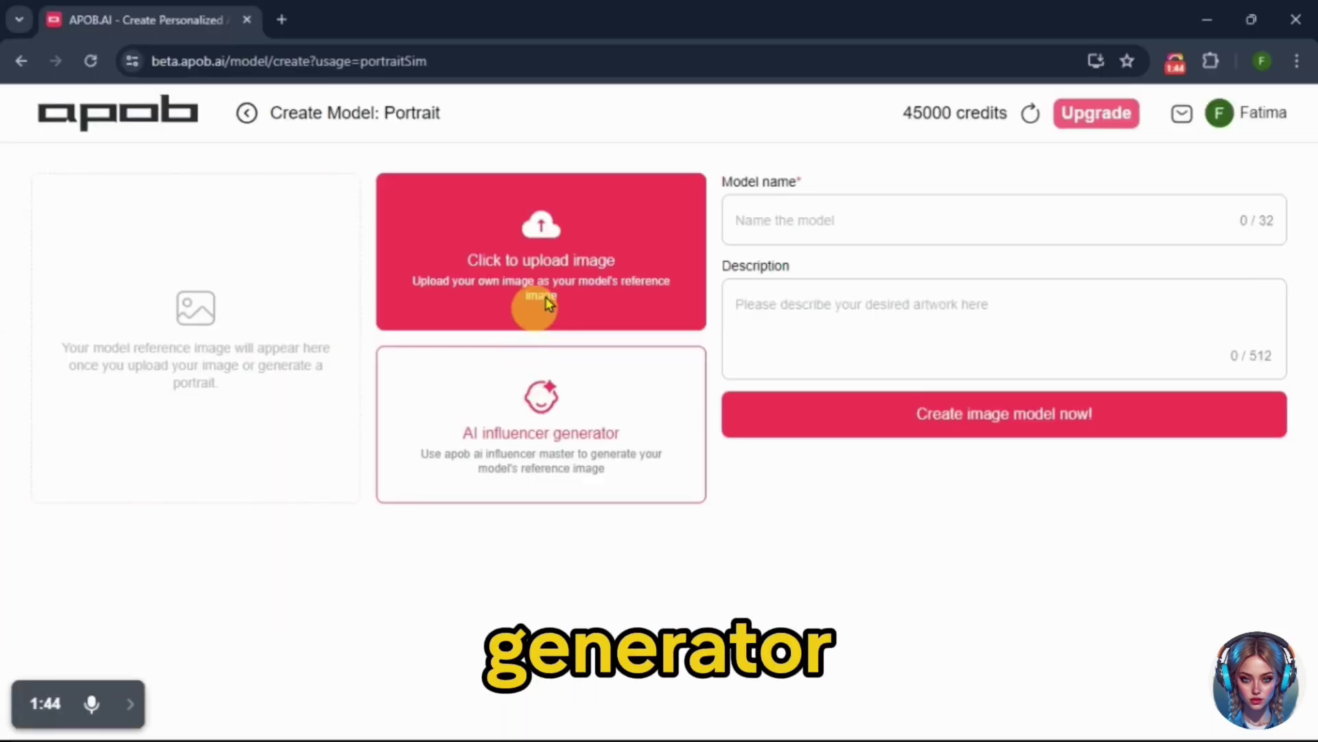
{"action": "left_click", "coordinate": [568, 254]}
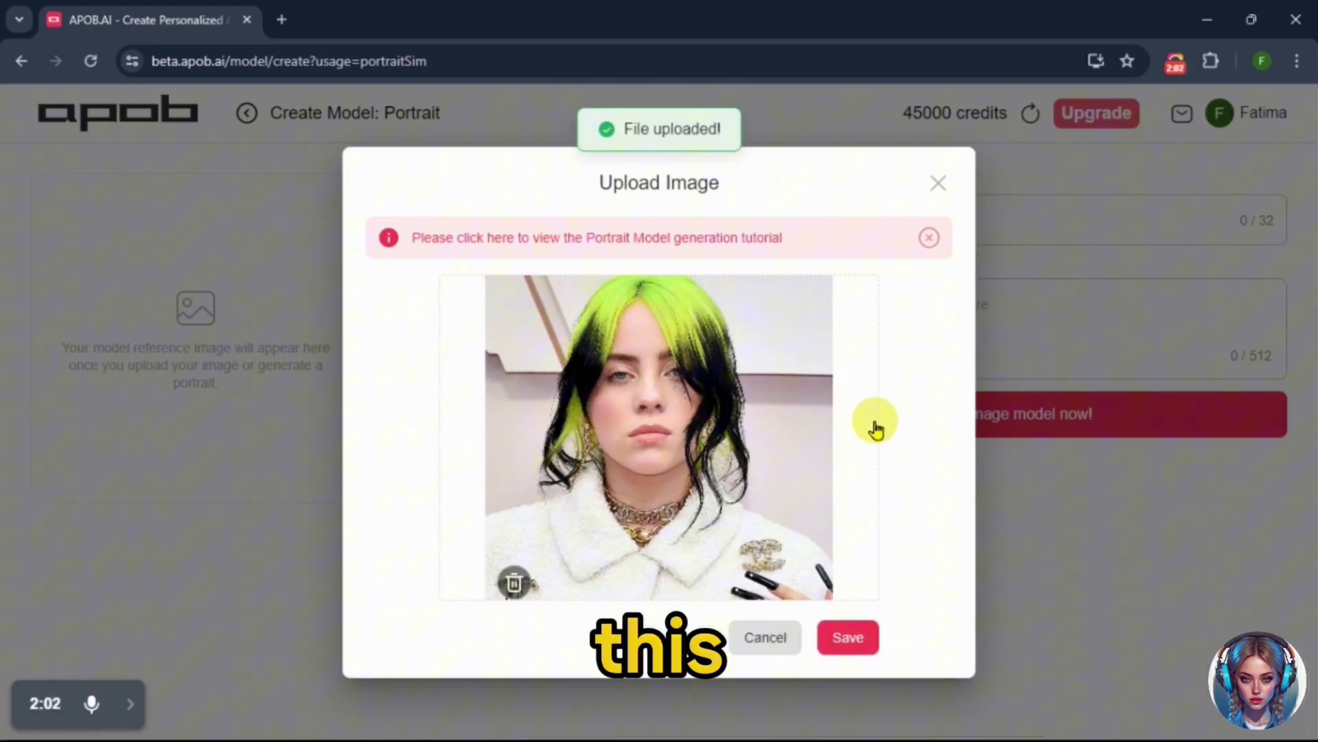
{"action": "left_click", "coordinate": [848, 639]}
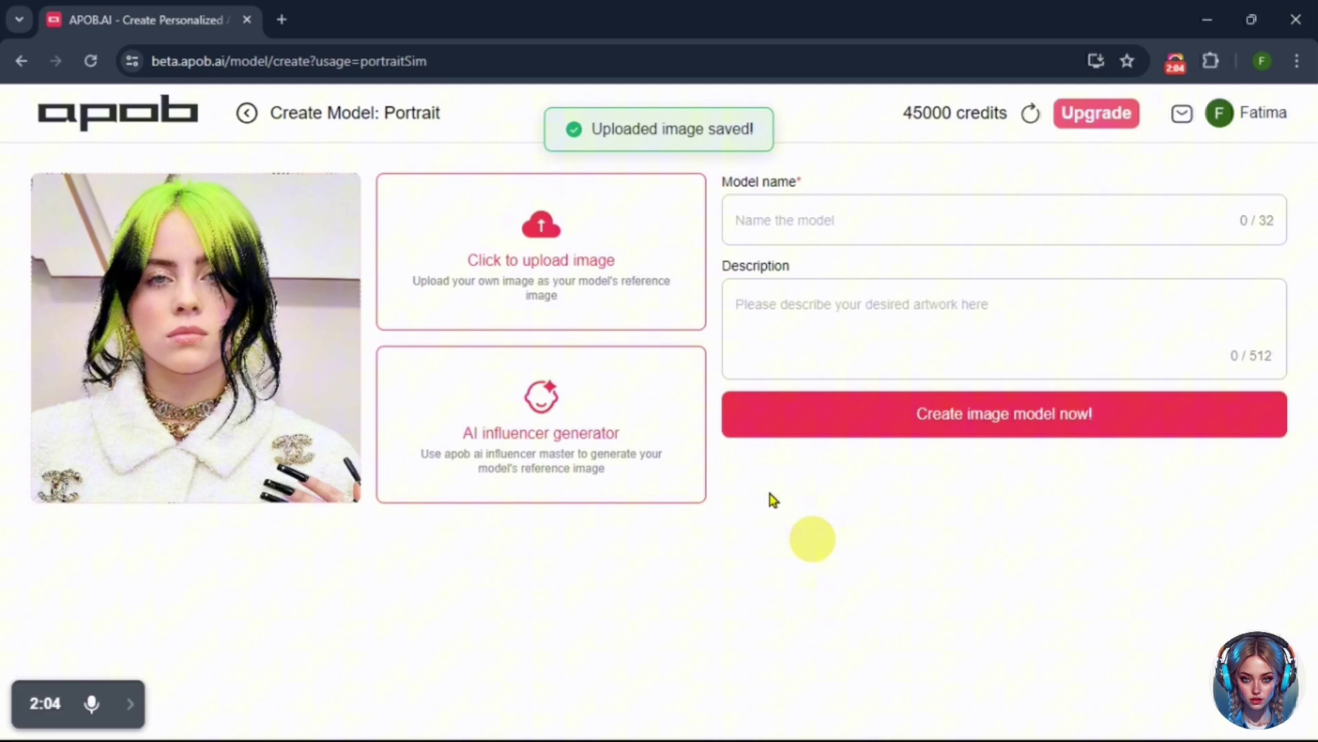
Name the model 'Billie demo' and start training it
{"action": "left_click", "coordinate": [827, 222]}
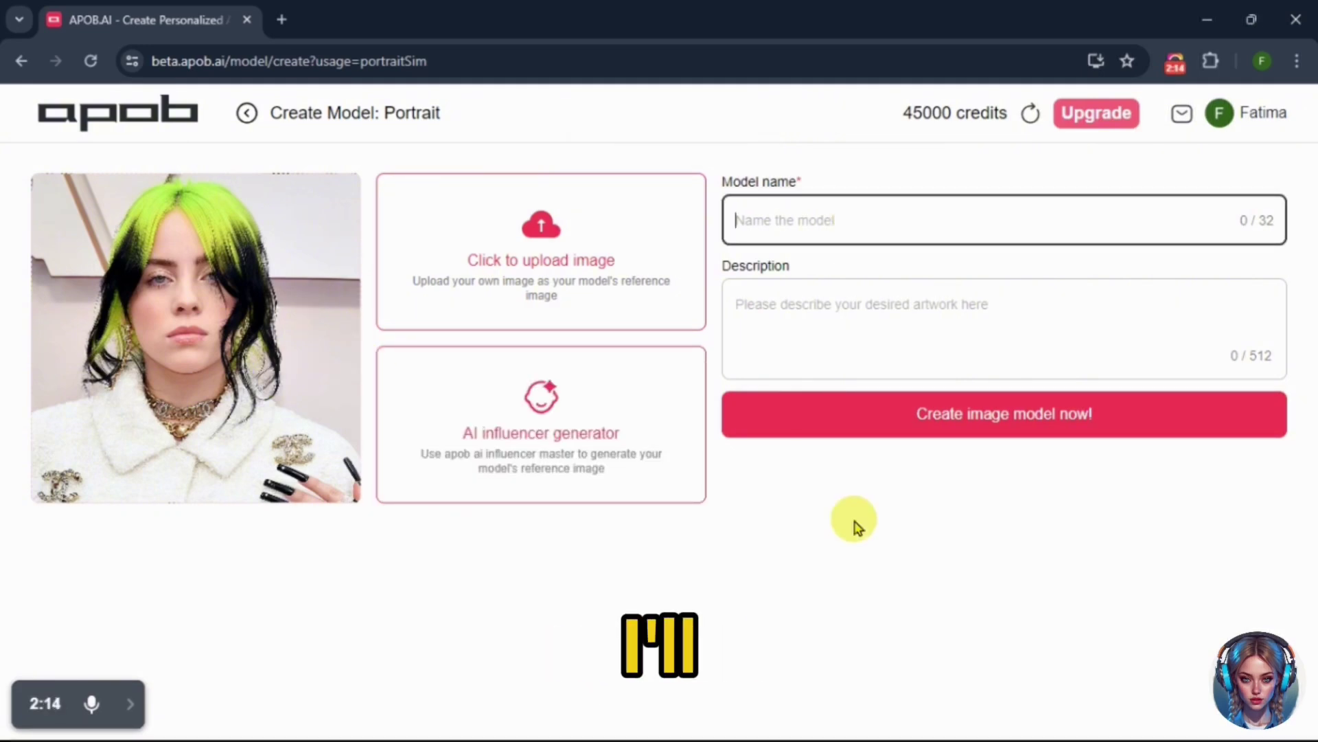
{"action": "type", "text": "Billie demo"}
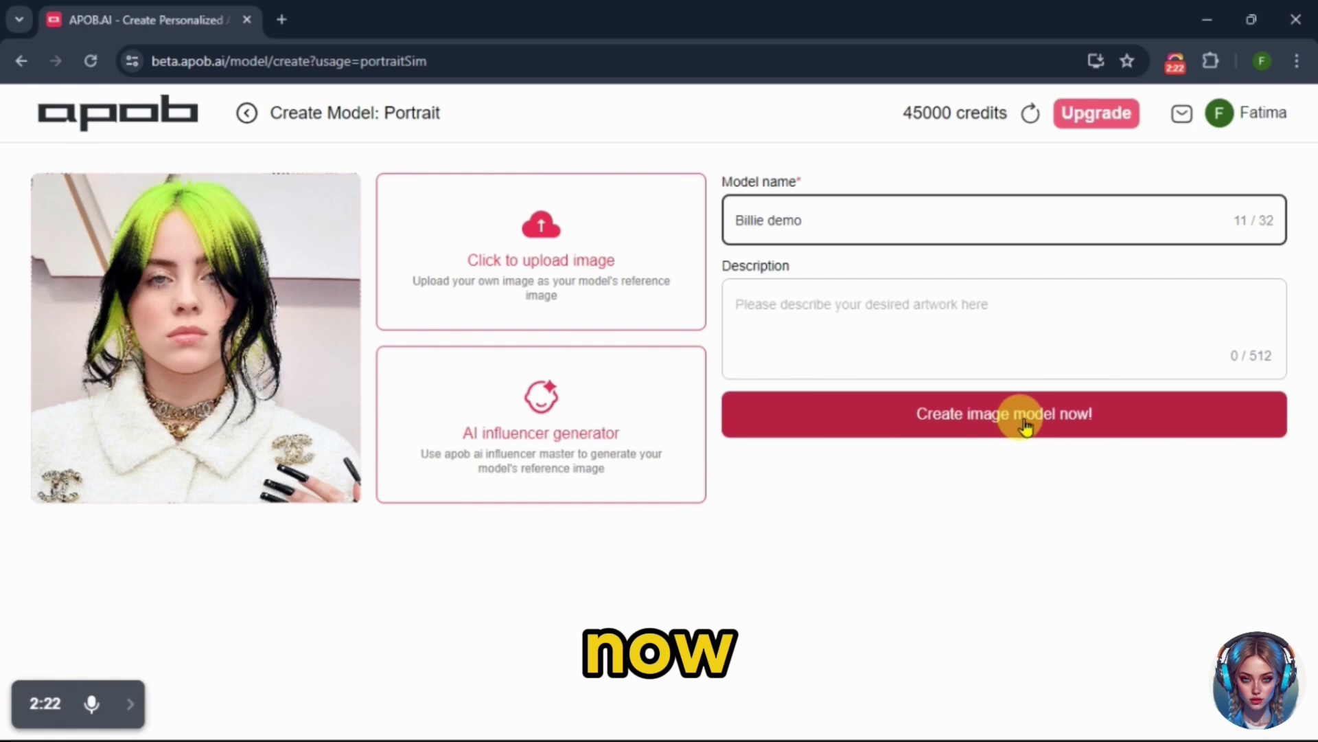
{"action": "left_click", "coordinate": [739, 557]}
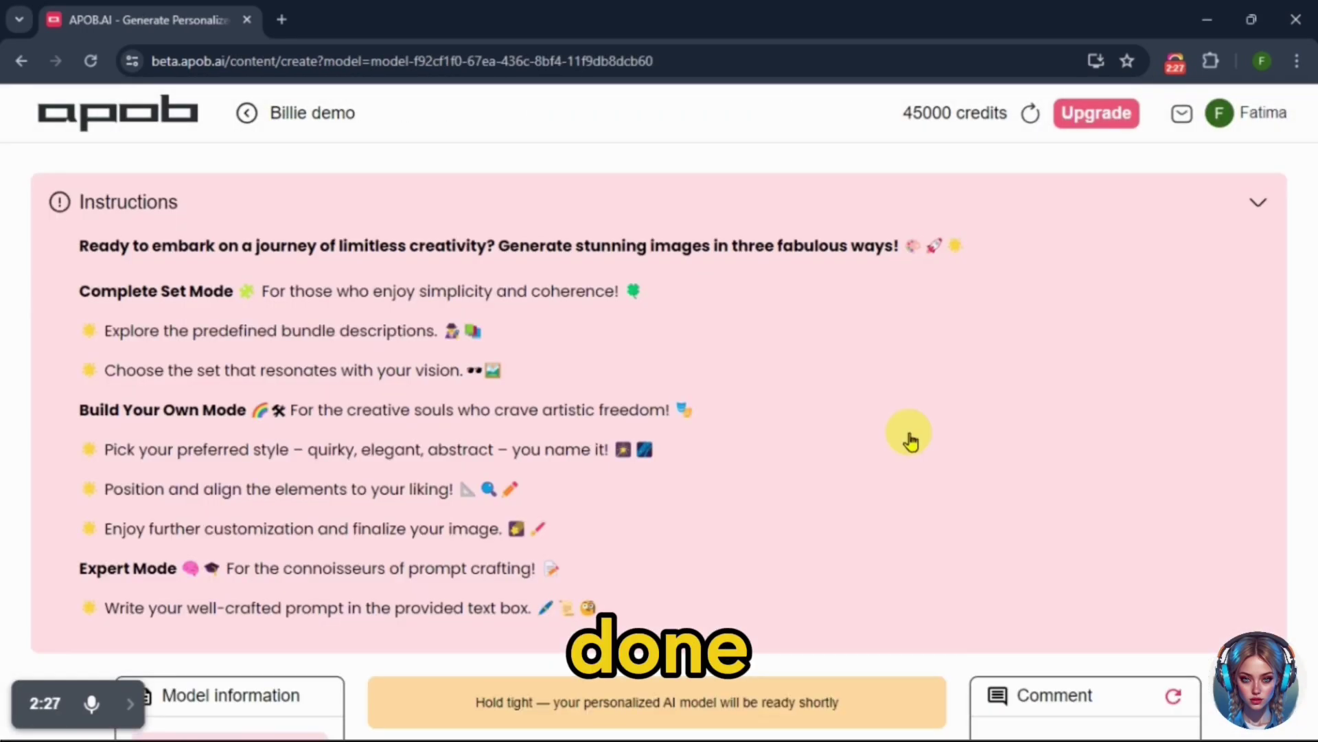
Turn off the Public toggle in the Billie demo model information
{"action": "scroll", "coordinate": [914, 440], "scroll_direction": "down", "scroll_amount": 7}
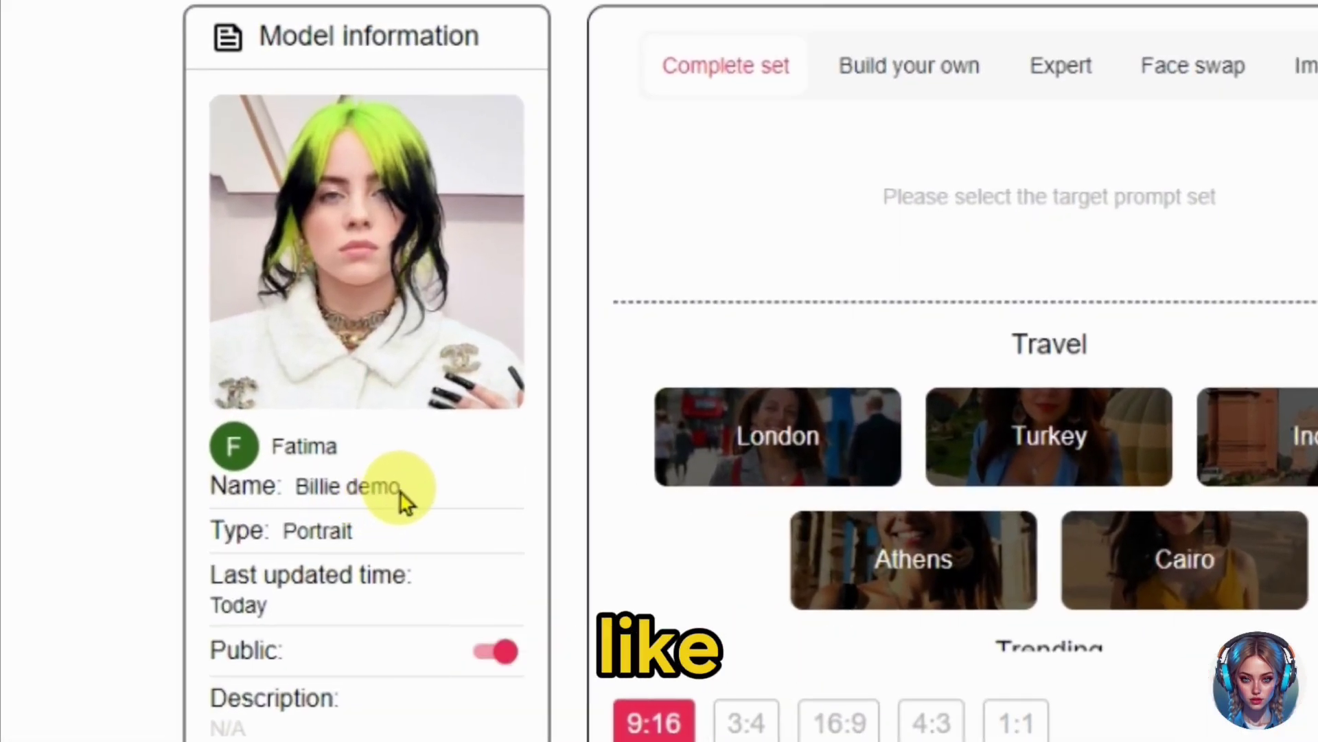
{"action": "scroll", "coordinate": [249, 504], "scroll_direction": "down", "scroll_amount": 2}
{"action": "left_click", "coordinate": [496, 498]}
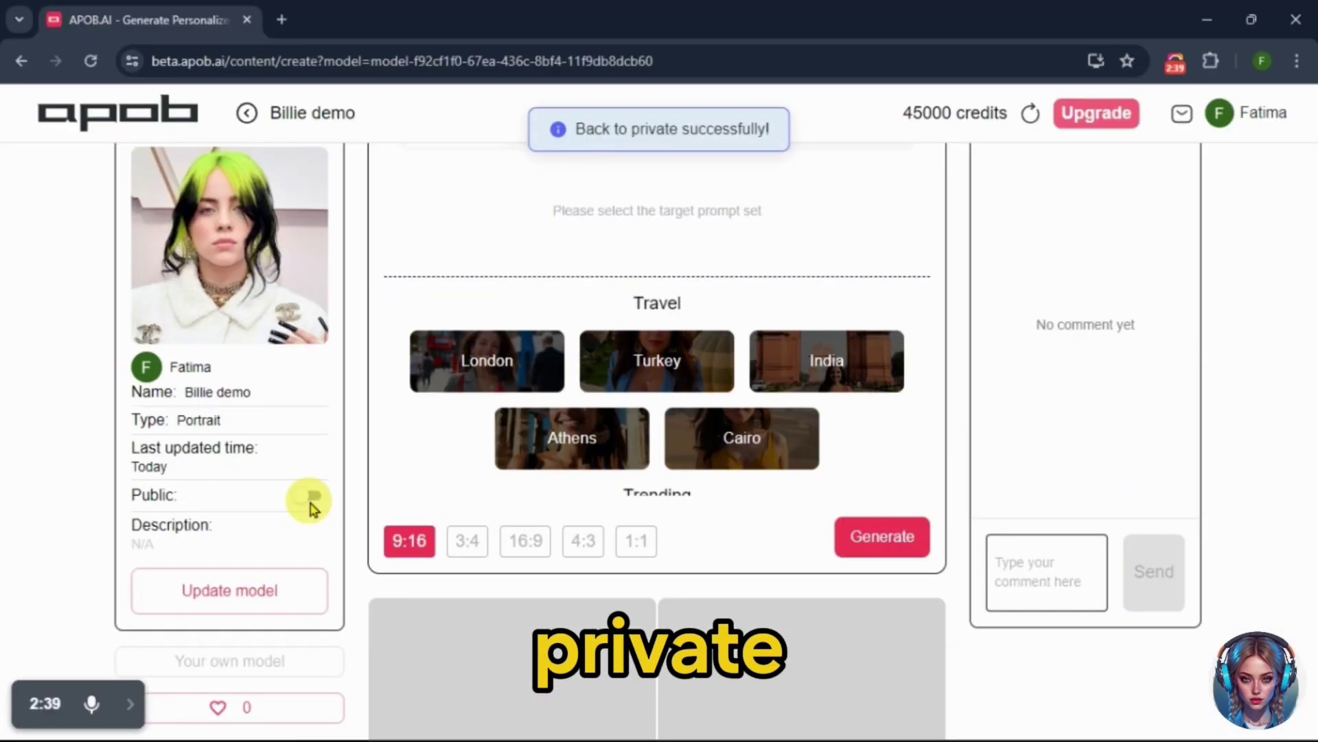
Look through the Complete set prompt presets such as Travel and Sport
{"action": "scroll", "coordinate": [493, 499], "scroll_direction": "down", "scroll_amount": 3}
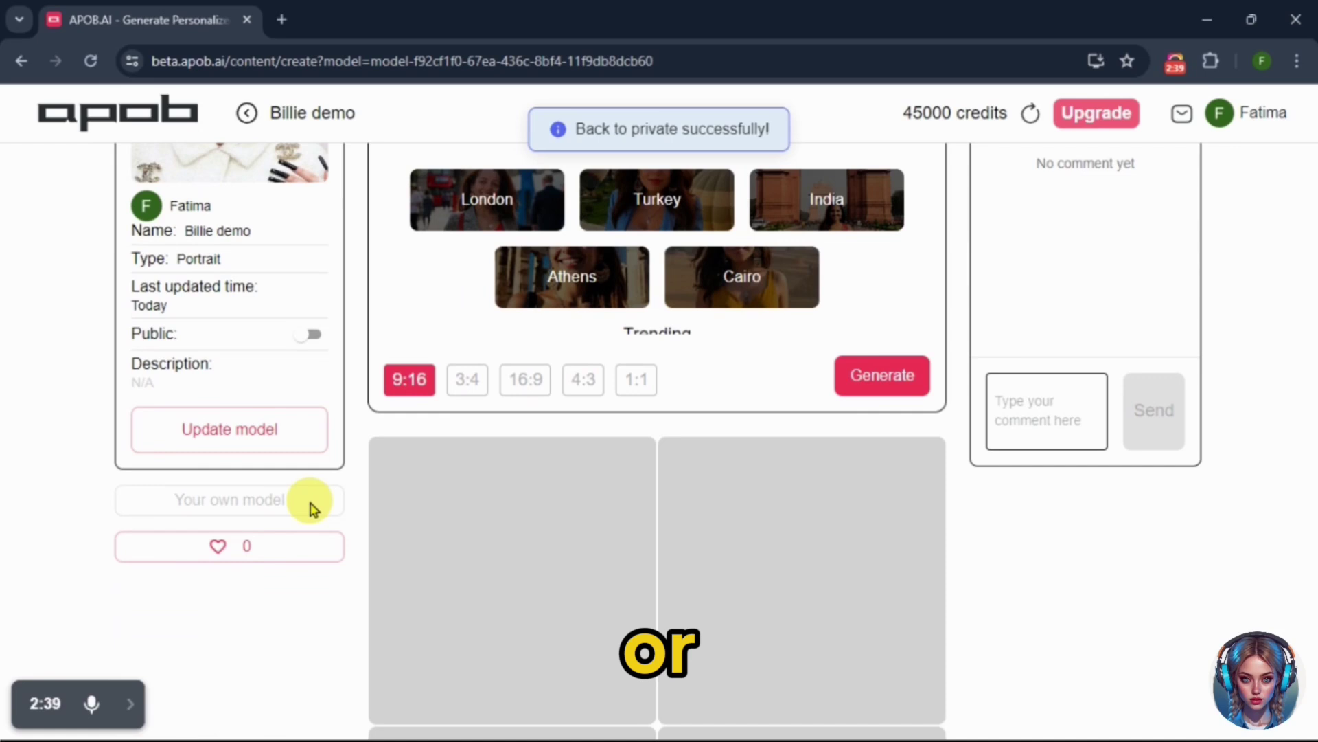
{"action": "scroll", "coordinate": [1200, 392], "scroll_direction": "up", "scroll_amount": 6}
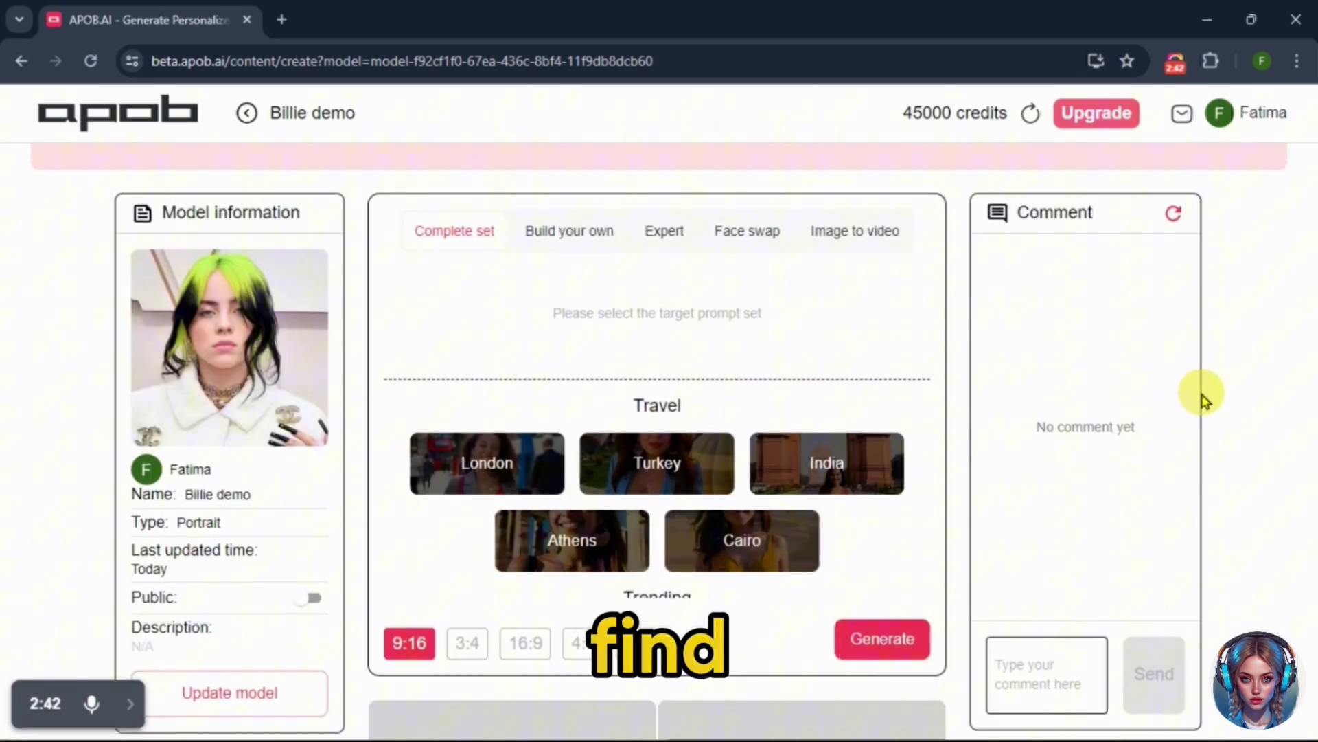
{"action": "scroll", "coordinate": [1051, 392], "scroll_direction": "down", "scroll_amount": 3}
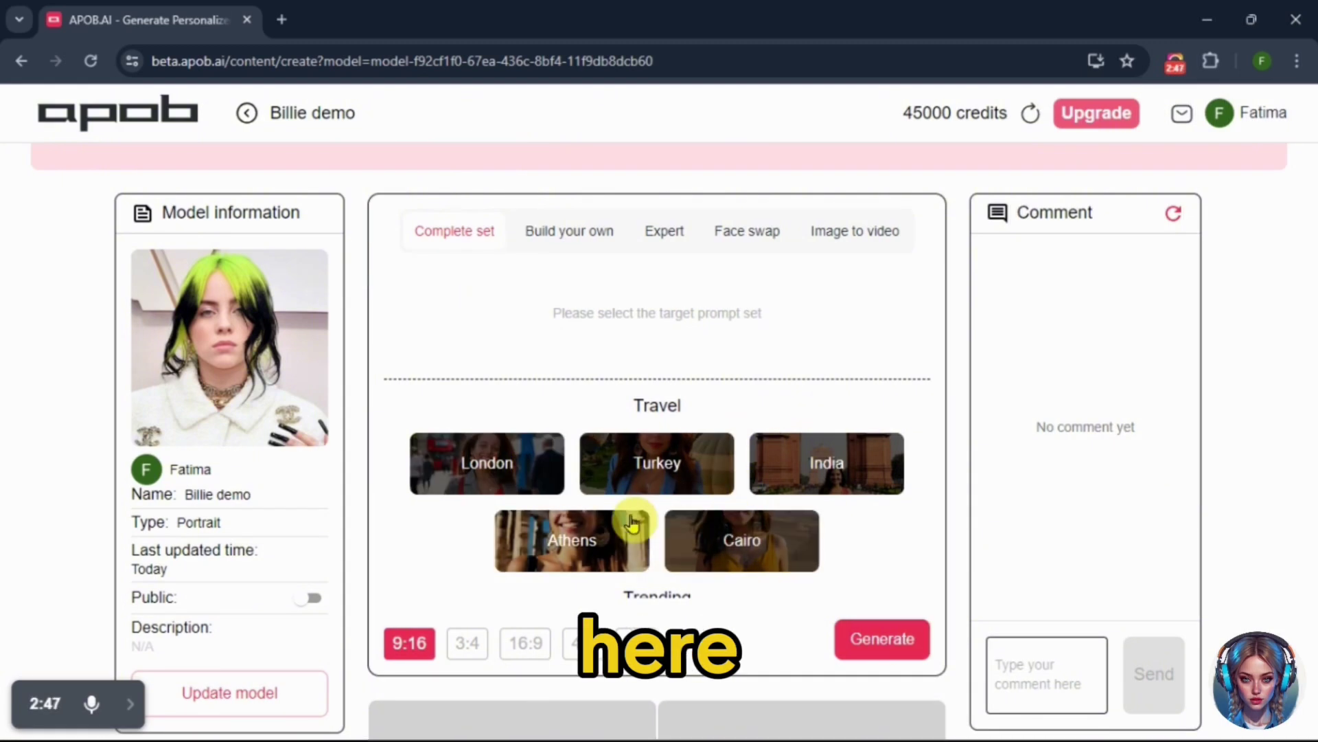
{"action": "scroll", "coordinate": [662, 439], "scroll_direction": "down", "scroll_amount": 3}
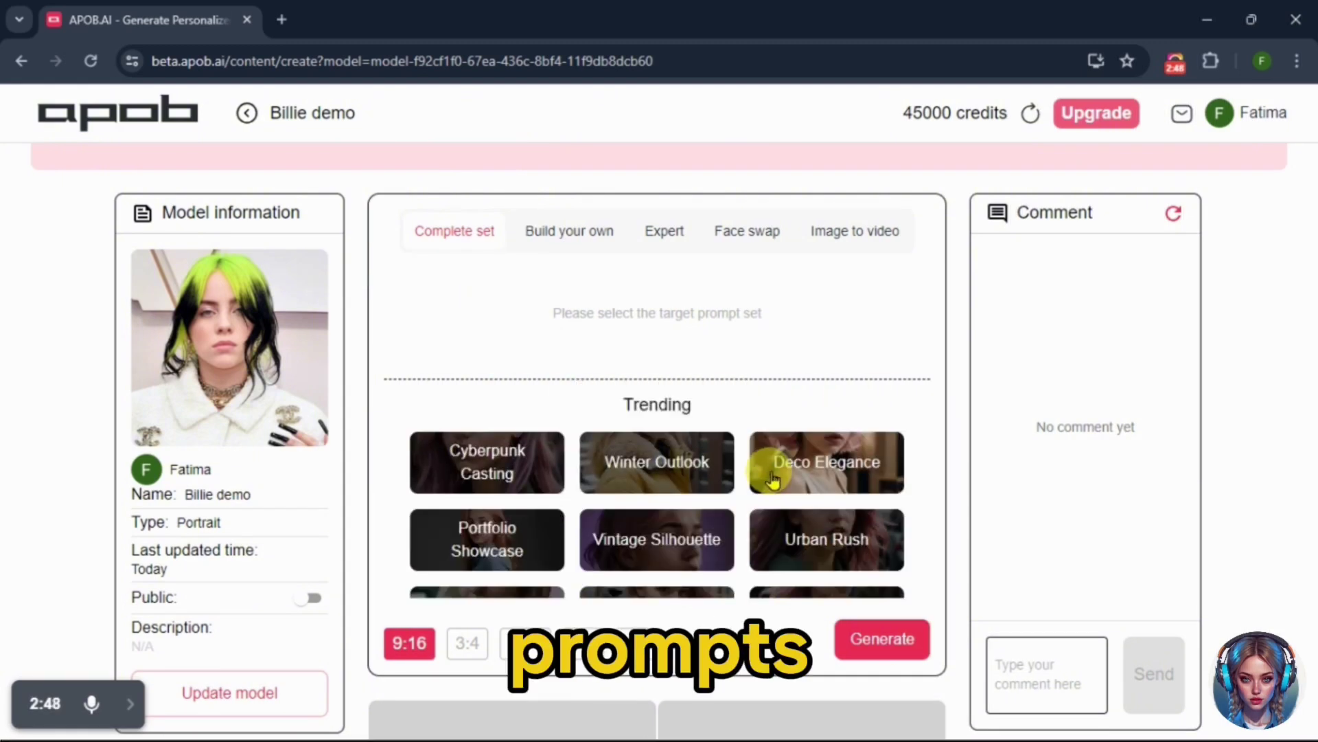
{"action": "scroll", "coordinate": [755, 467], "scroll_direction": "down", "scroll_amount": 3}
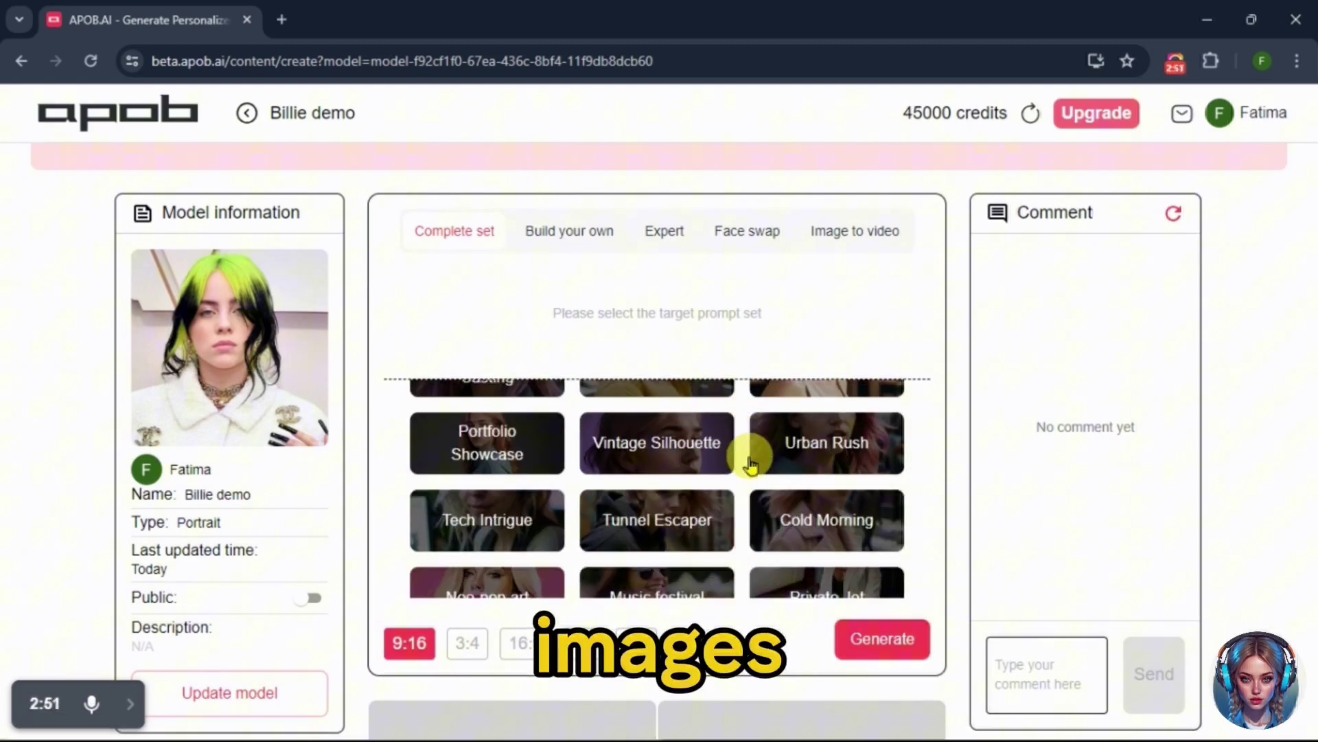
{"action": "scroll", "coordinate": [746, 508], "scroll_direction": "down", "scroll_amount": 10}
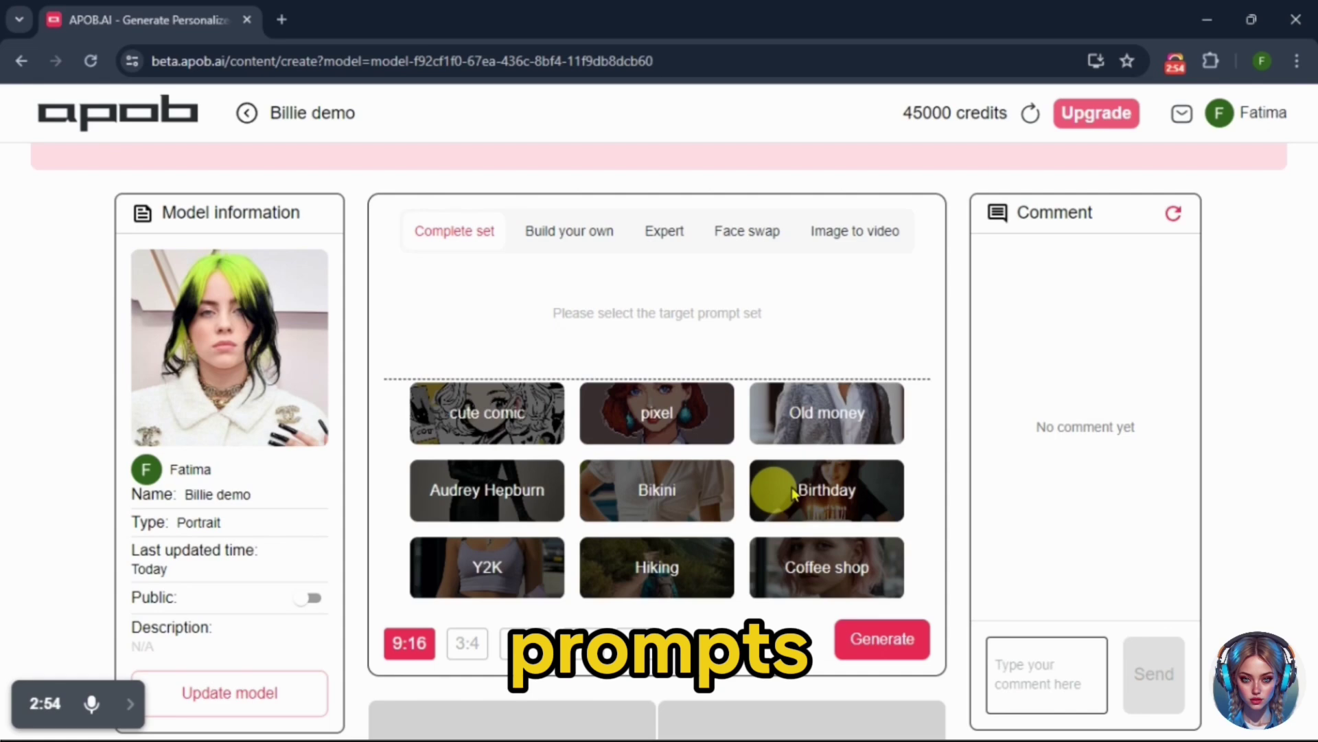
{"action": "scroll", "coordinate": [828, 490], "scroll_direction": "down", "scroll_amount": 15}
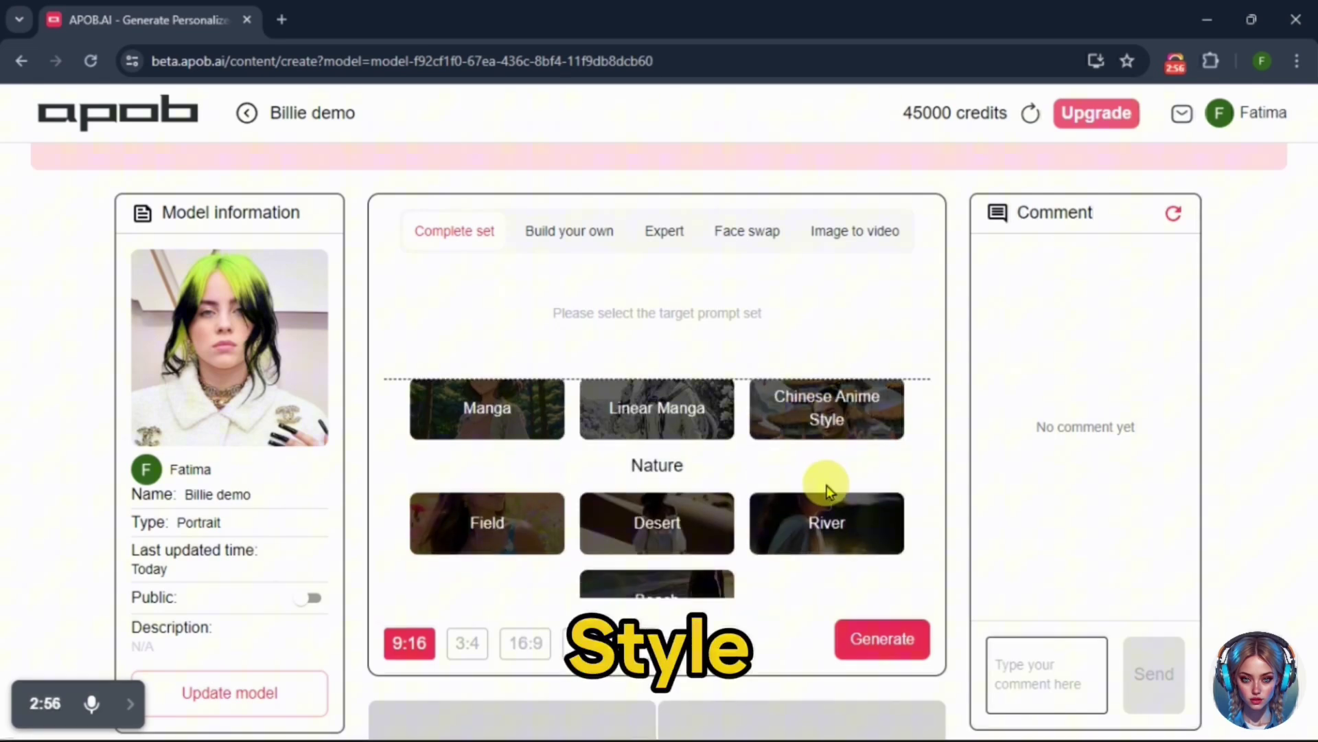
{"action": "scroll", "coordinate": [837, 504], "scroll_direction": "down", "scroll_amount": 15}
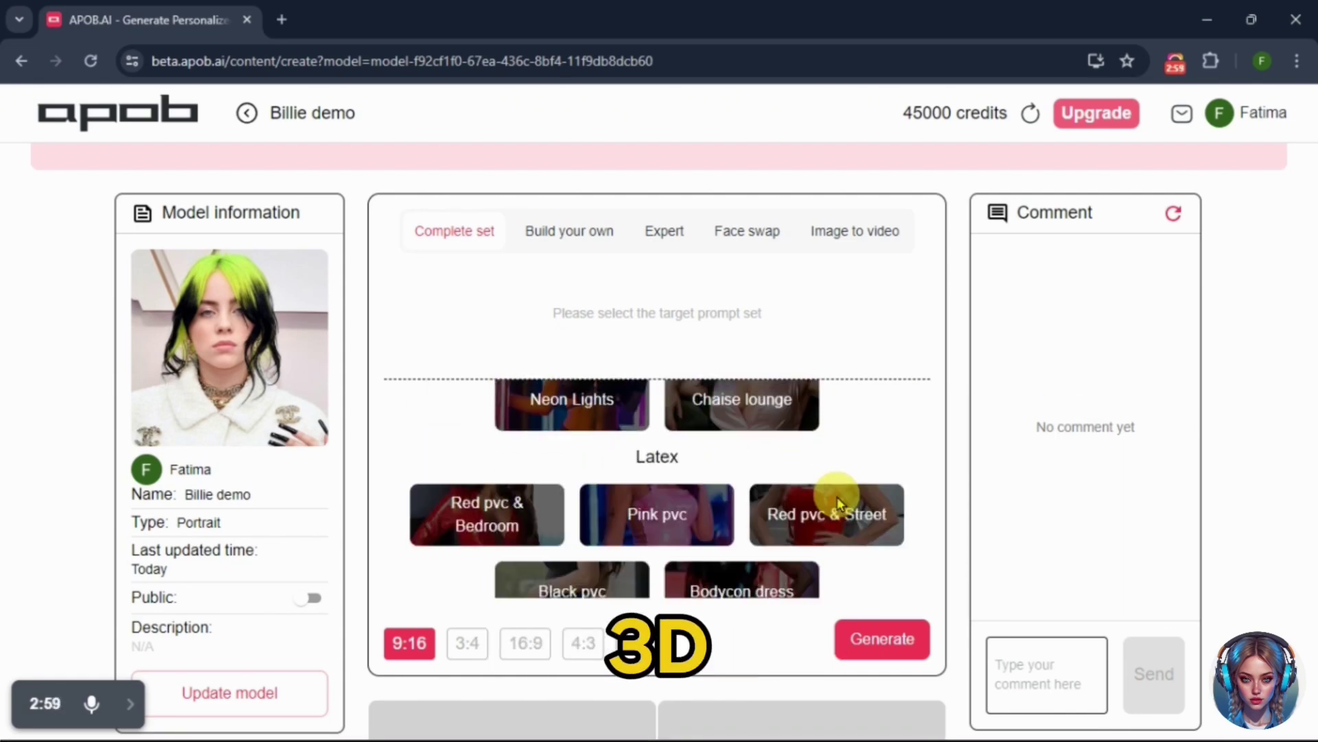
{"action": "scroll", "coordinate": [834, 505], "scroll_direction": "down", "scroll_amount": 5}
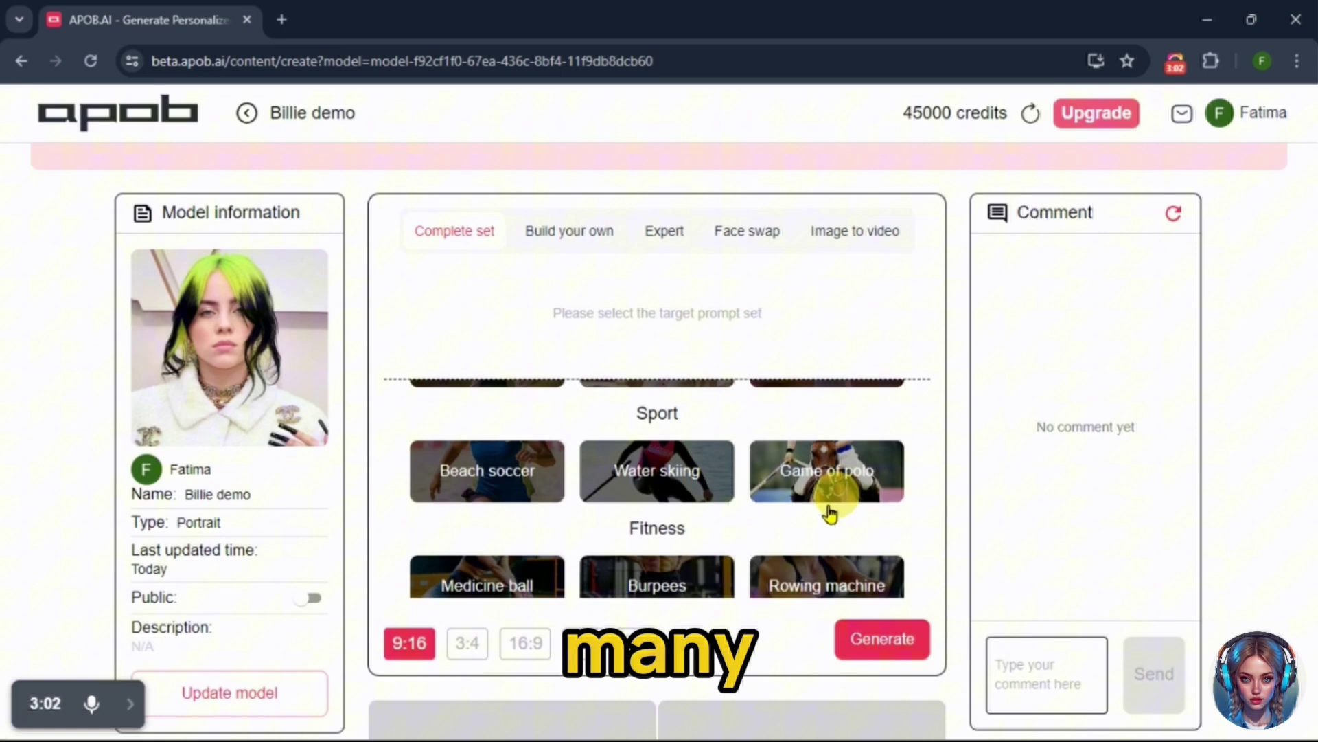
{"action": "scroll", "coordinate": [749, 489], "scroll_direction": "up", "scroll_amount": 10}
{"action": "scroll", "coordinate": [781, 481], "scroll_direction": "up", "scroll_amount": 15}
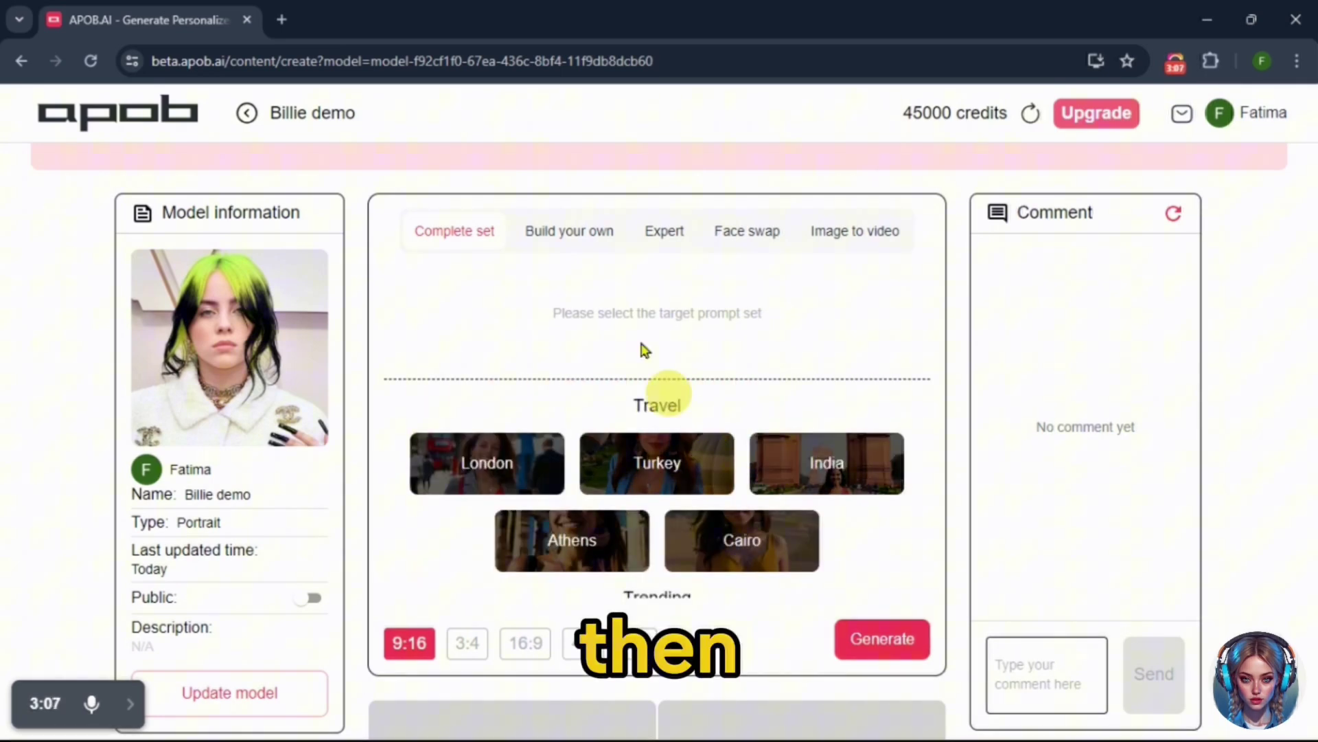
In Build your own, expand the Style, Environment, Appearance and Weather categories
{"action": "left_click", "coordinate": [582, 235]}
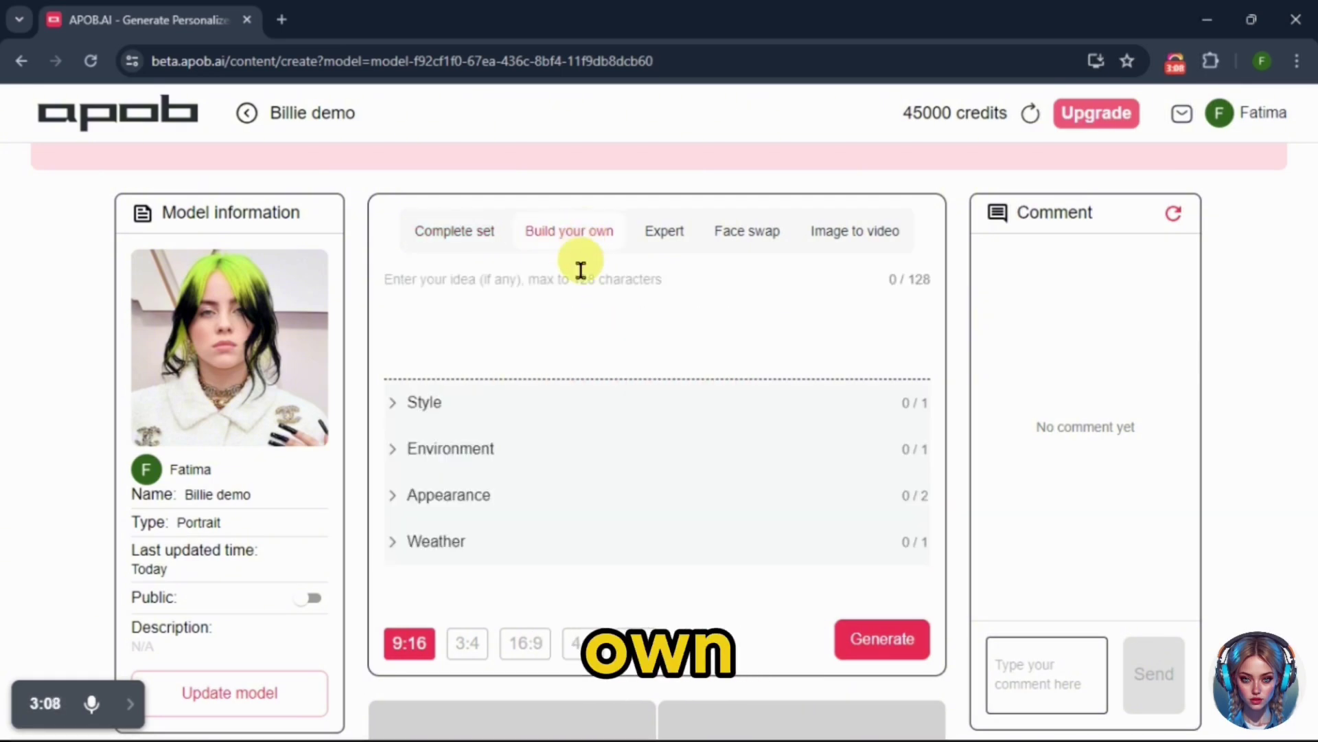
{"action": "left_click", "coordinate": [392, 403]}
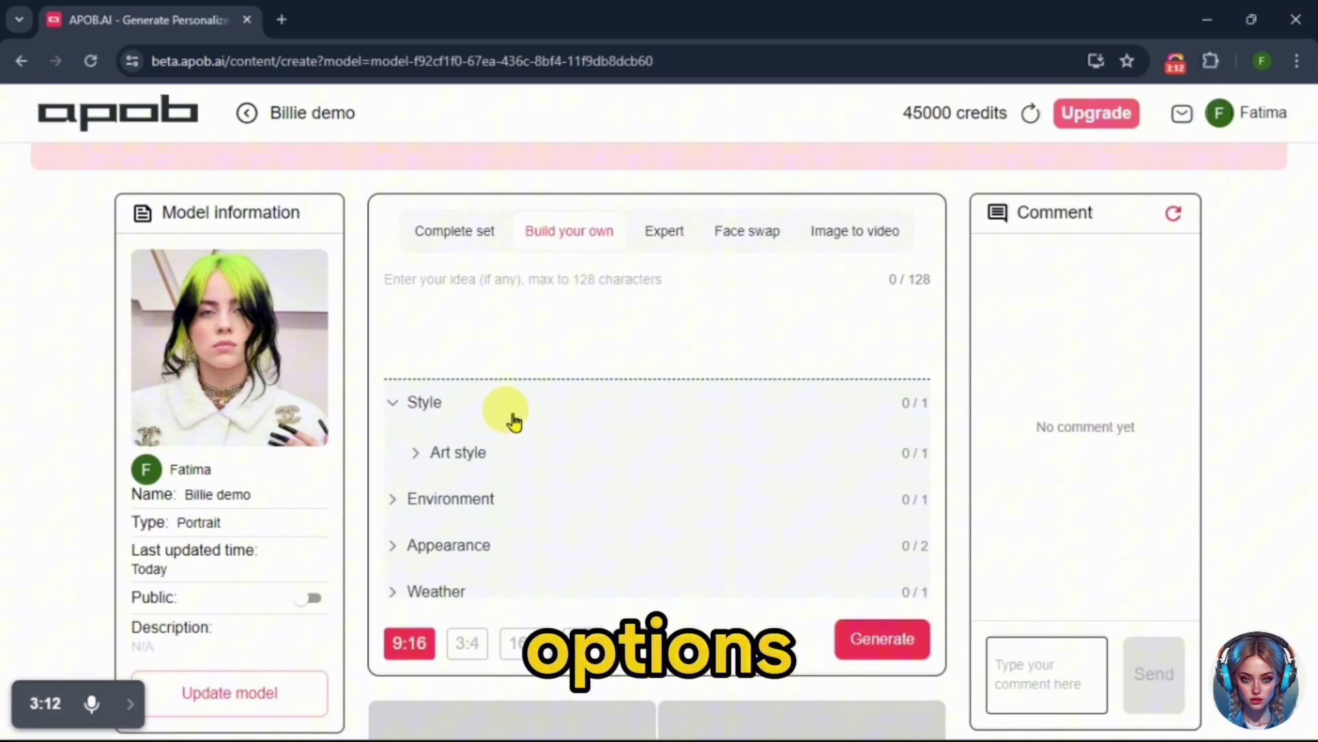
{"action": "scroll", "coordinate": [474, 443], "scroll_direction": "down", "scroll_amount": 1}
{"action": "left_click", "coordinate": [443, 481]}
{"action": "scroll", "coordinate": [506, 464], "scroll_direction": "down", "scroll_amount": 2}
{"action": "left_click", "coordinate": [474, 523]}
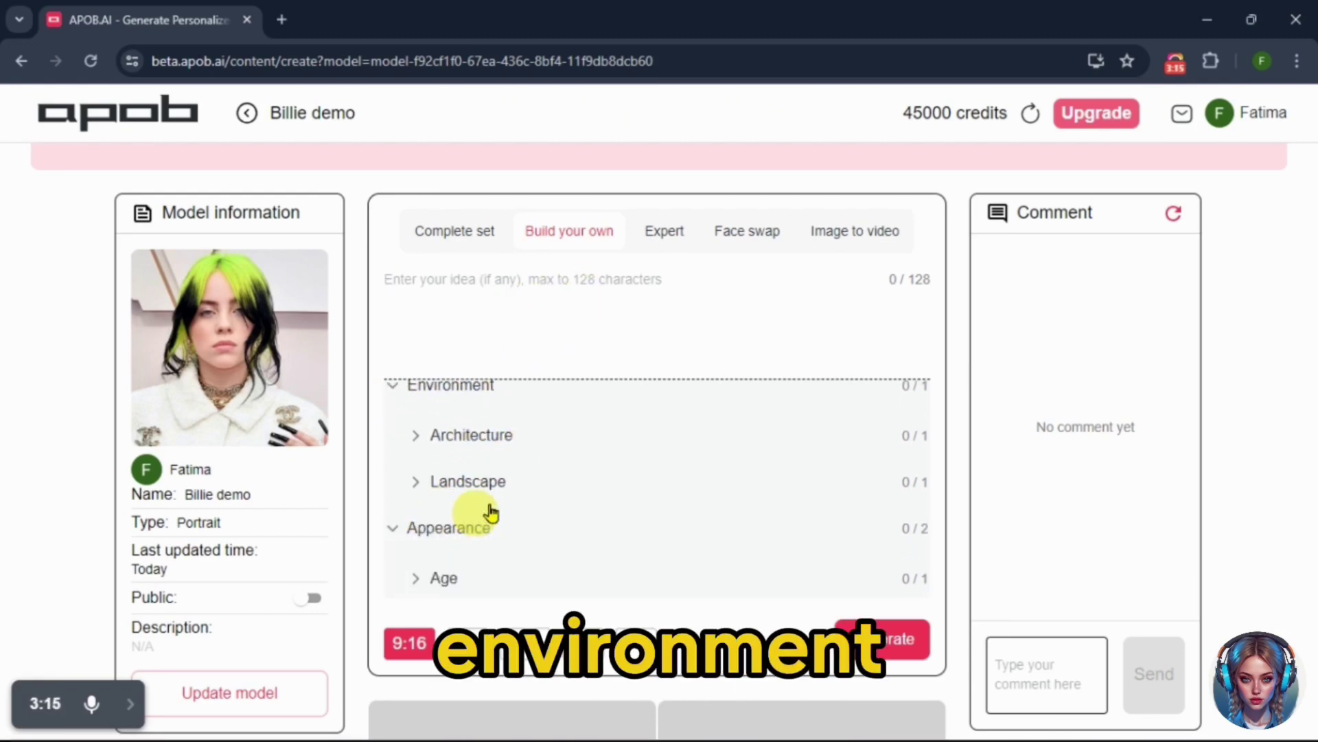
{"action": "scroll", "coordinate": [567, 493], "scroll_direction": "down", "scroll_amount": 2}
{"action": "scroll", "coordinate": [481, 482], "scroll_direction": "down", "scroll_amount": 2}
{"action": "left_click", "coordinate": [427, 476]}
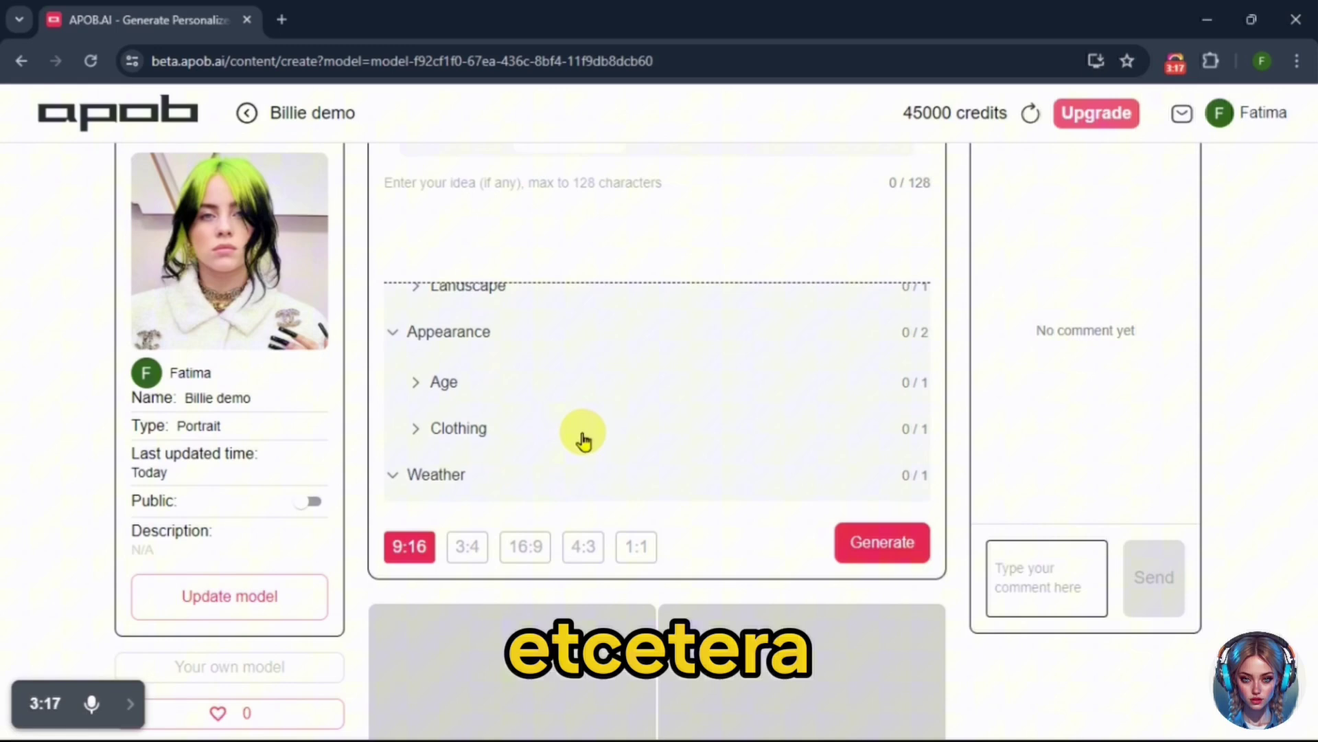
Switch to Expert mode with an empty custom prompt box
{"action": "scroll", "coordinate": [580, 447], "scroll_direction": "down", "scroll_amount": 1}
{"action": "scroll", "coordinate": [735, 359], "scroll_direction": "up", "scroll_amount": 5}
{"action": "left_click", "coordinate": [686, 422]}
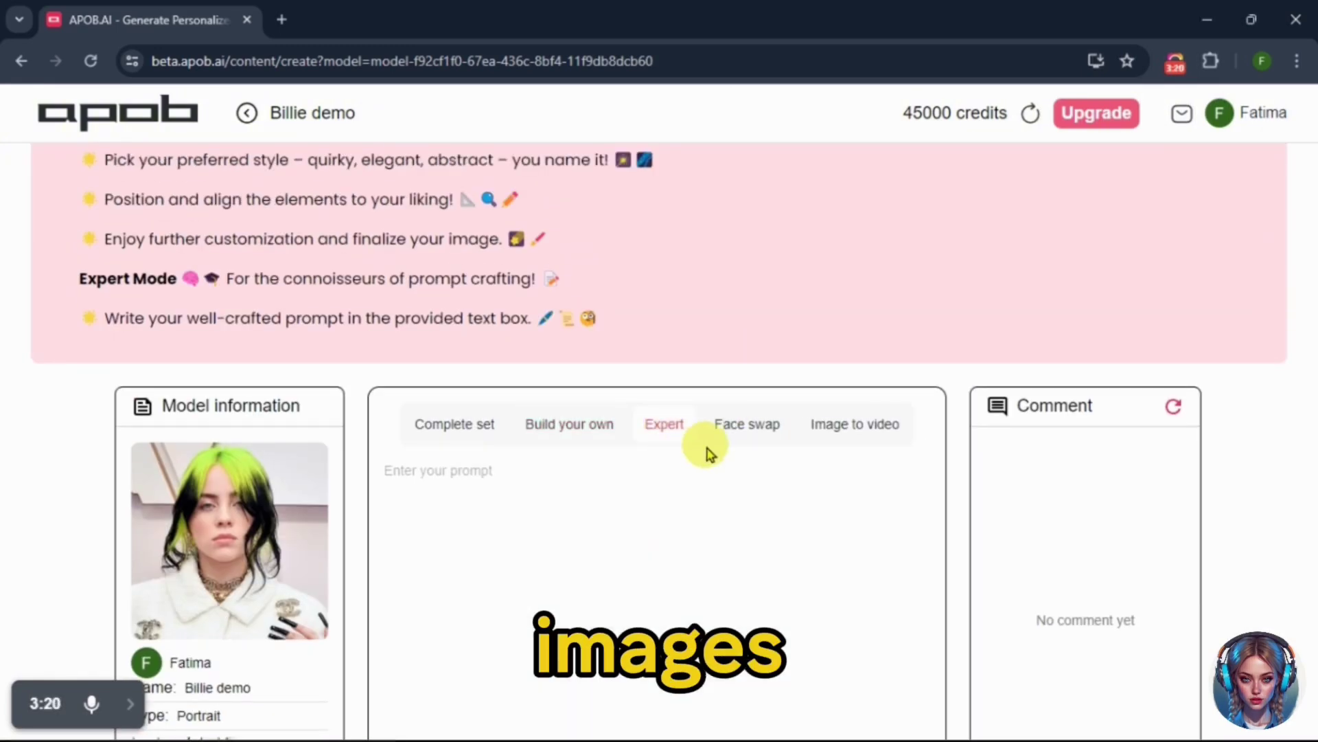
{"action": "scroll", "coordinate": [567, 400], "scroll_direction": "down", "scroll_amount": 3}
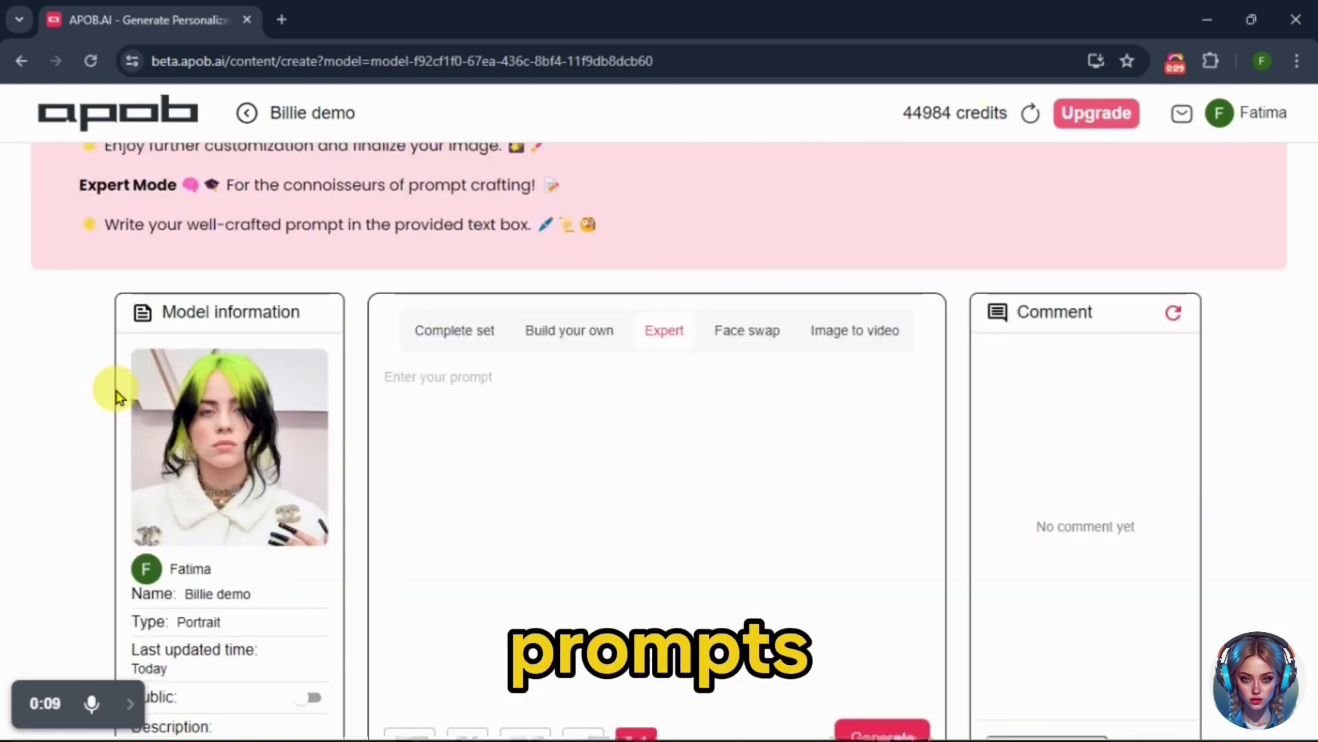
Enter 'girl standing in the roads of Paris, enjoying, happy, daytime', capitalising Paris, at 1:1
{"action": "type", "text": "girl standing in the"}
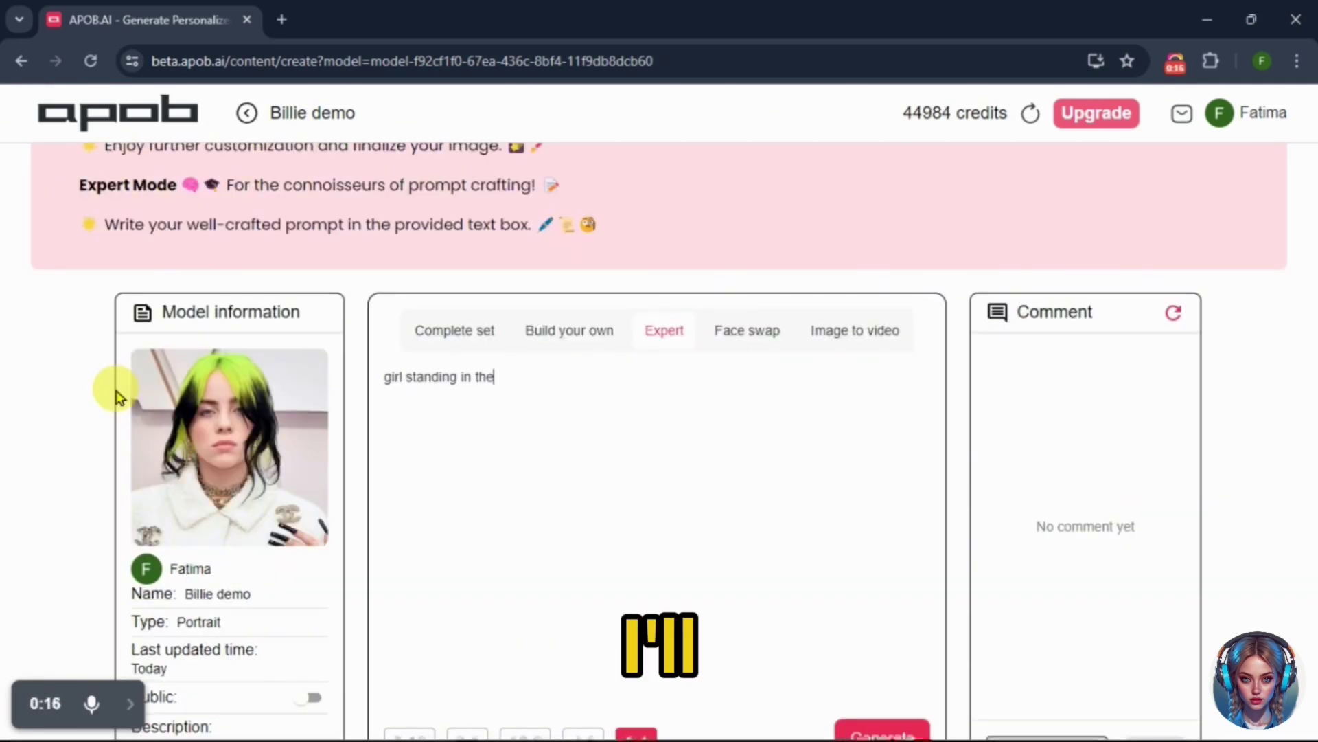
{"action": "type", "text": " roads of paris"}
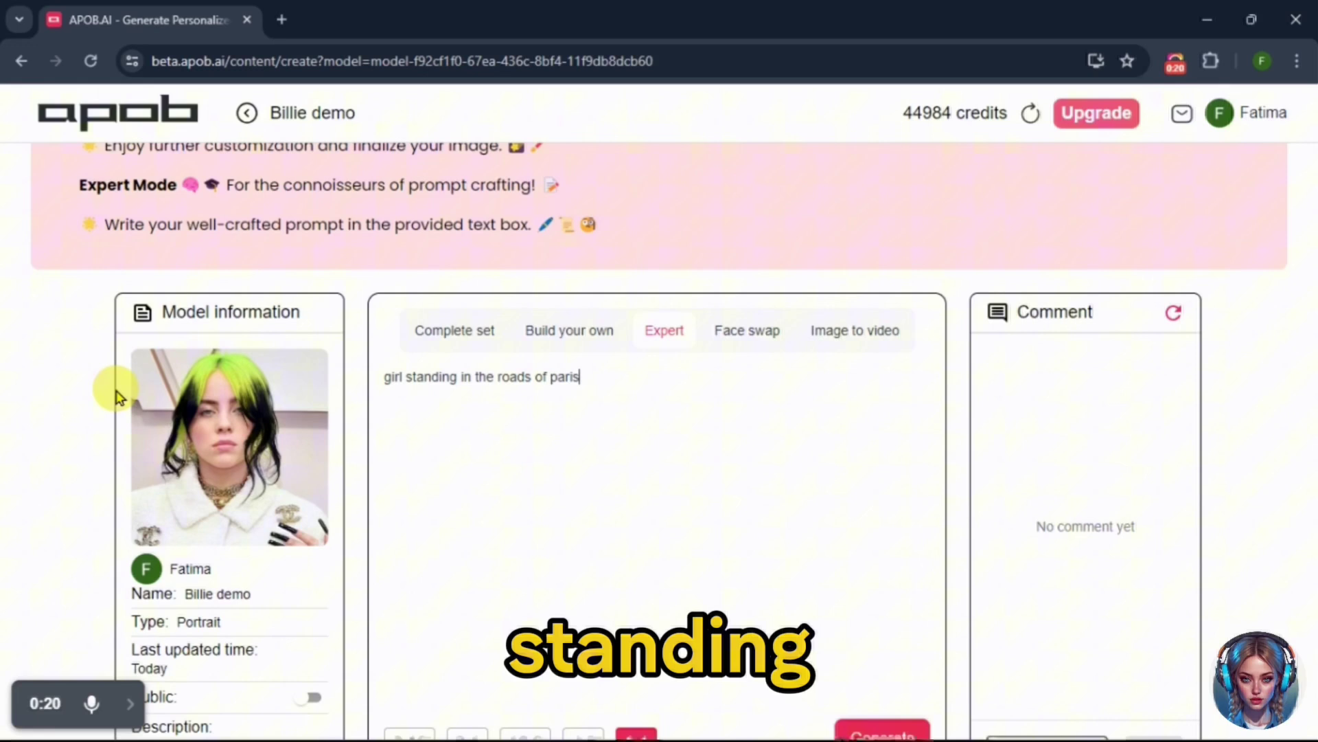
{"action": "type", "text": ", enjoting"}
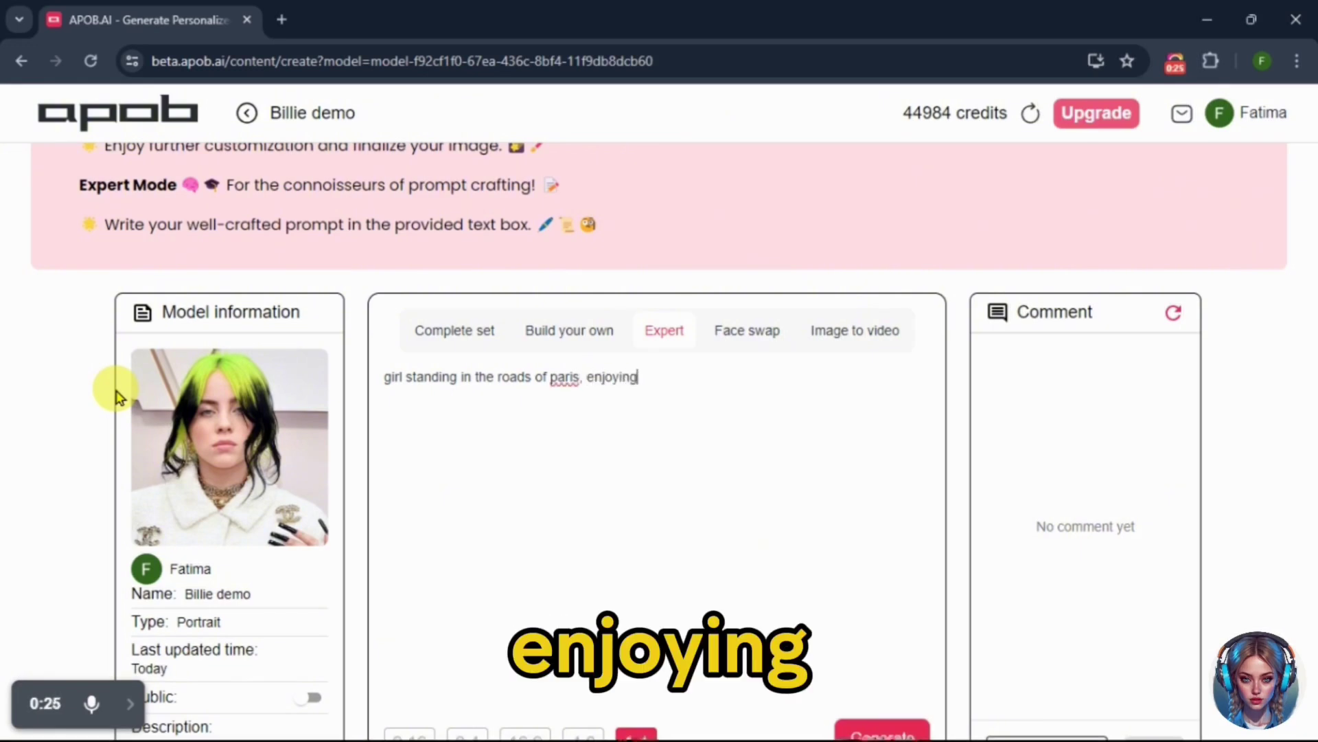
{"action": "type", "text": ", happy"}
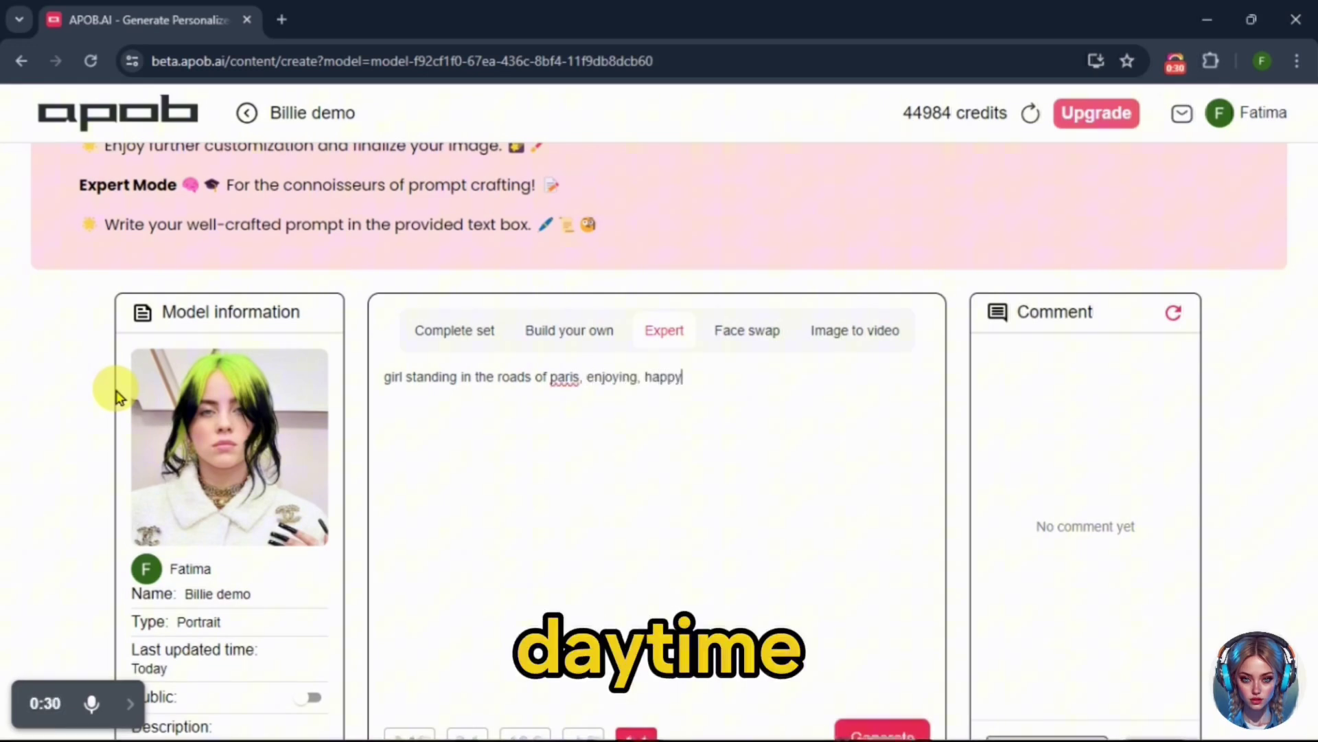
{"action": "type", "text": ", daytime"}
{"action": "right_click", "coordinate": [562, 376]}
{"action": "left_click", "coordinate": [773, 397]}
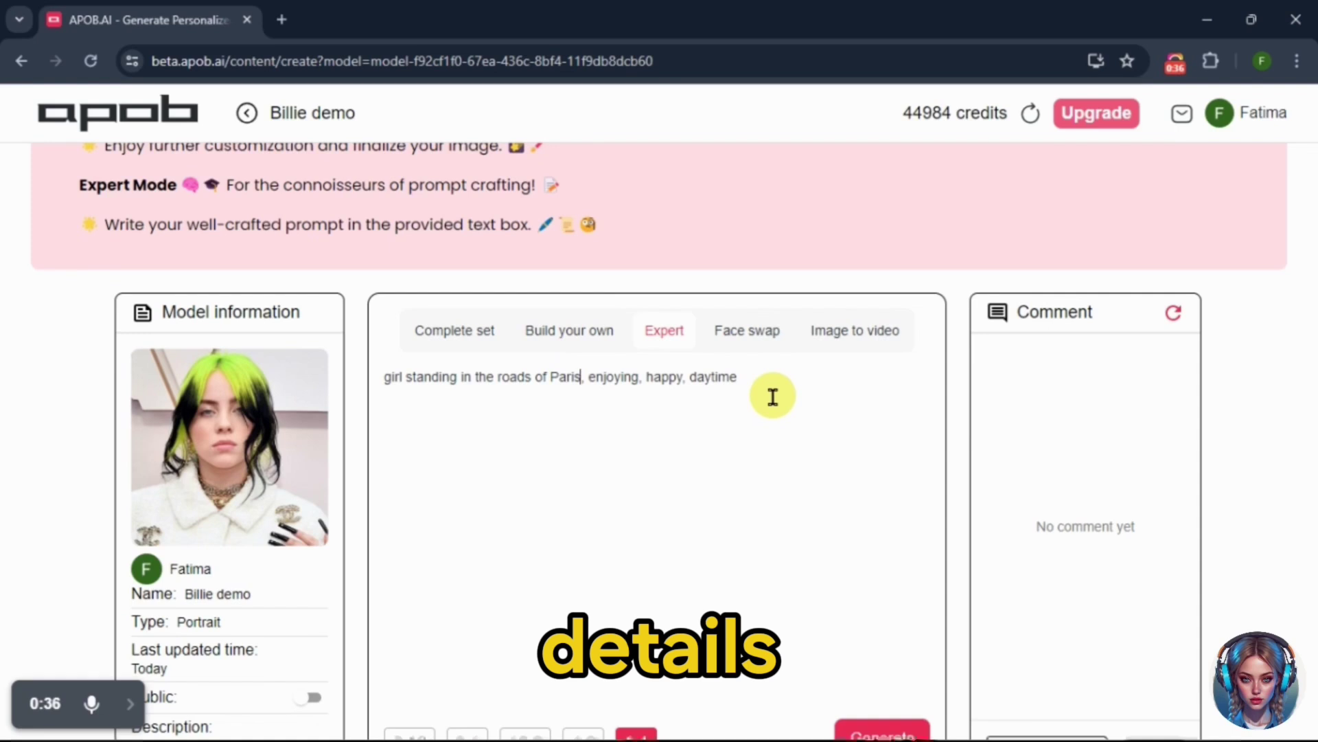
{"action": "scroll", "coordinate": [1199, 424], "scroll_direction": "down", "scroll_amount": 1}
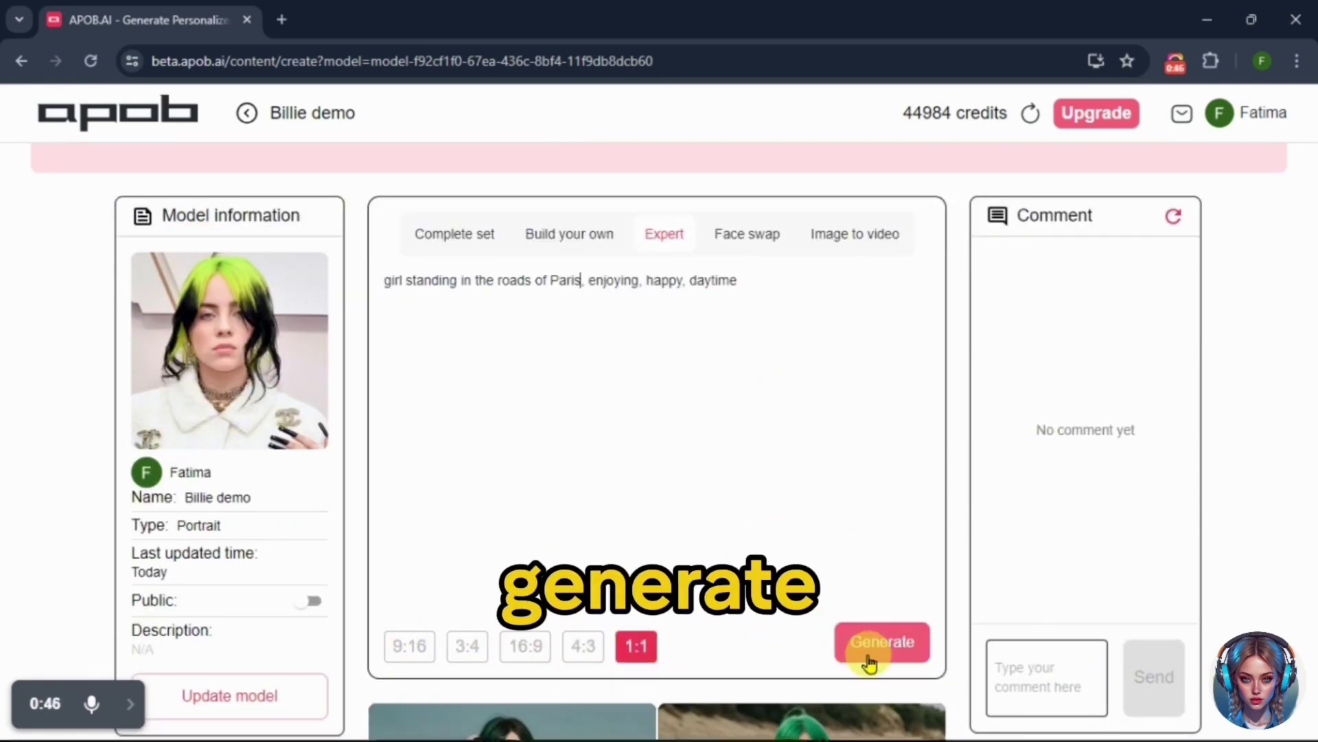
Generate four Paris street images and browse them in the enlarged viewer
{"action": "left_click", "coordinate": [871, 656]}
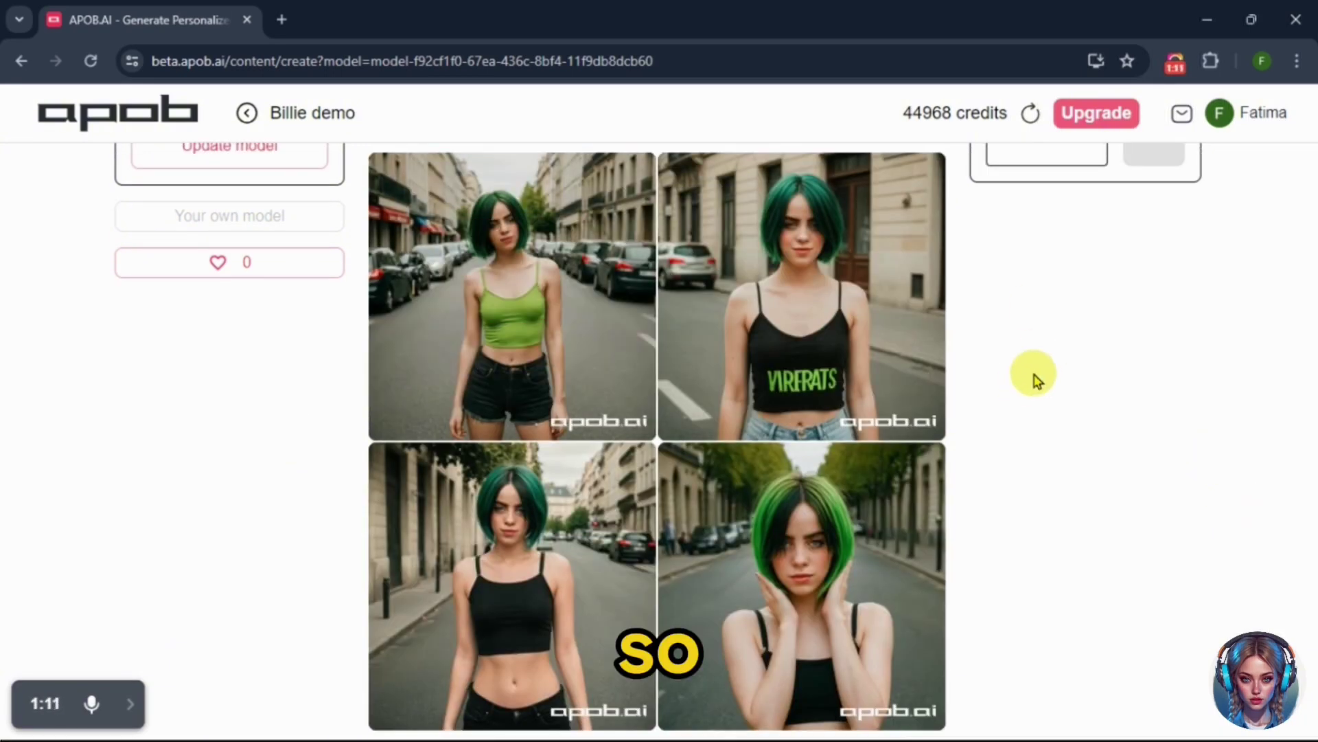
{"action": "mouse_move", "coordinate": [588, 171]}
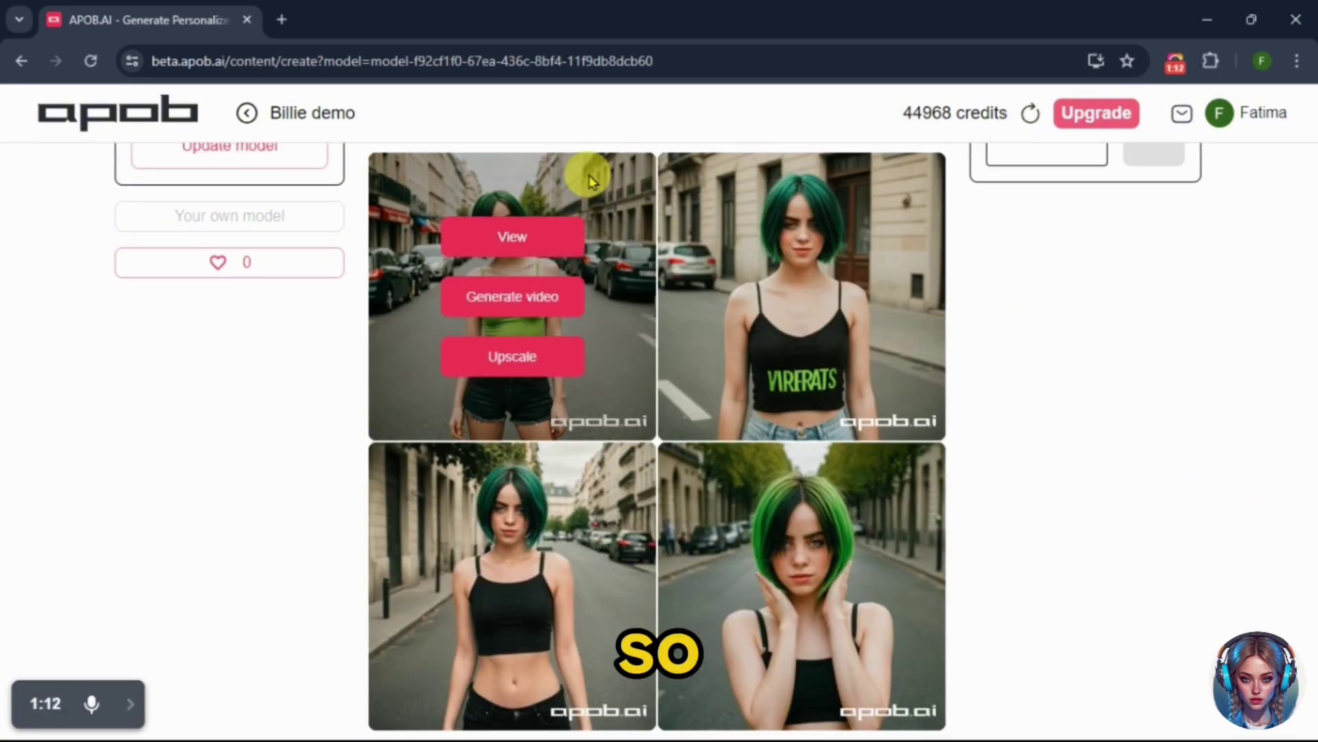
{"action": "left_click", "coordinate": [623, 213]}
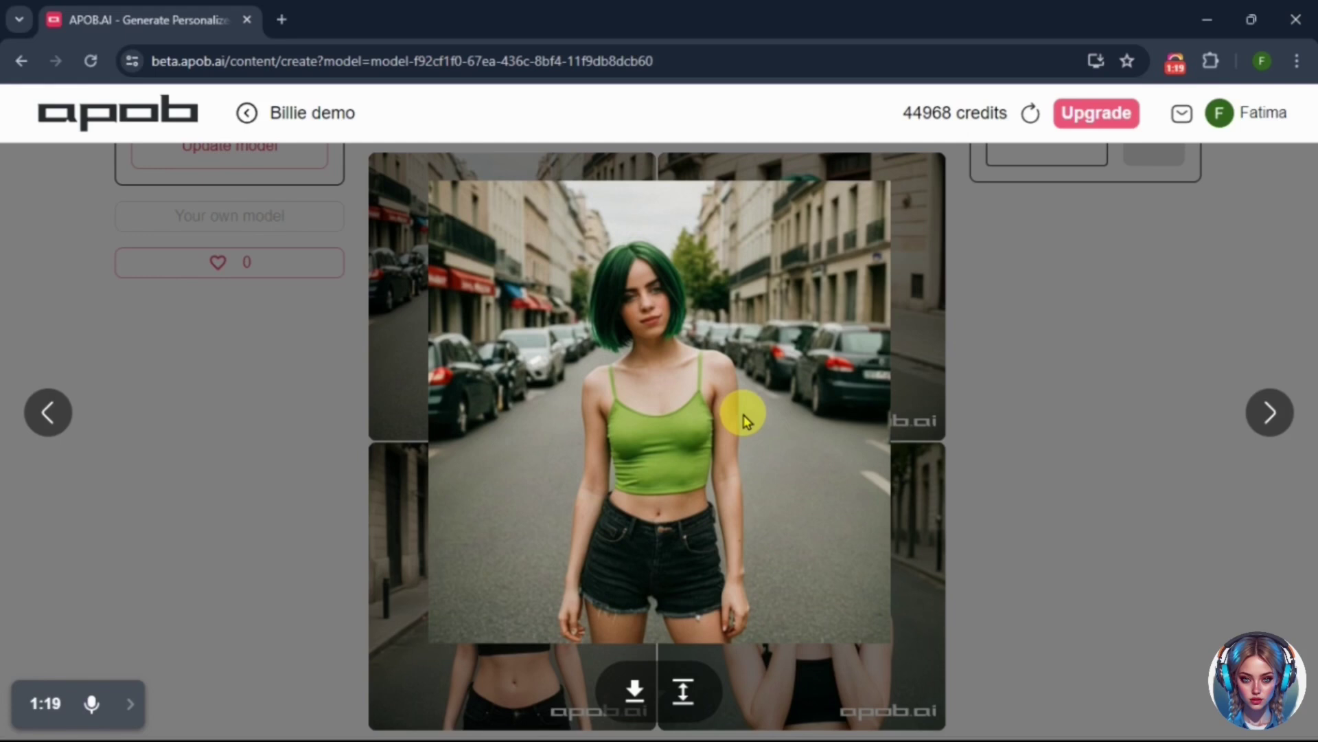
{"action": "left_click", "coordinate": [1271, 426]}
{"action": "left_click", "coordinate": [1272, 410]}
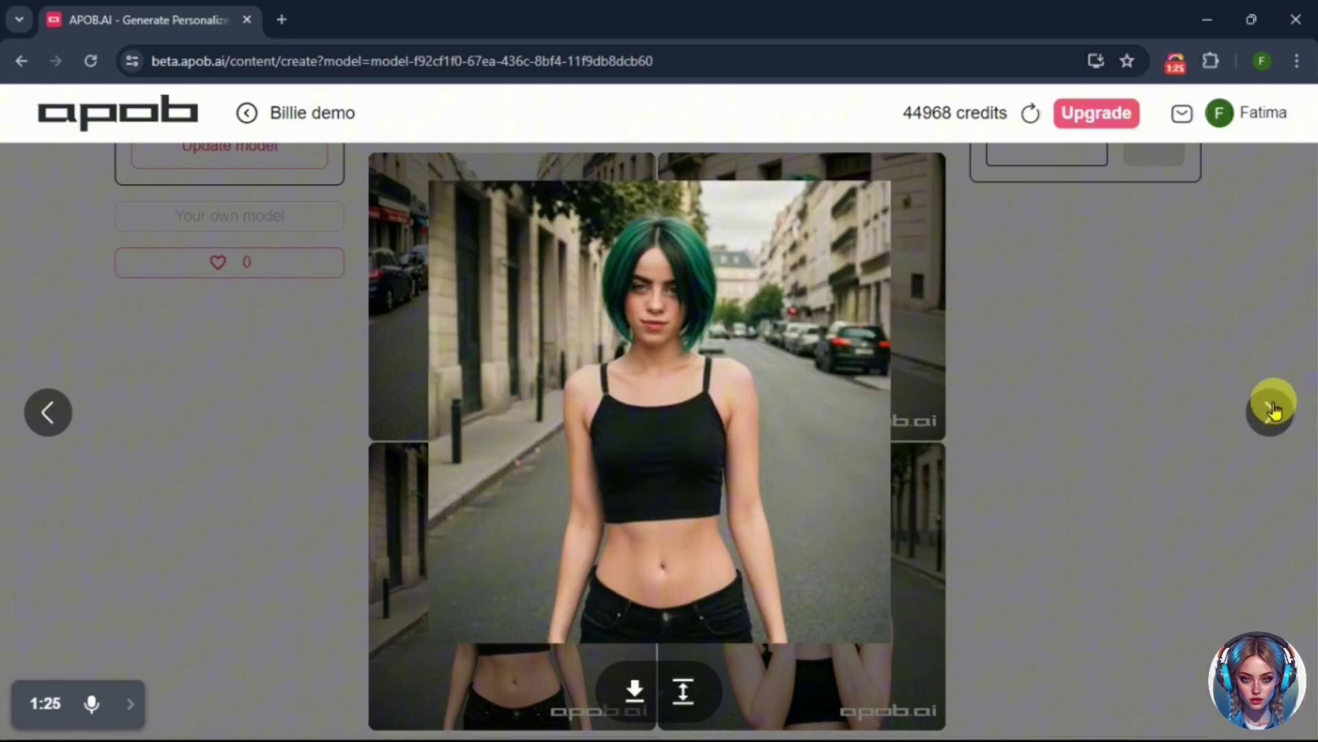
{"action": "left_click", "coordinate": [1275, 416]}
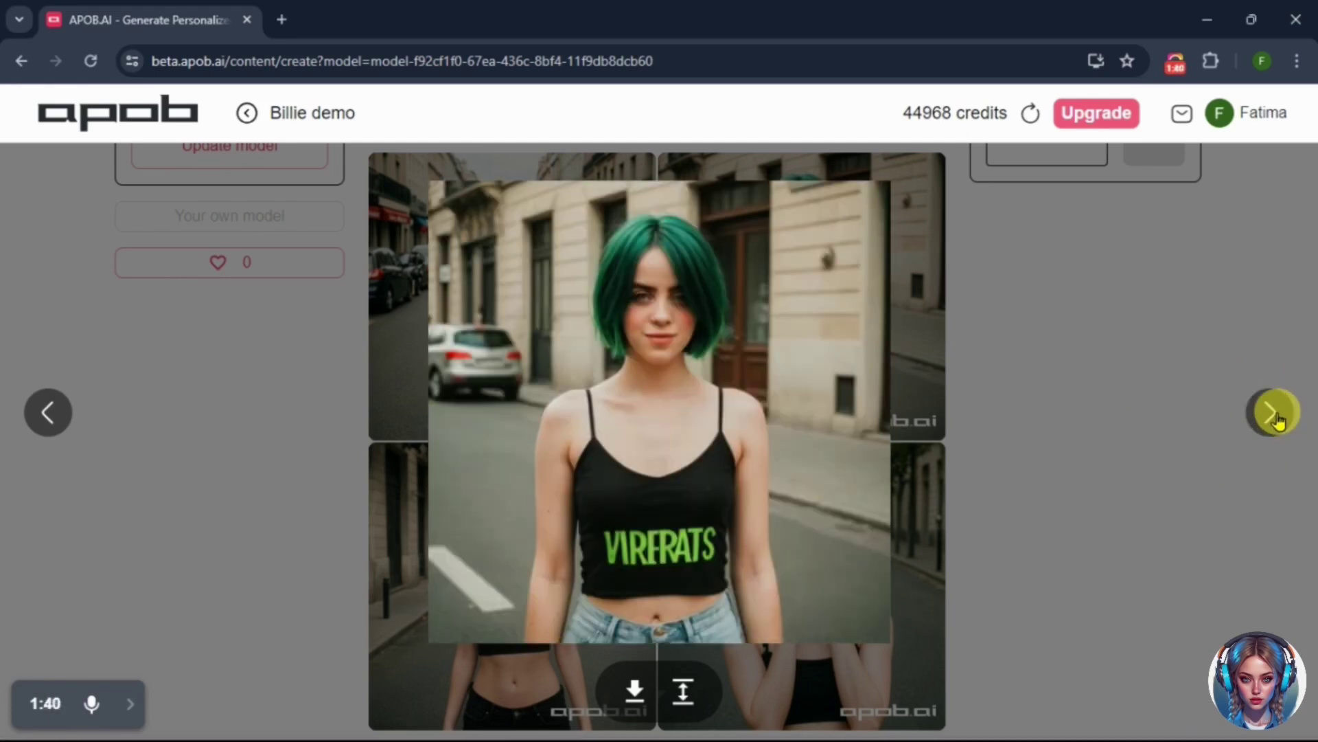
{"action": "left_click", "coordinate": [1275, 418]}
{"action": "left_click", "coordinate": [1275, 412]}
{"action": "left_click", "coordinate": [1275, 415]}
{"action": "left_click", "coordinate": [1275, 422]}
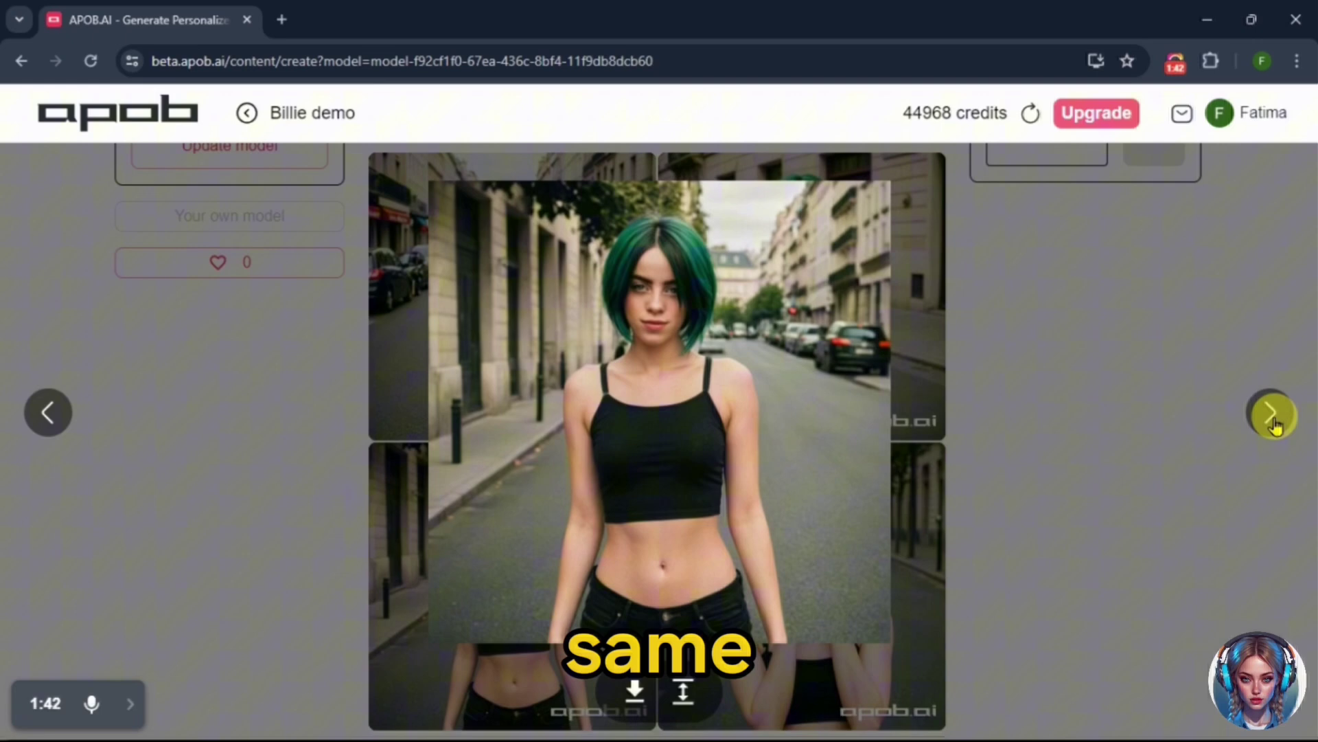
{"action": "left_click", "coordinate": [1274, 422]}
{"action": "left_click", "coordinate": [1094, 421]}
Upscale the green-top image to high definition for 16 credits
{"action": "mouse_move", "coordinate": [542, 329]}
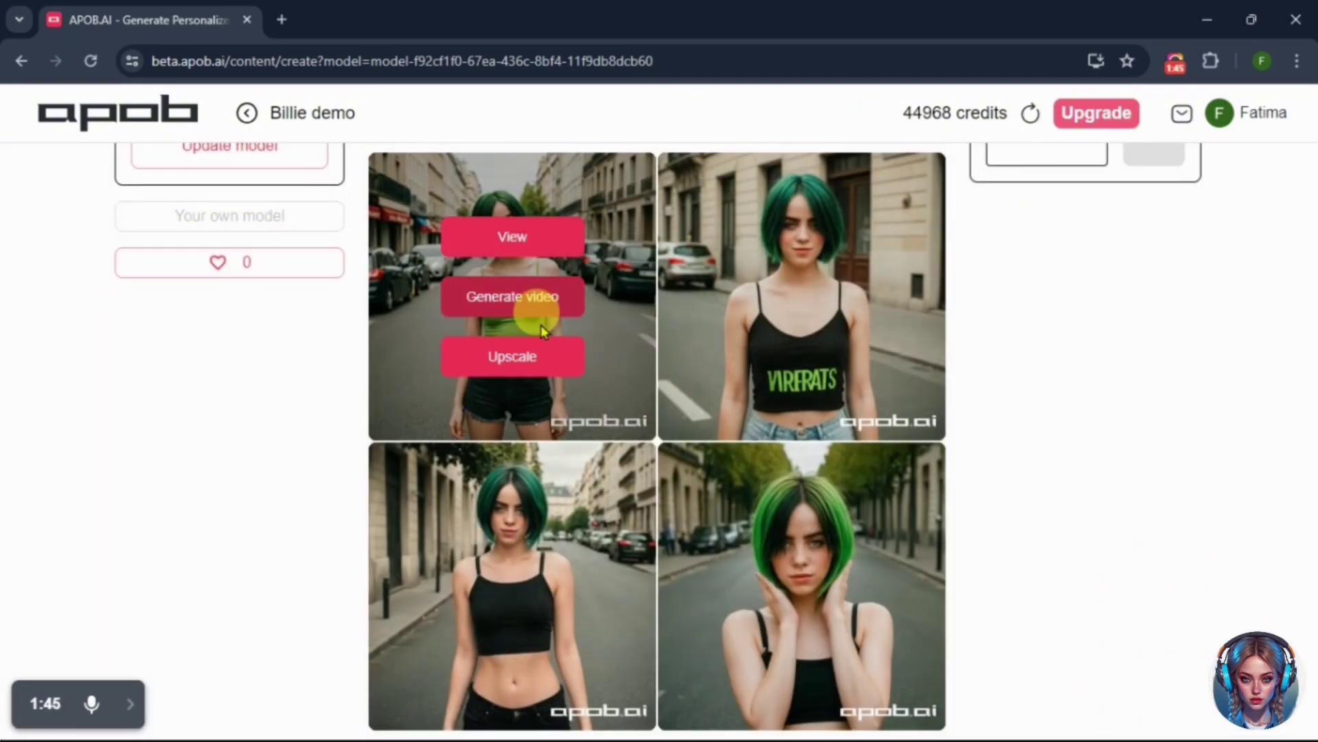
{"action": "left_click", "coordinate": [512, 236]}
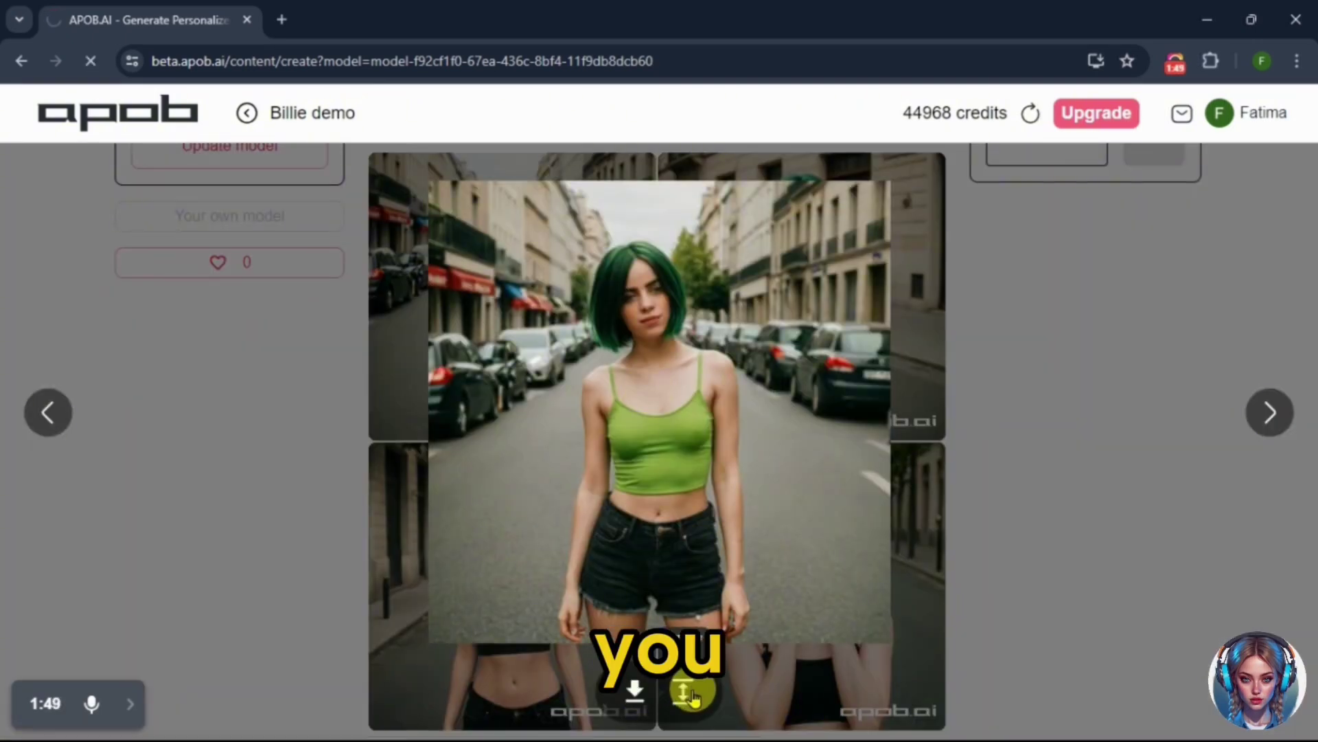
{"action": "left_click", "coordinate": [690, 694]}
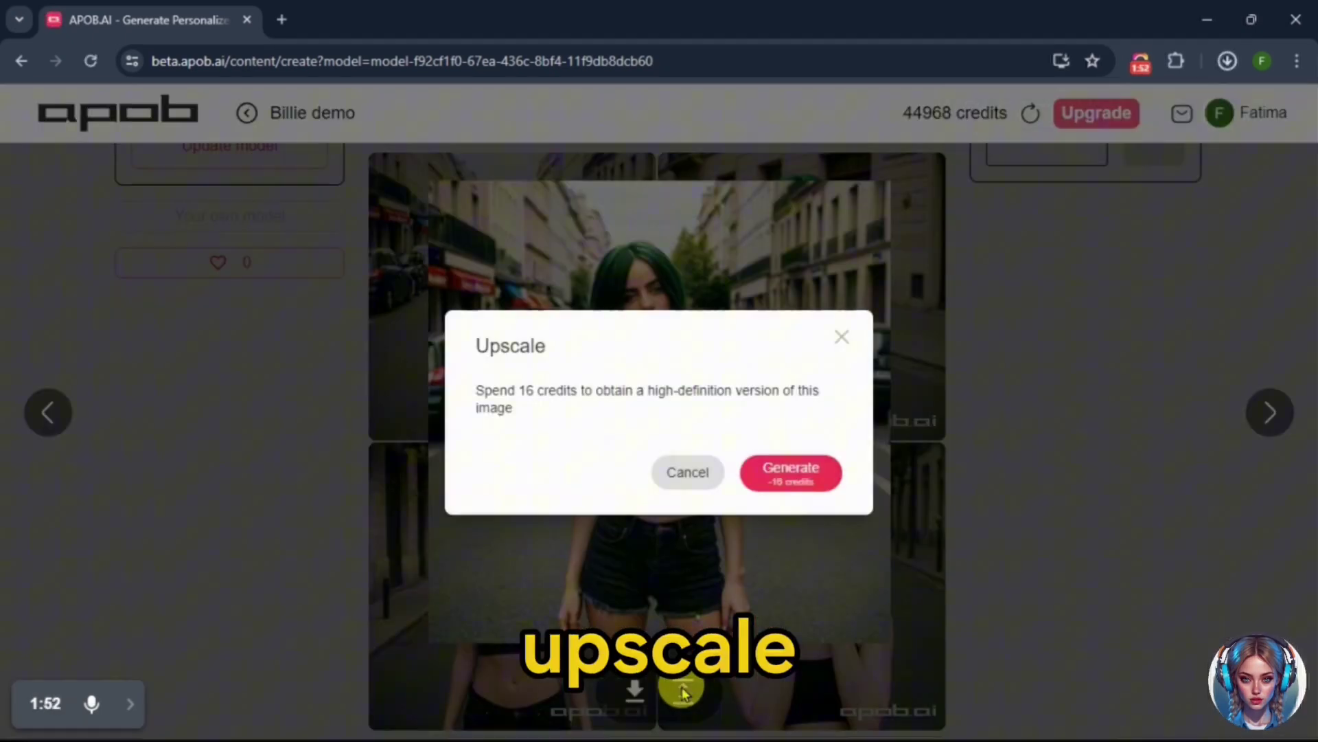
{"action": "left_click", "coordinate": [789, 471]}
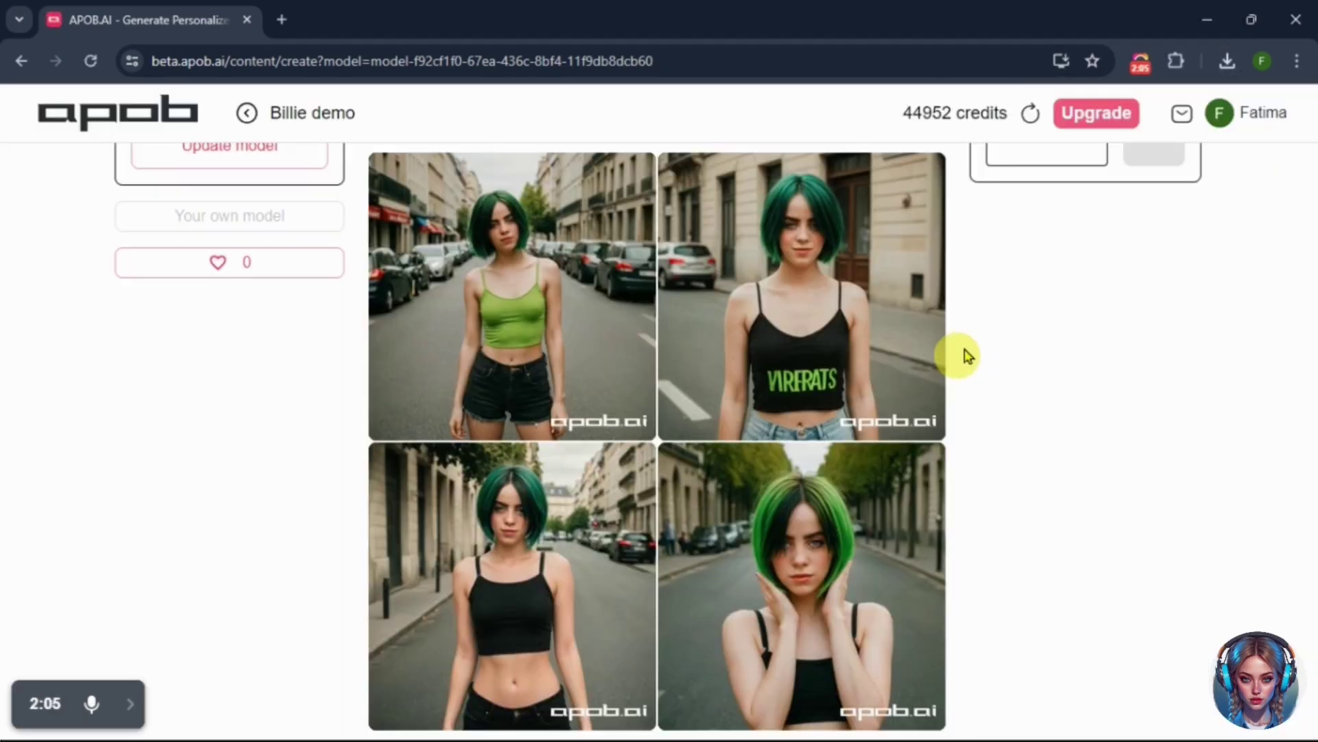
{"action": "mouse_move", "coordinate": [842, 524]}
{"action": "scroll", "coordinate": [852, 519], "scroll_direction": "down", "scroll_amount": 1}
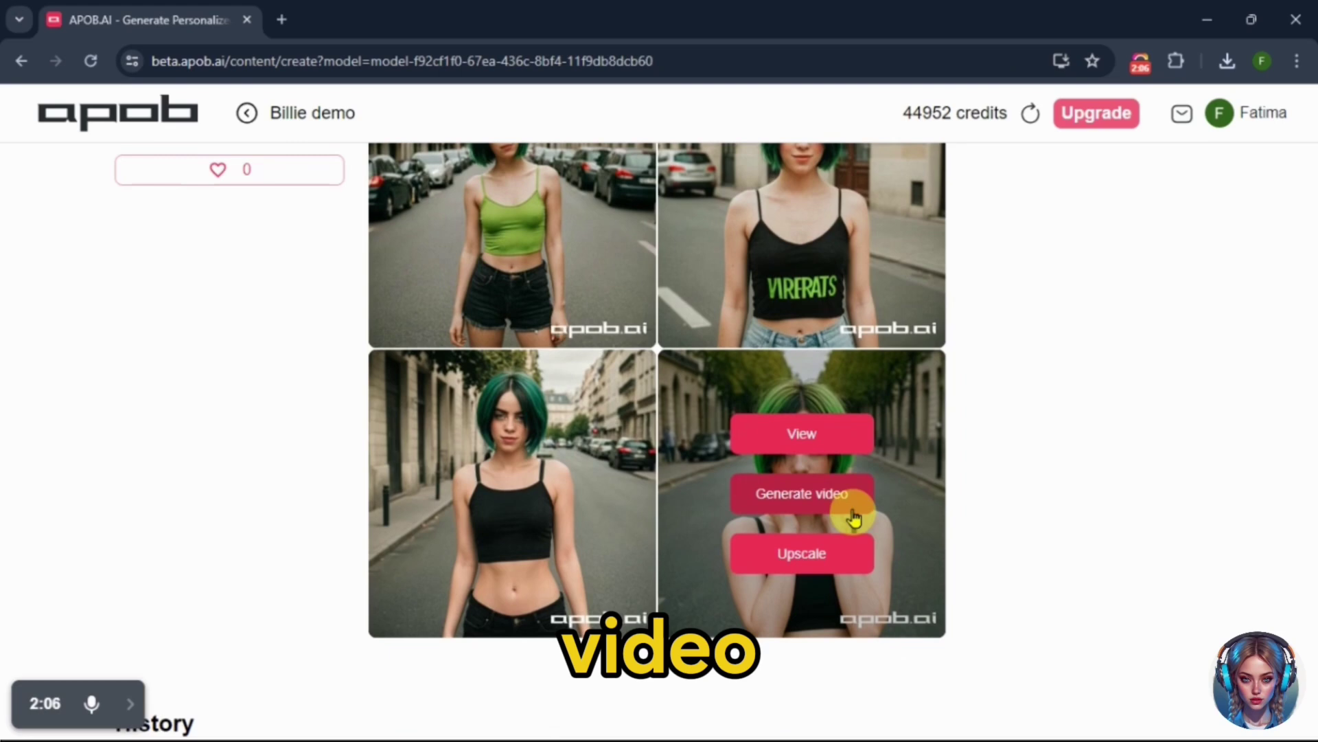
Upload and save a pink-haired woman's photo as a new portrait model reference
{"action": "left_click", "coordinate": [808, 492]}
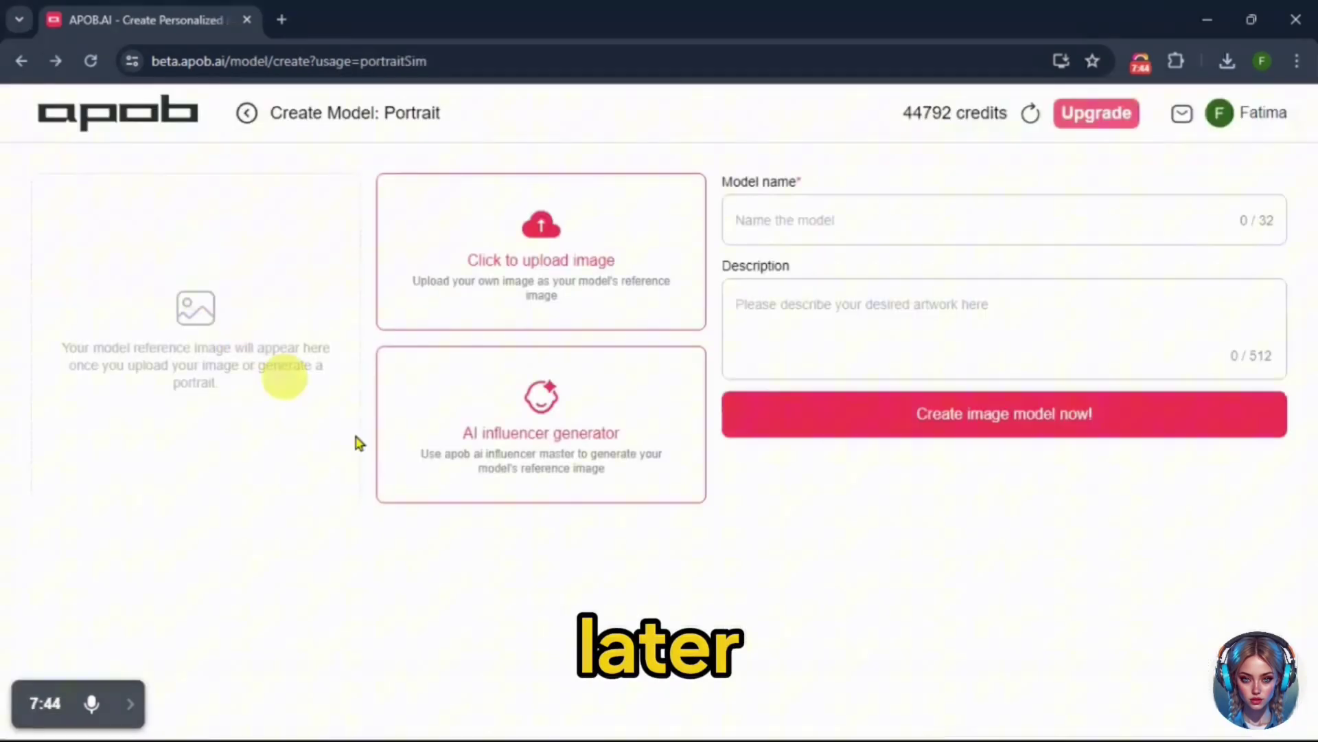
{"action": "left_click", "coordinate": [591, 302]}
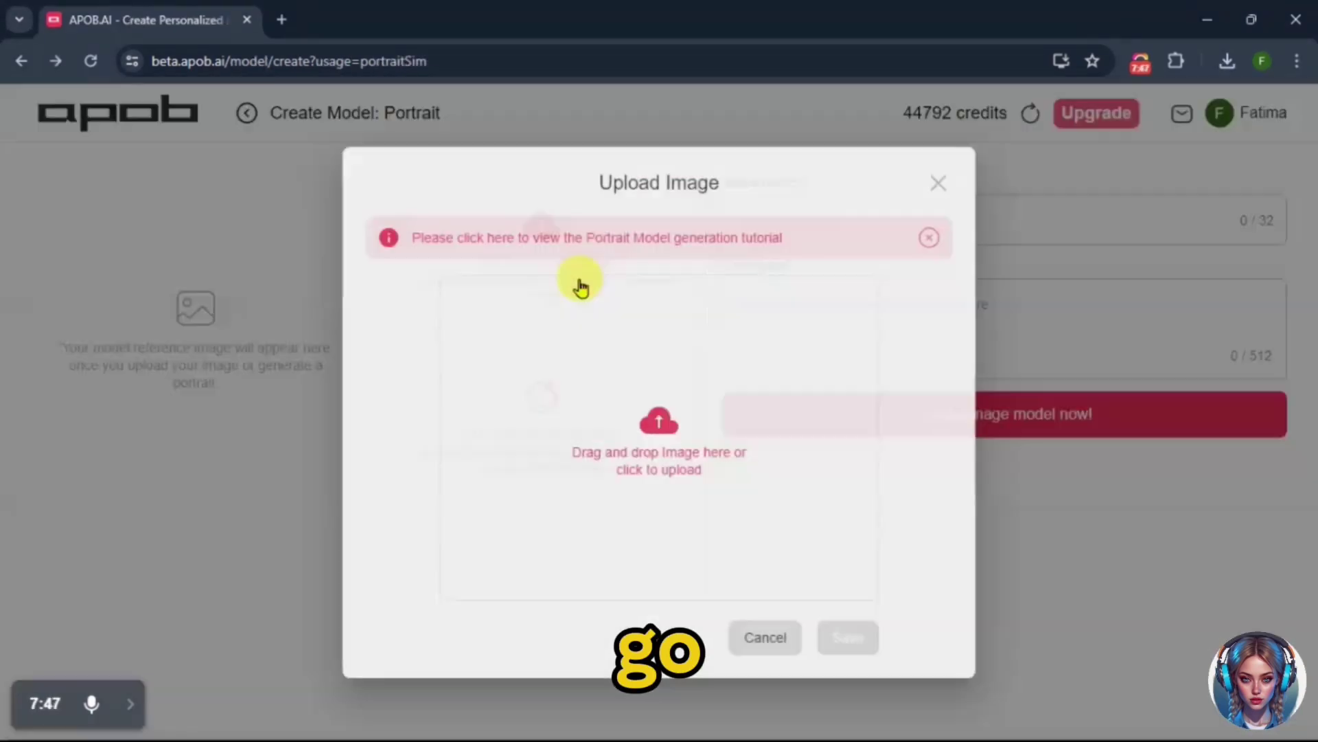
{"action": "left_click", "coordinate": [676, 452]}
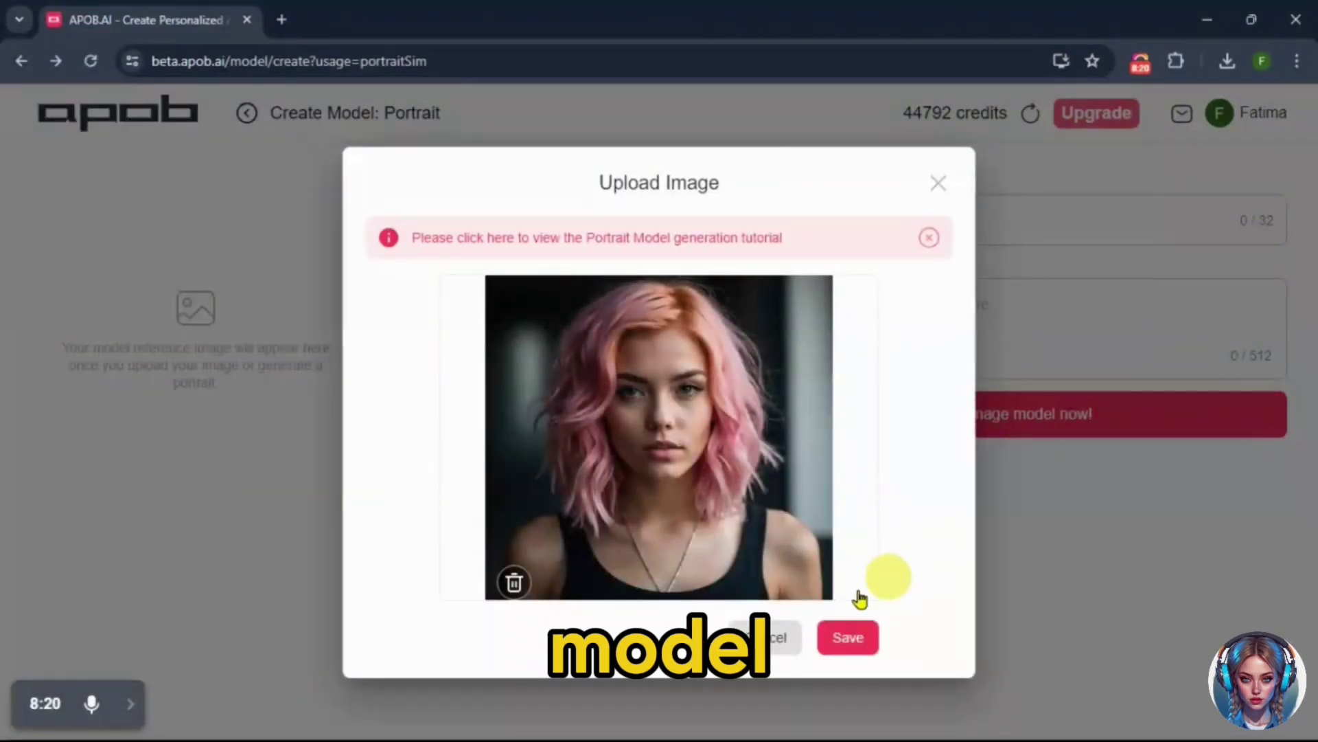
{"action": "left_click", "coordinate": [848, 637]}
Name the model 'demo 2' and create it
{"action": "left_click", "coordinate": [878, 218]}
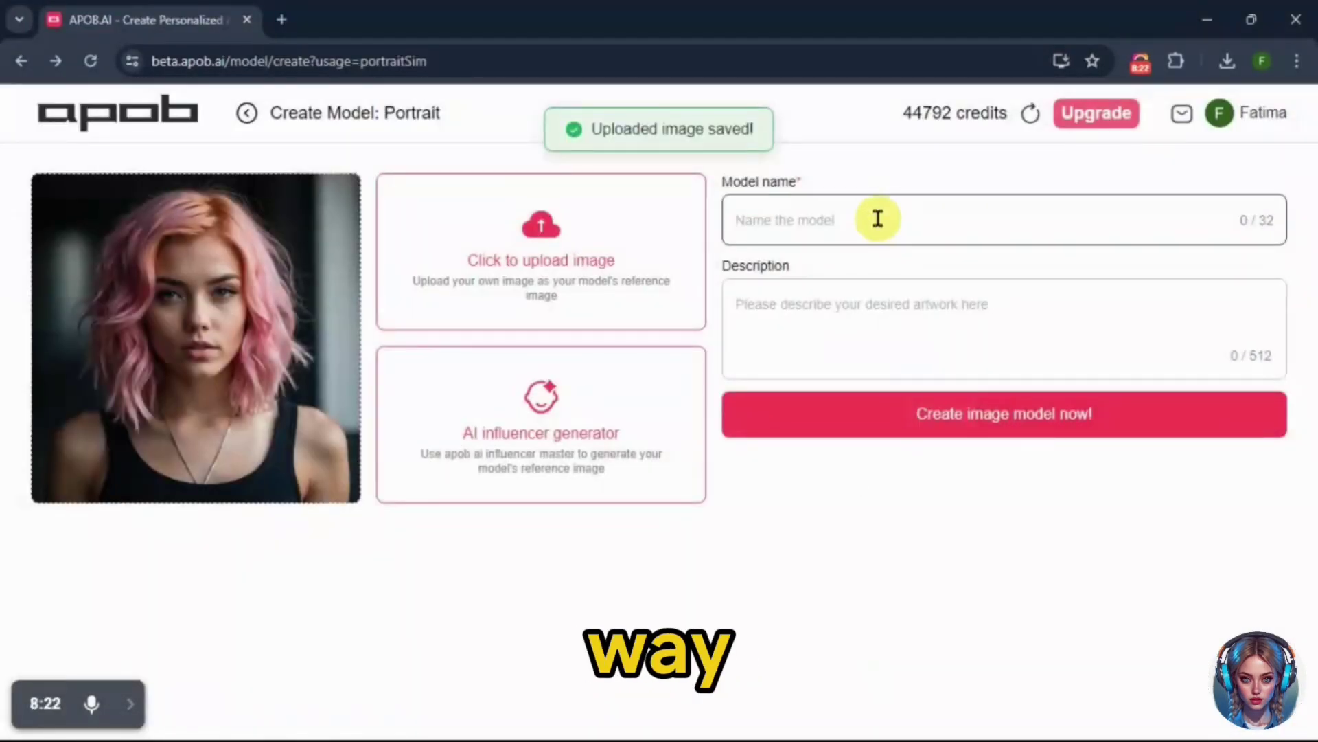
{"action": "type", "text": "demo 2"}
{"action": "left_click", "coordinate": [971, 421]}
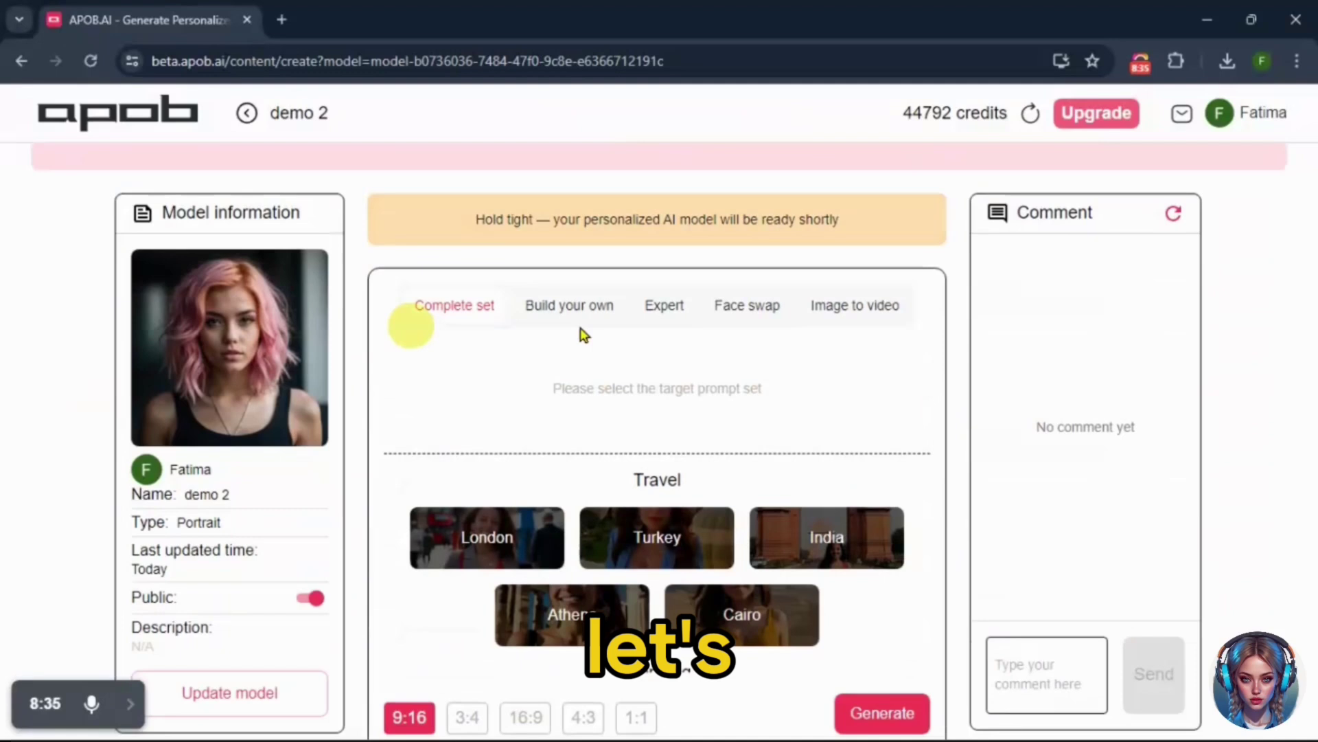
Generate four images from an expert prompt of the girl in a club wearing a black skirt and red lipstick
{"action": "left_click", "coordinate": [665, 234]}
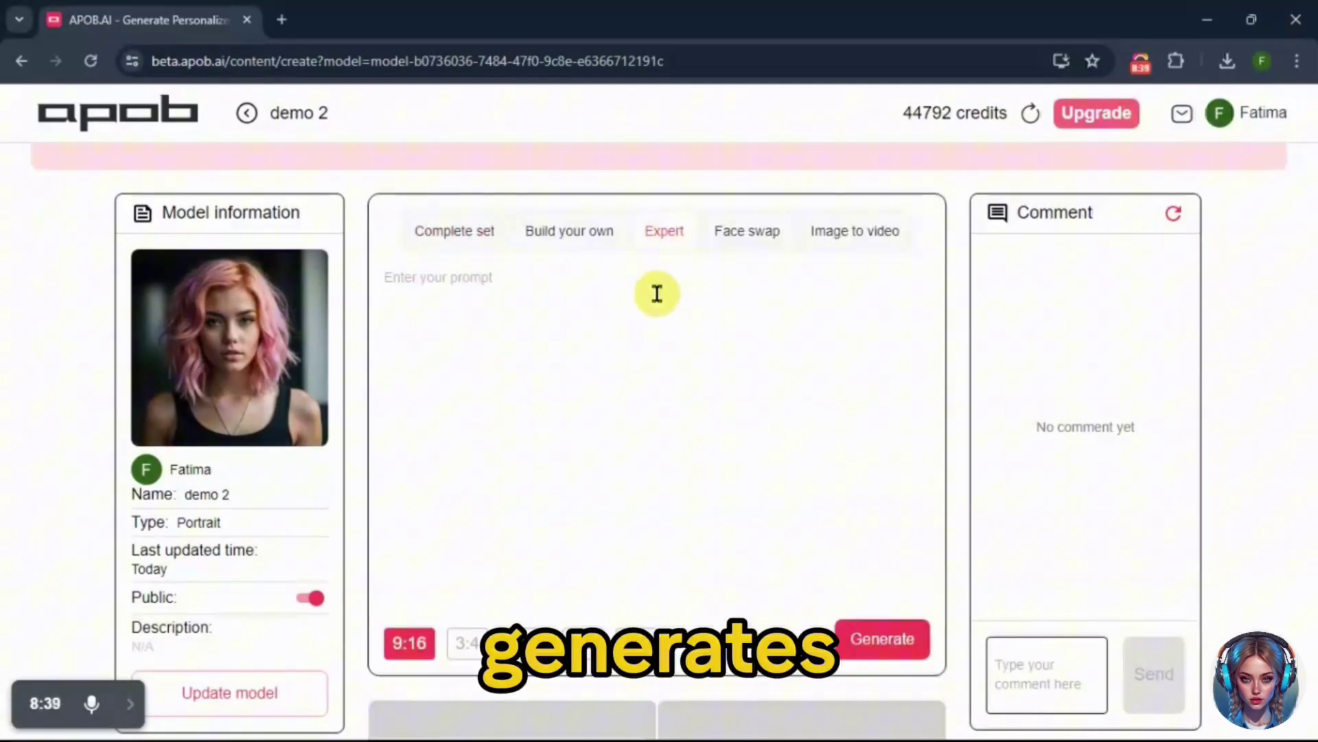
{"action": "type", "text": "girl"}
{"action": "type", "text": " standing ins"}
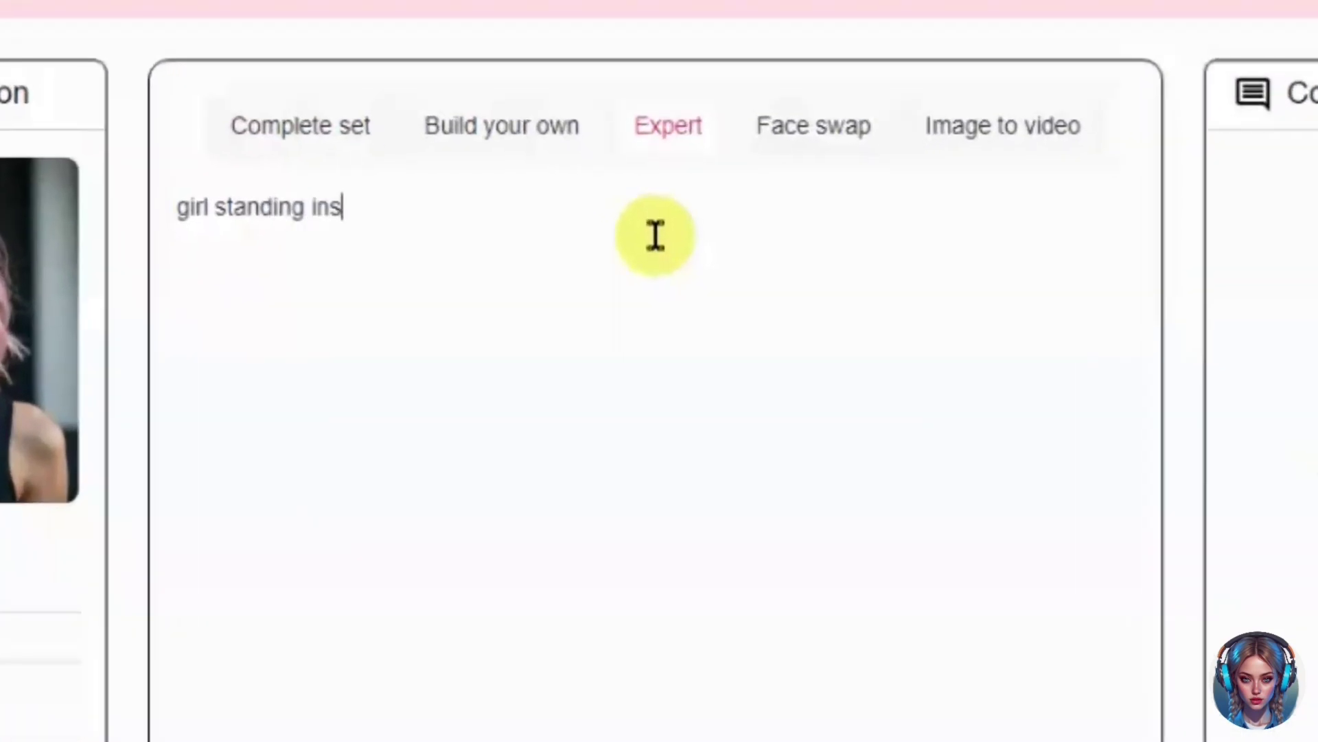
{"action": "type", "text": "ide a club, wearing black long ski"}
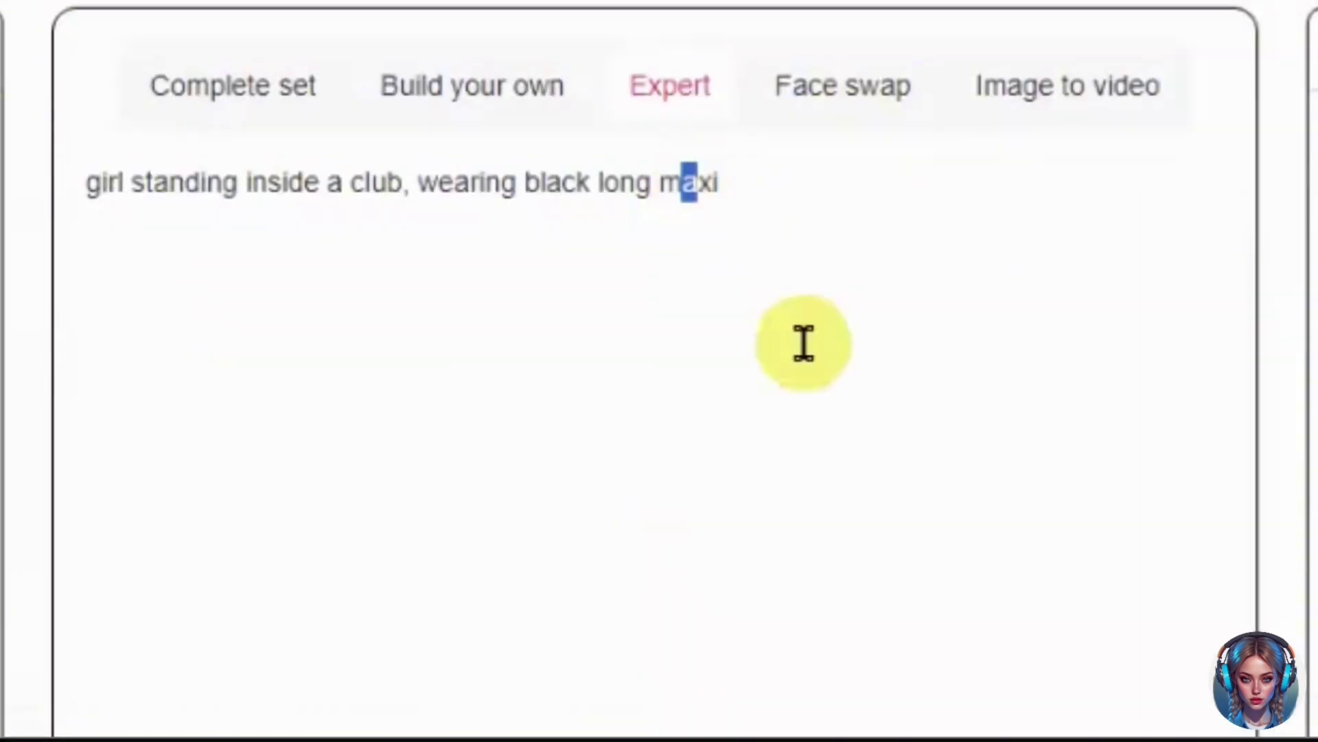
{"action": "double_click", "coordinate": [695, 193]}
{"action": "type", "text": "skirt, red "}
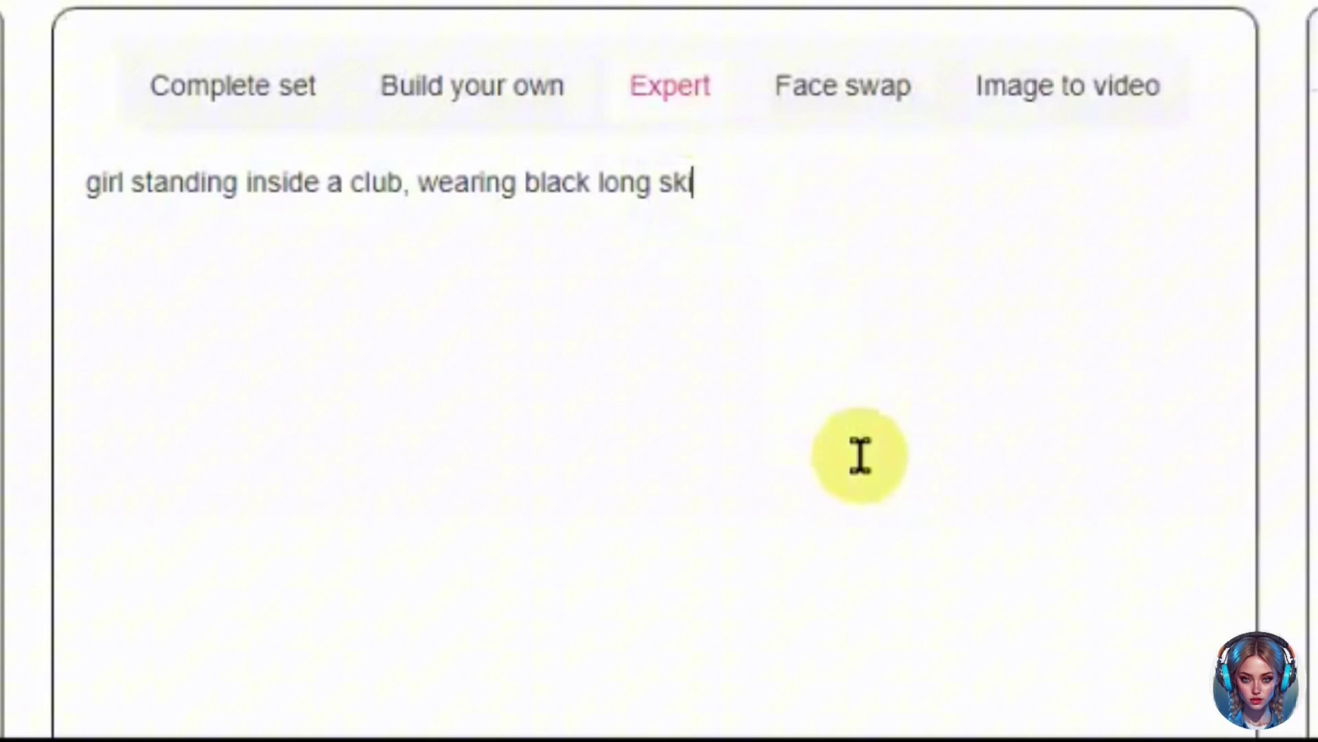
{"action": "type", "text": "lipstick"}
{"action": "scroll", "coordinate": [774, 615], "scroll_direction": "down", "scroll_amount": 2}
{"action": "scroll", "coordinate": [824, 632], "scroll_direction": "down", "scroll_amount": 2}
{"action": "left_click", "coordinate": [871, 644]}
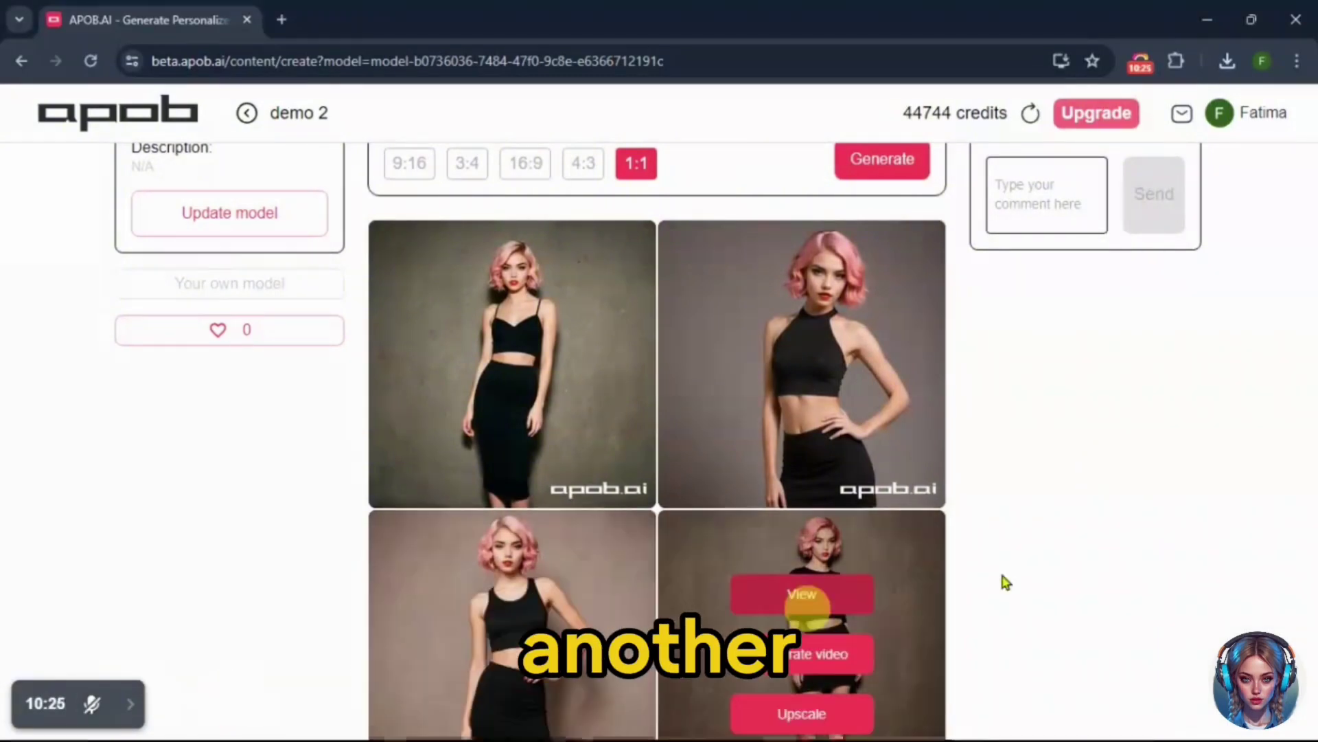
Replace the prompt with 'girl sitting in her bedroom' and generate four new images
{"action": "left_click_drag", "start_coordinate": [810, 379], "coordinate": [406, 377]}
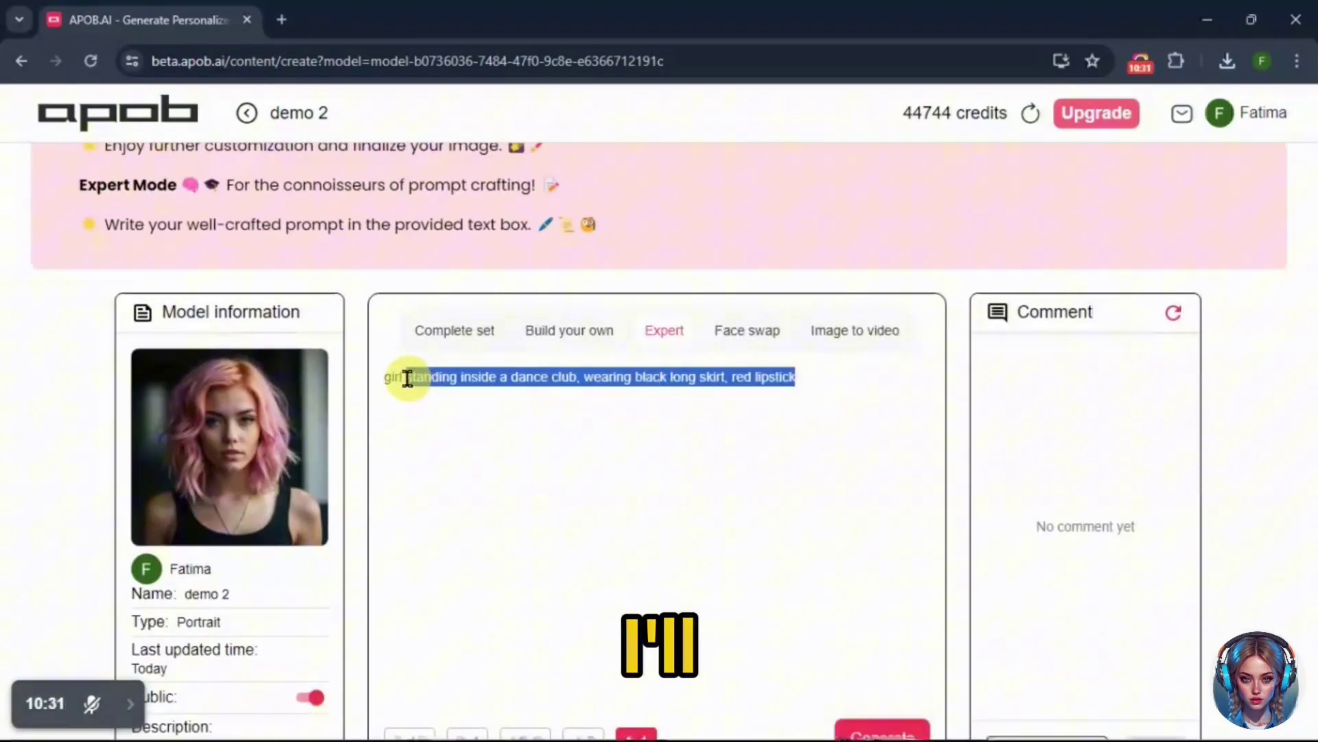
{"action": "type", "text": "girl sitting in her bedroom"}
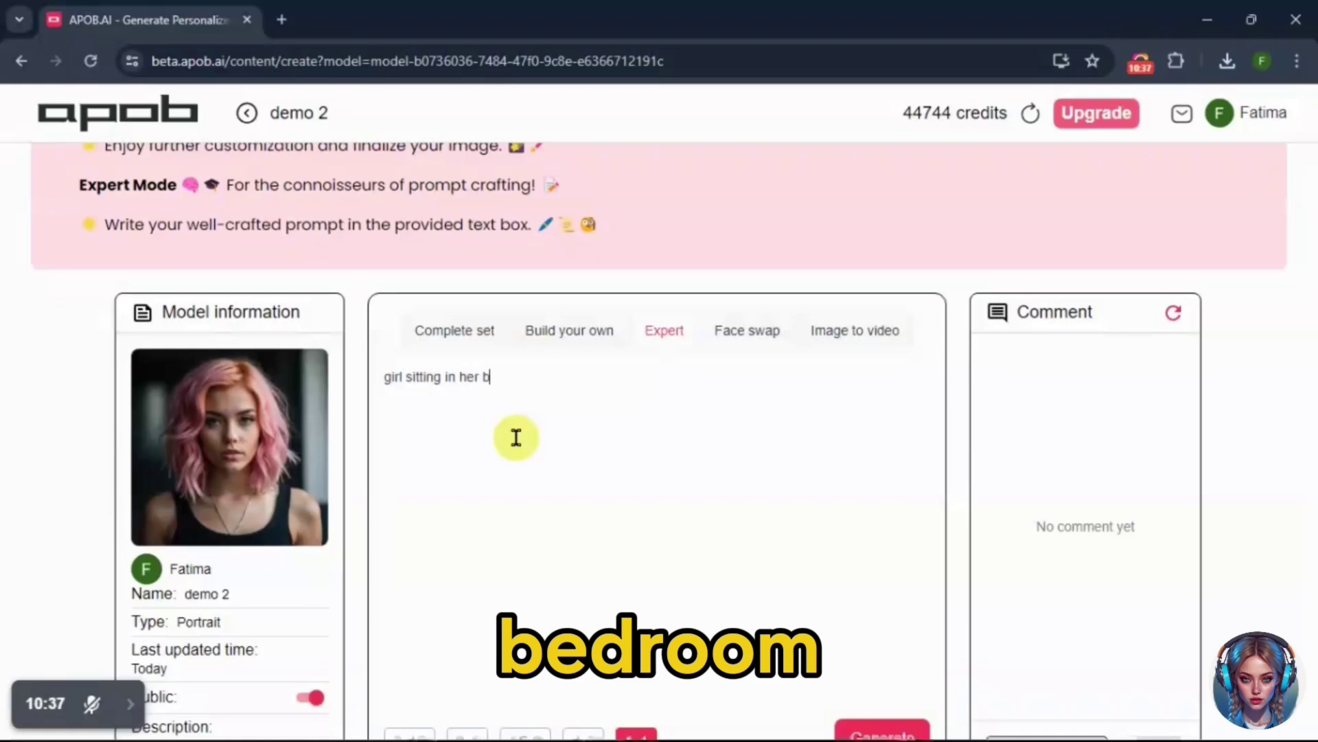
{"action": "scroll", "coordinate": [516, 437], "scroll_direction": "down", "scroll_amount": 3}
{"action": "left_click", "coordinate": [905, 546]}
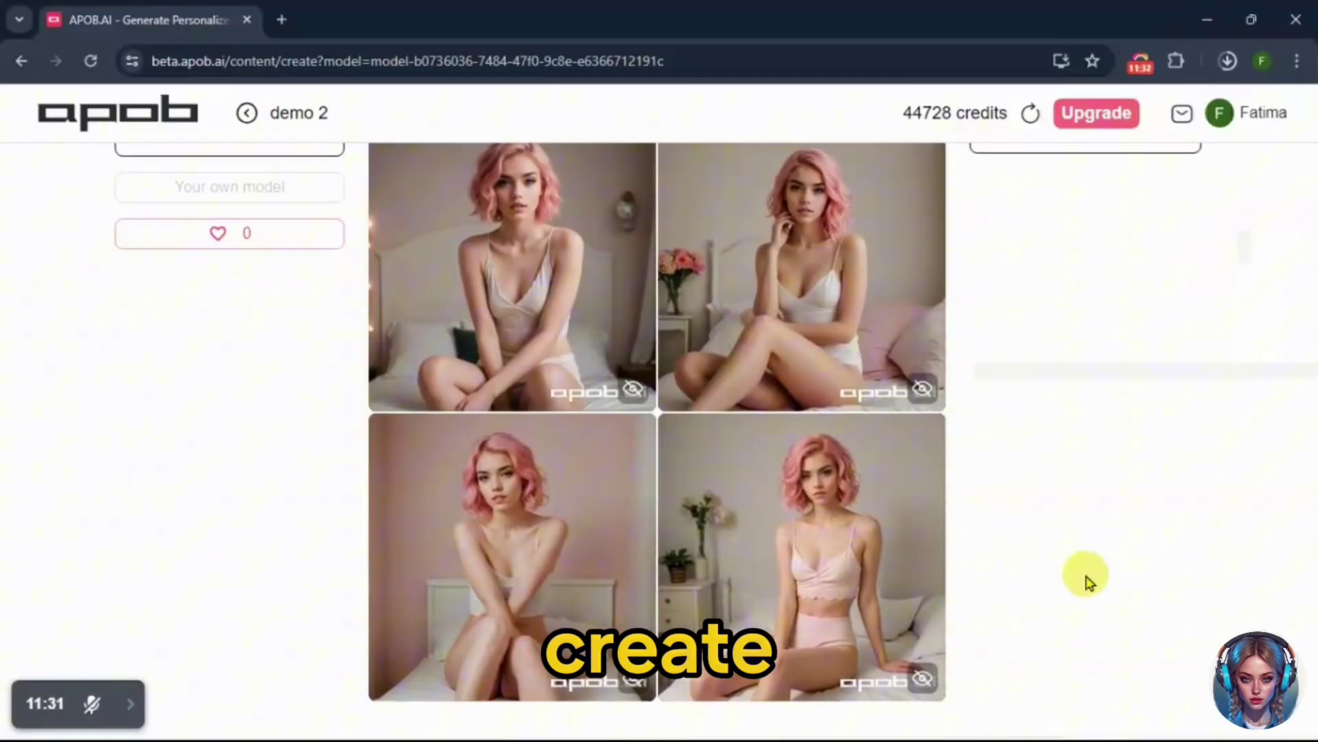
{"action": "scroll", "coordinate": [1090, 582], "scroll_direction": "up", "scroll_amount": 1}
{"action": "scroll", "coordinate": [1092, 577], "scroll_direction": "up", "scroll_amount": 3}
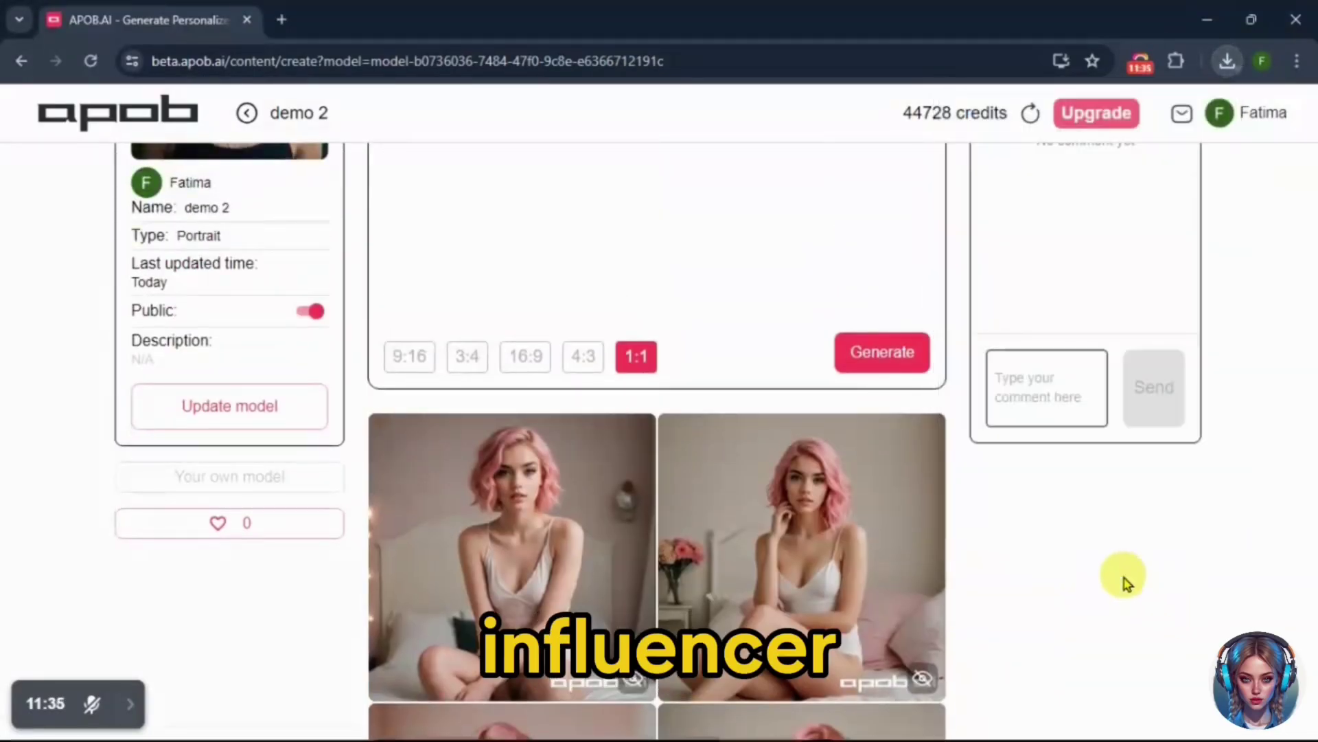
{"action": "scroll", "coordinate": [1123, 598], "scroll_direction": "up", "scroll_amount": 5}
{"action": "scroll", "coordinate": [1129, 598], "scroll_direction": "up", "scroll_amount": 5}
{"action": "scroll", "coordinate": [1134, 585], "scroll_direction": "down", "scroll_amount": 5}
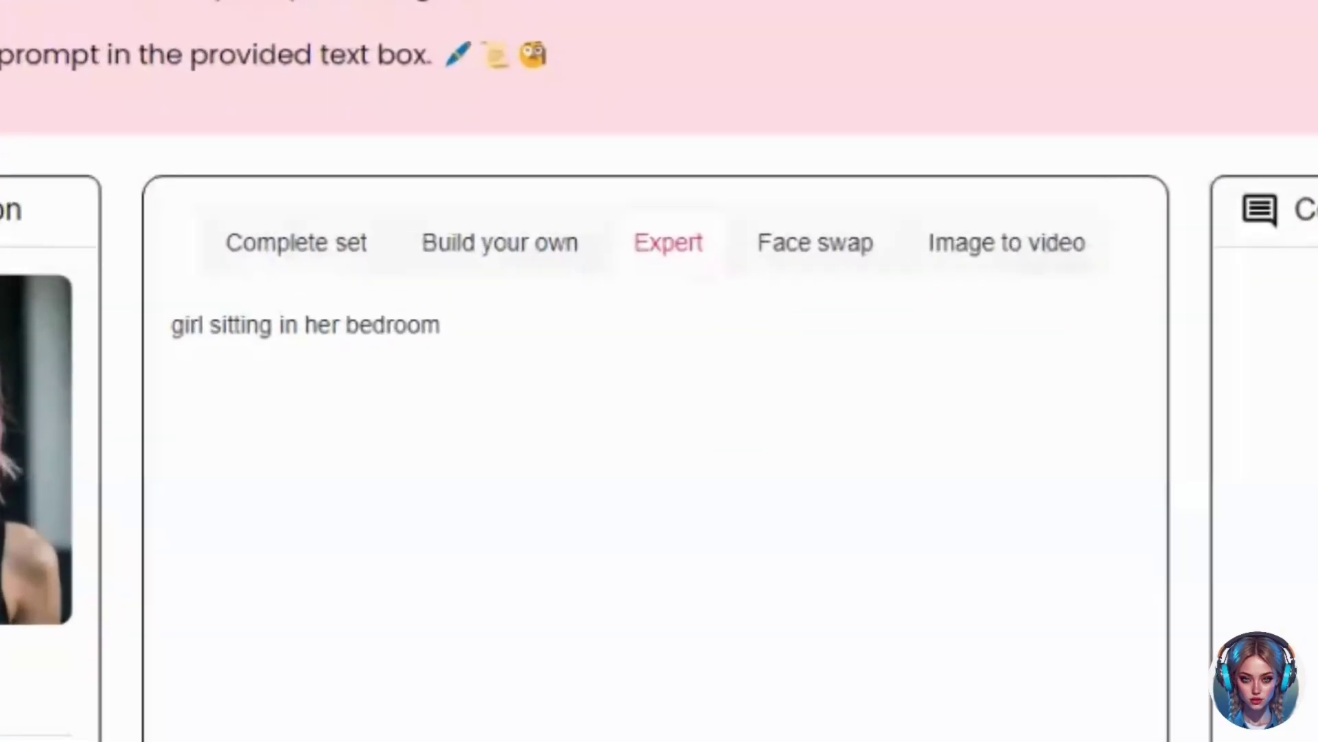
Face-swap demo 2 onto the uploaded green-haired street photo and view the Paris result enlarged
{"action": "left_click", "coordinate": [834, 256]}
{"action": "scroll", "coordinate": [889, 461], "scroll_direction": "down", "scroll_amount": 2}
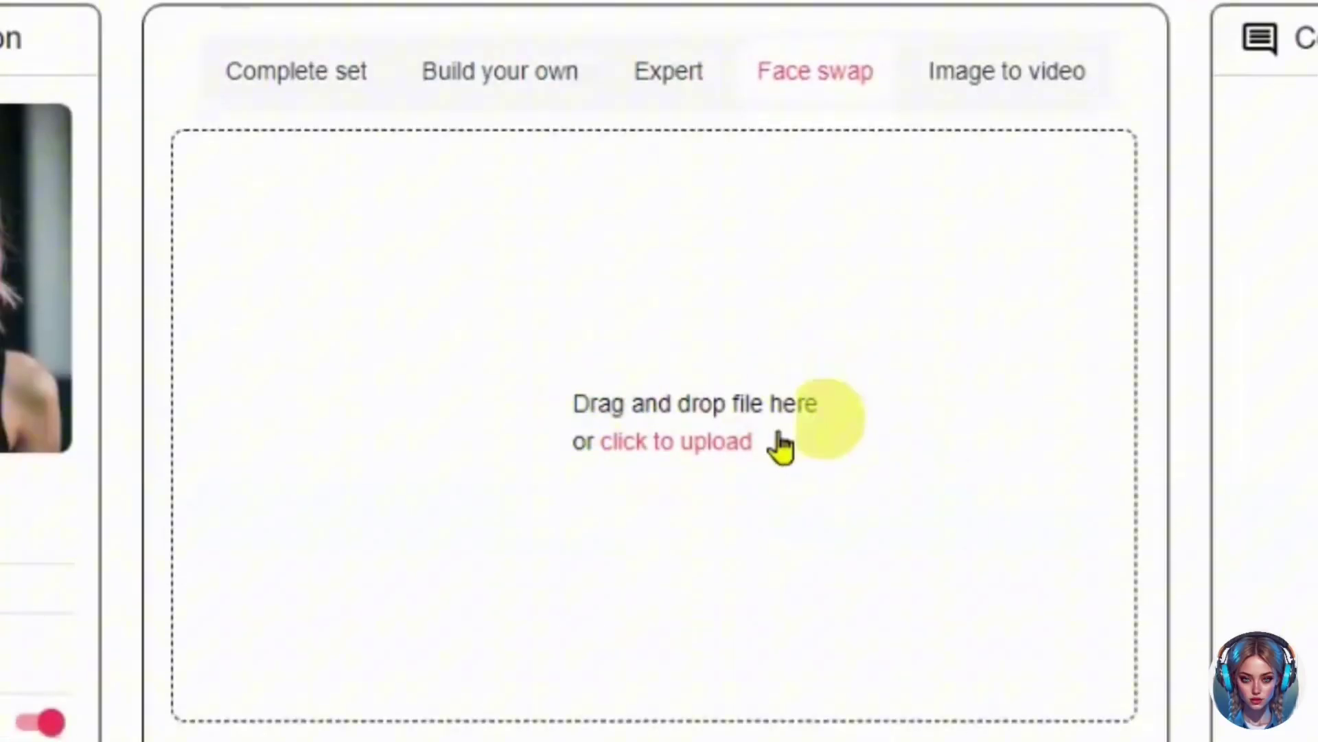
{"action": "left_click", "coordinate": [740, 398]}
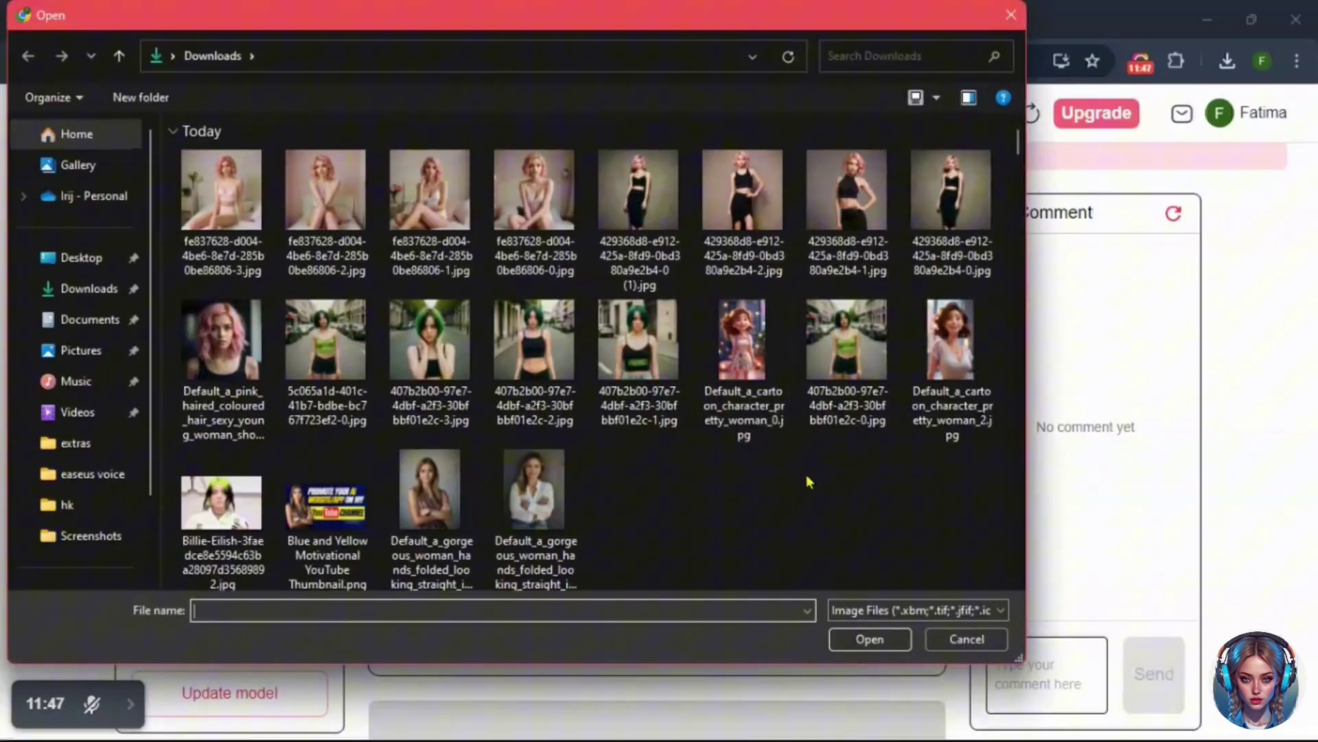
{"action": "double_click", "coordinate": [535, 337]}
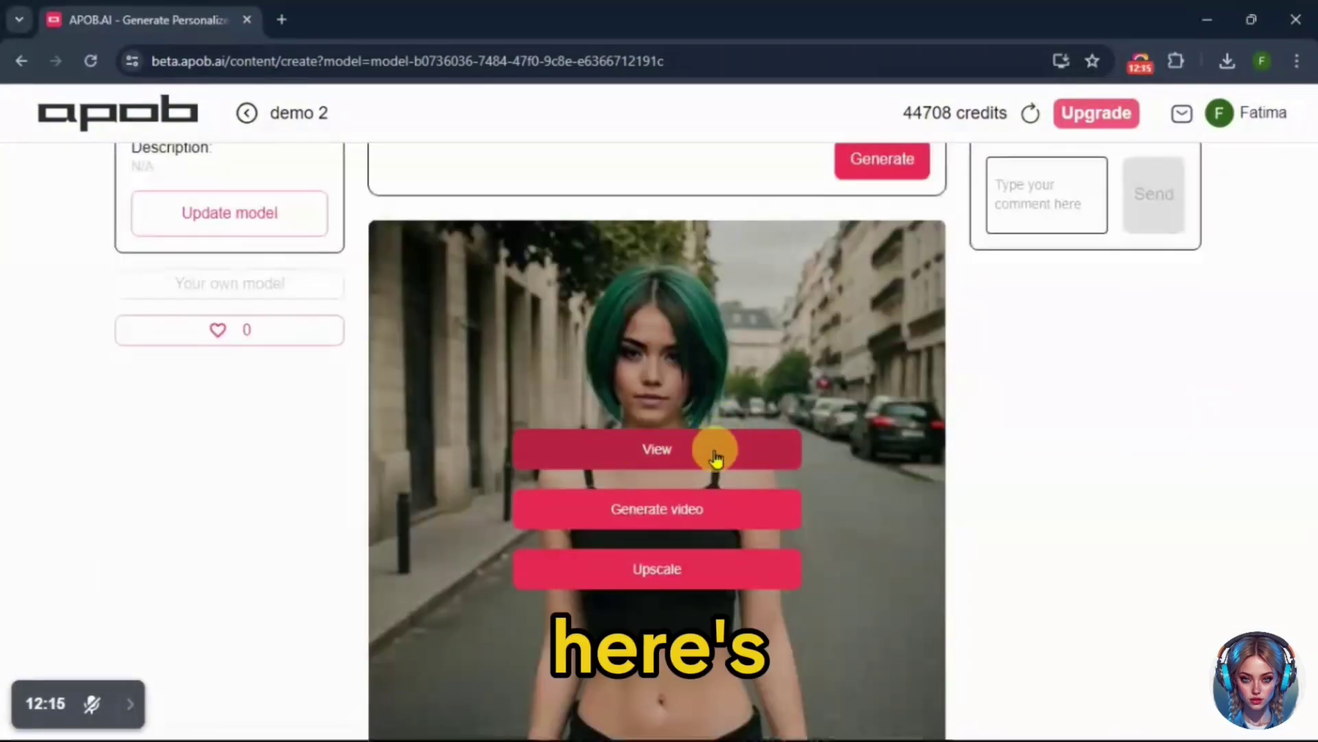
{"action": "left_click", "coordinate": [715, 450]}
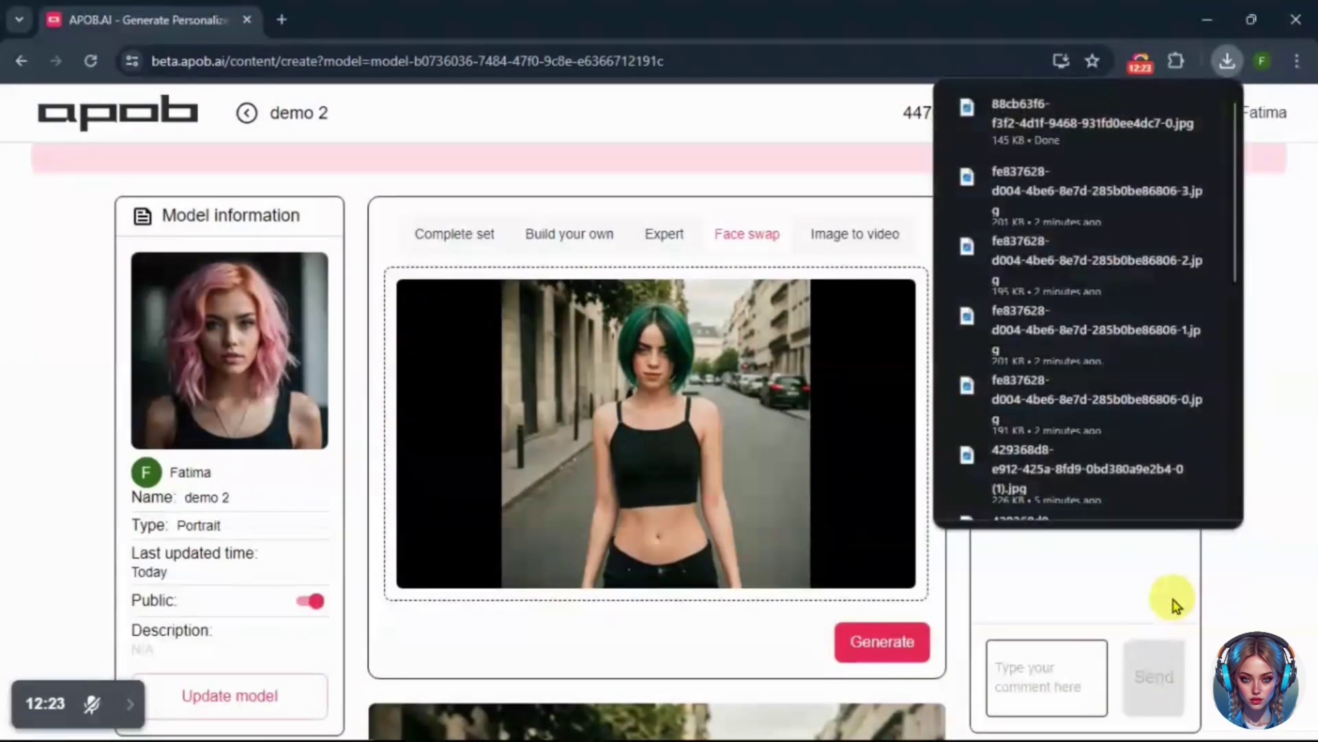
{"action": "scroll", "coordinate": [1209, 601], "scroll_direction": "up", "scroll_amount": 3}
Turn the pink-haired, black-outfit photo into a short video with Image to video and open the MP4
{"action": "left_click", "coordinate": [855, 404]}
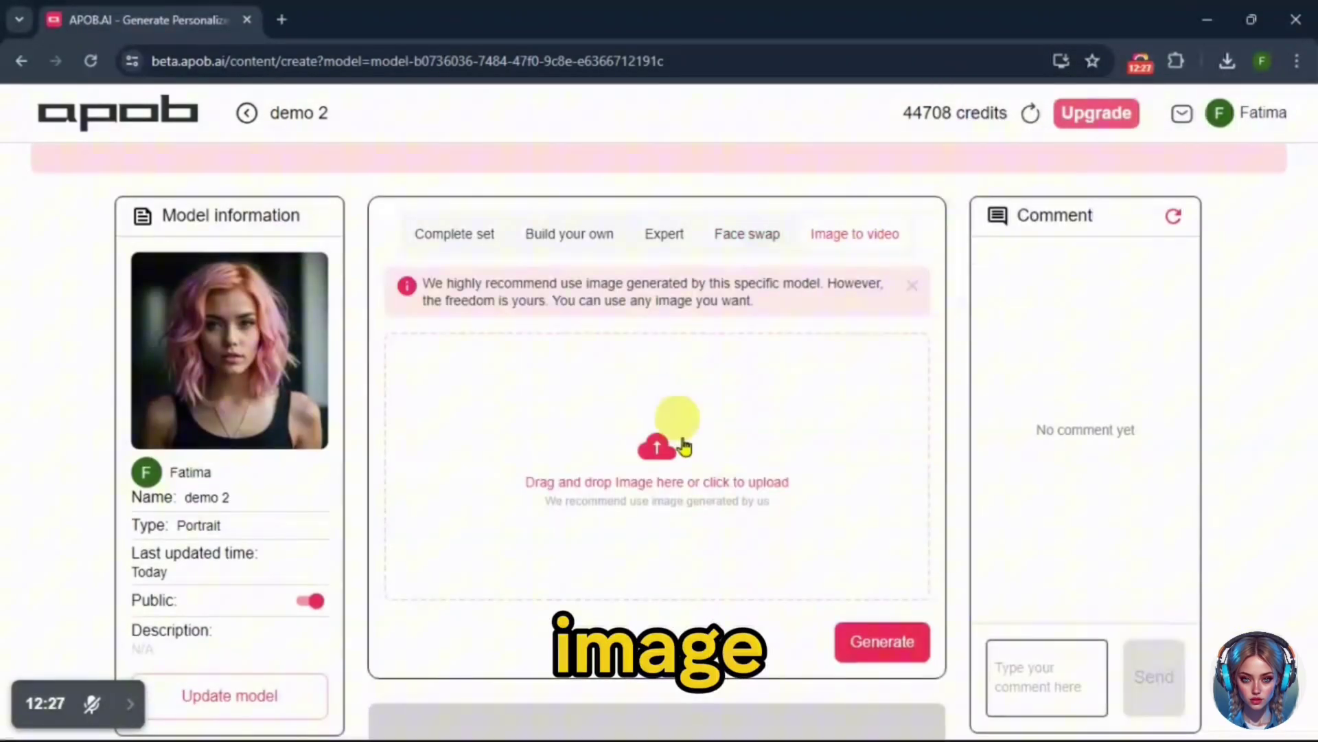
{"action": "left_click", "coordinate": [654, 456]}
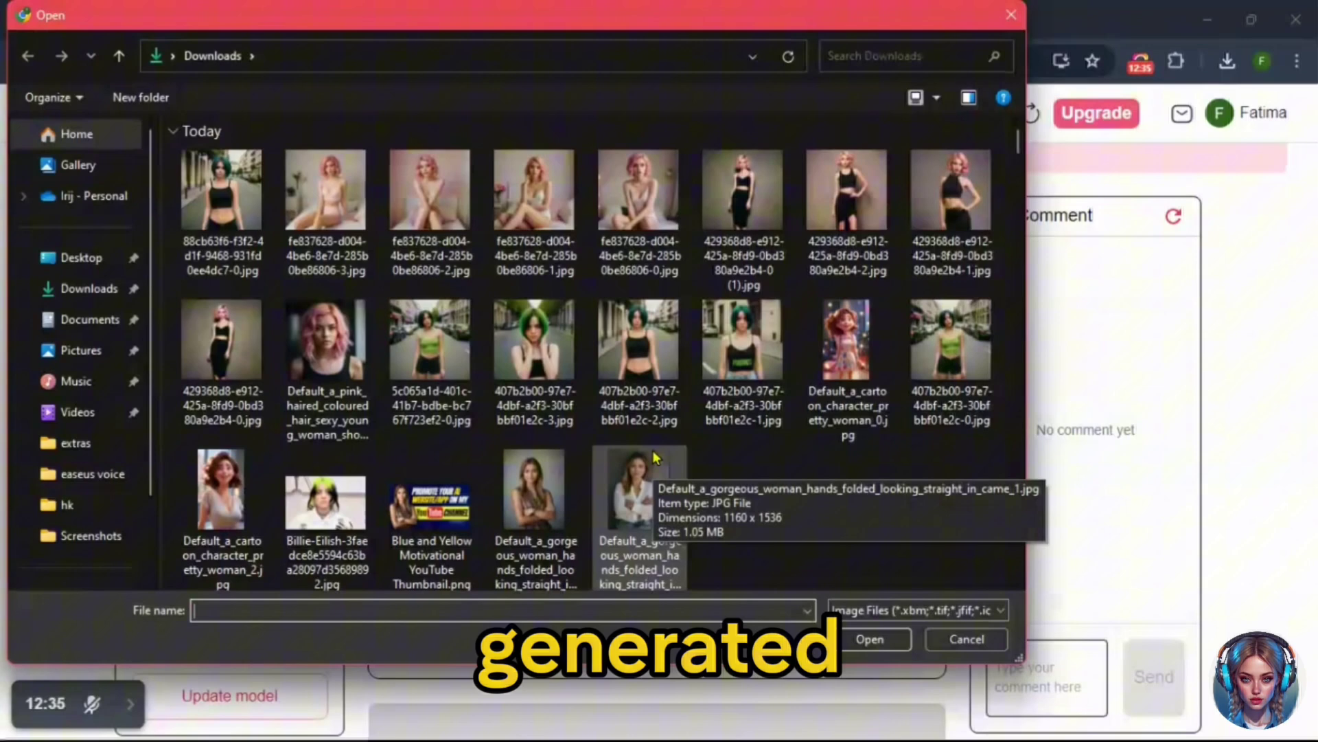
{"action": "left_click", "coordinate": [883, 644]}
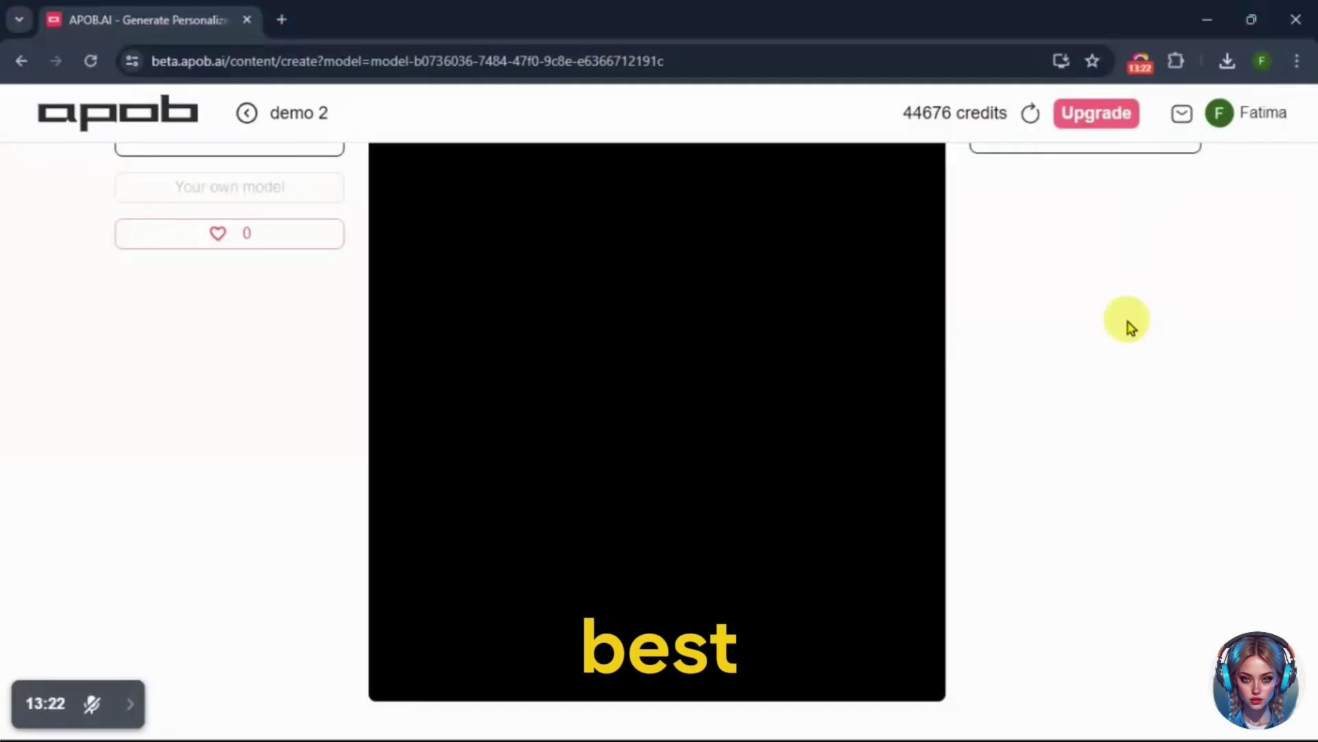
{"action": "scroll", "coordinate": [1129, 327], "scroll_direction": "up", "scroll_amount": 10}
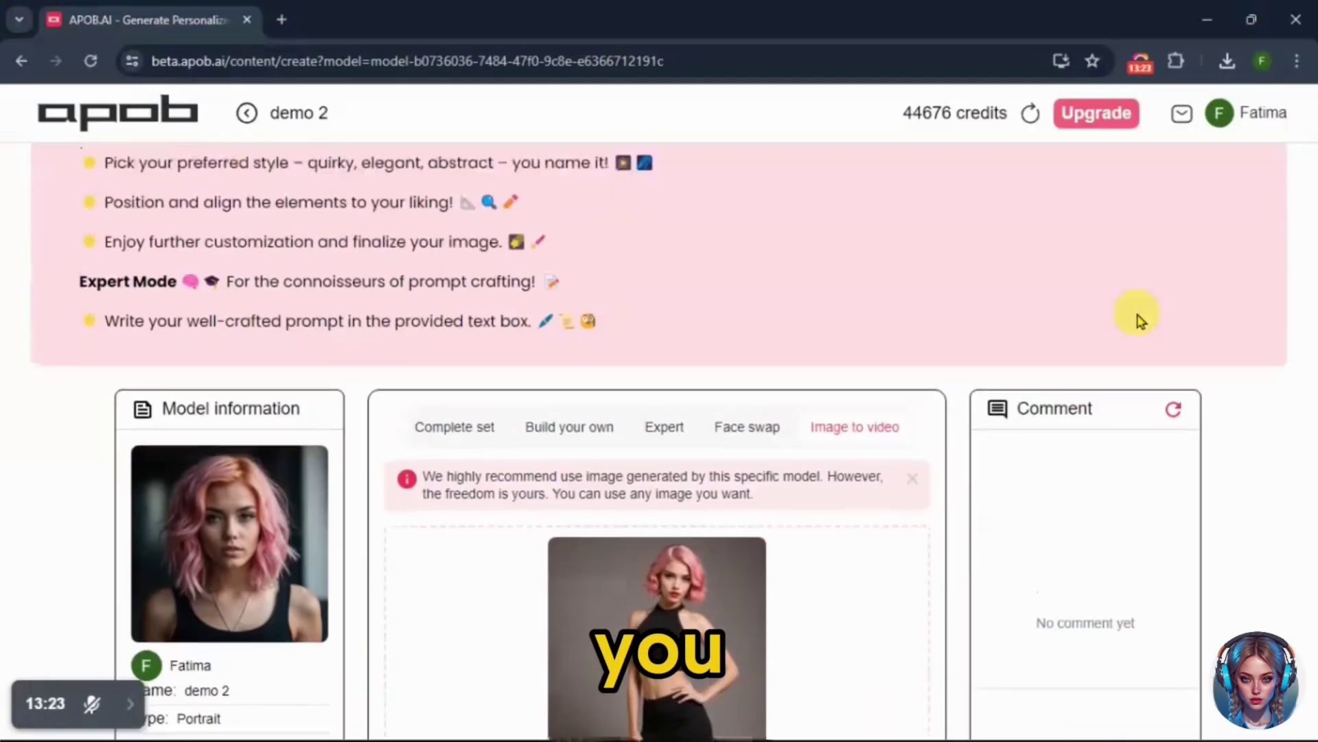
{"action": "scroll", "coordinate": [1137, 319], "scroll_direction": "down", "scroll_amount": 3}
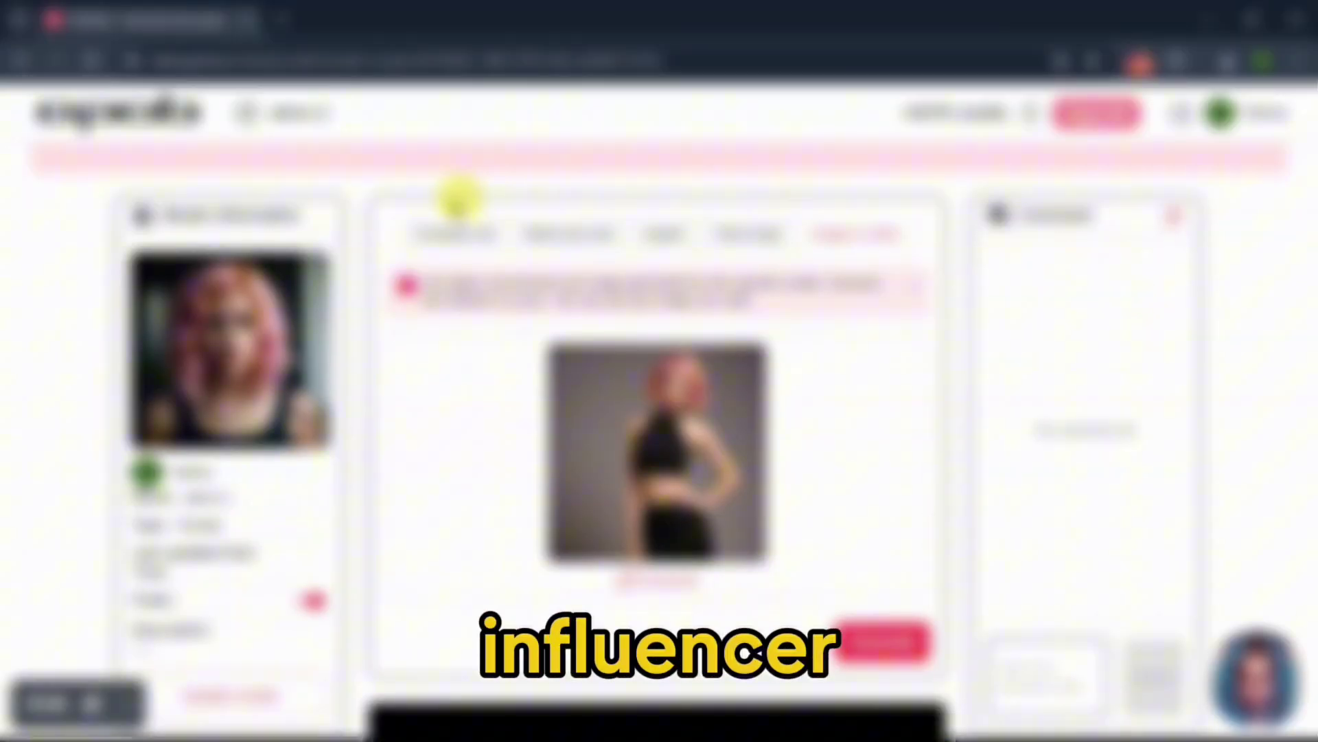
Upload the cartoon woman image as a new portrait model named 'cartoon' and begin training
{"action": "left_click", "coordinate": [261, 111]}
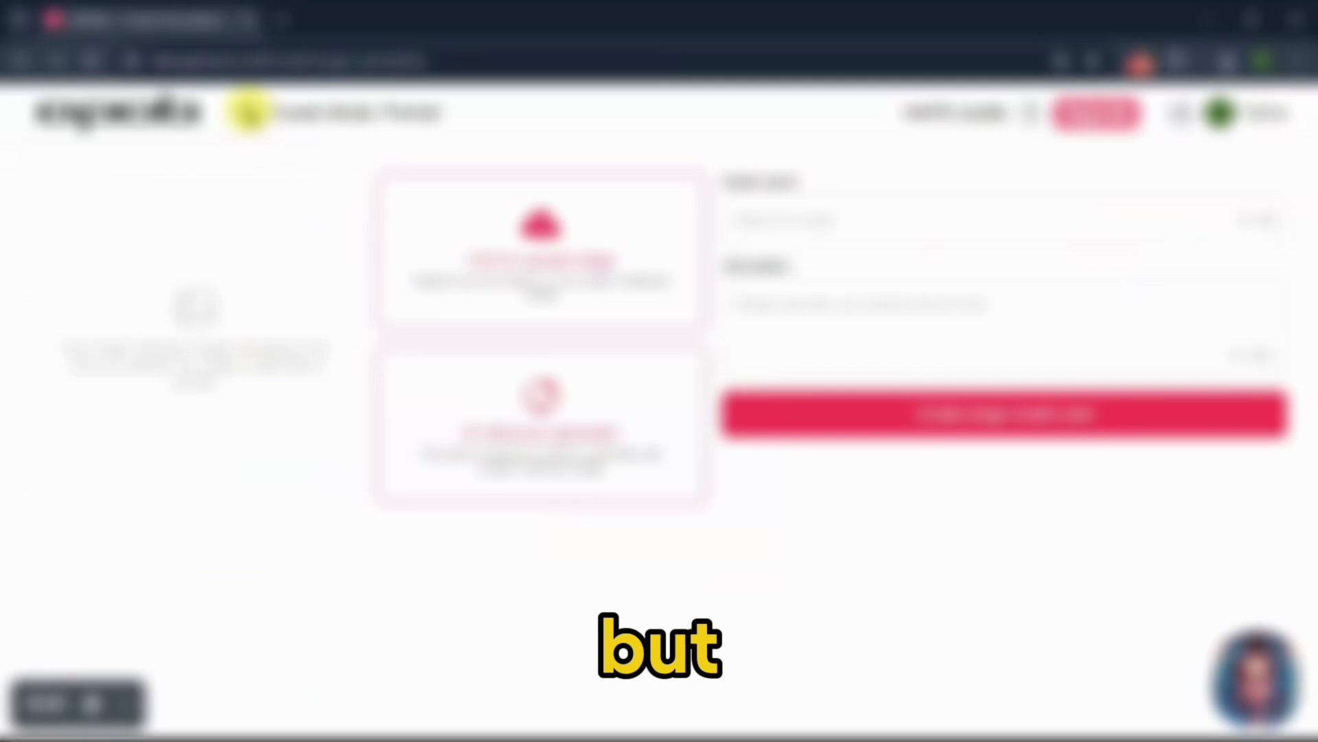
{"action": "left_click", "coordinate": [529, 226]}
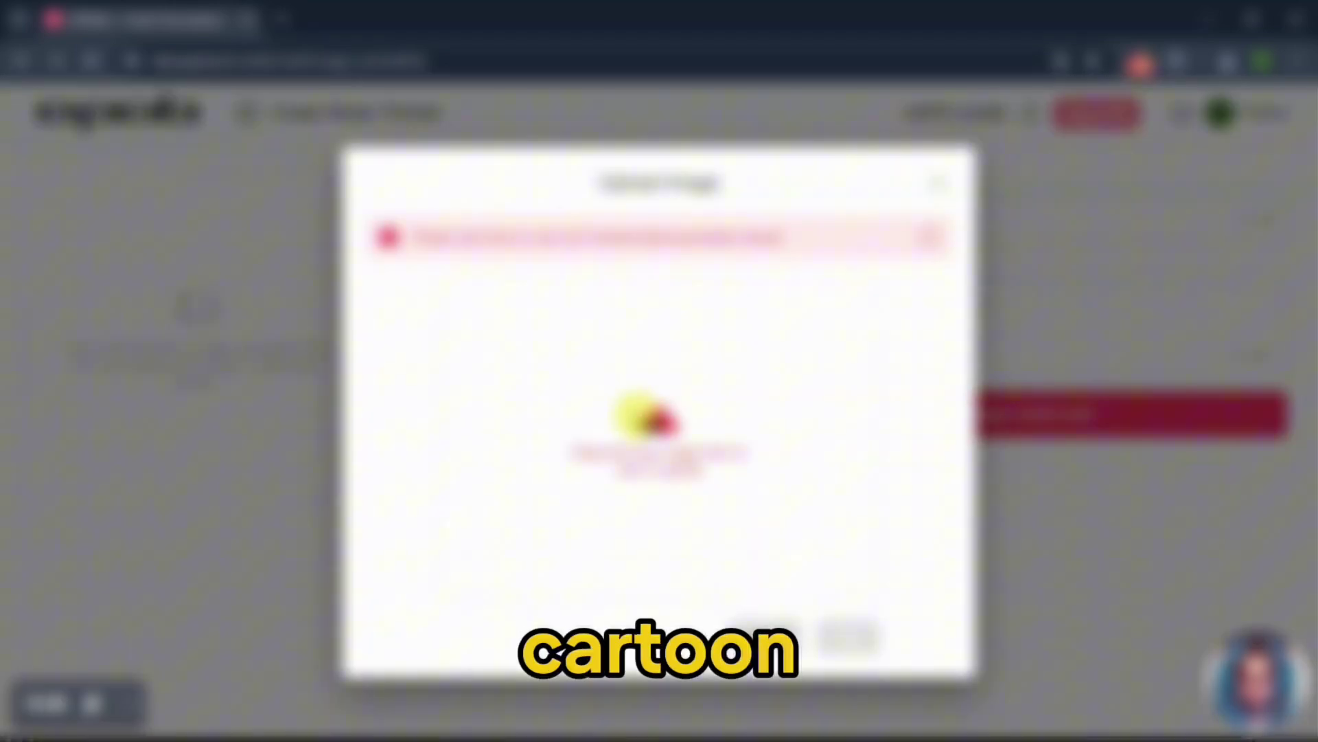
{"action": "left_click", "coordinate": [640, 420]}
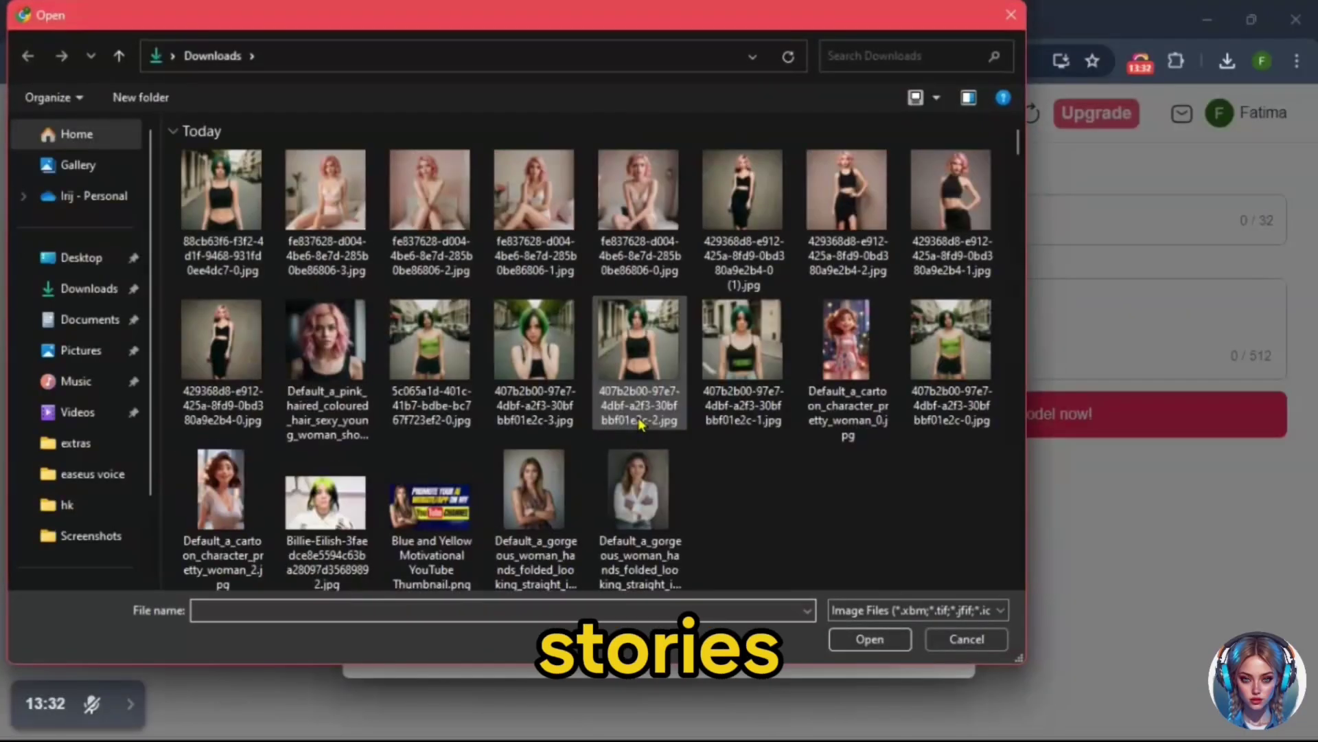
{"action": "double_click", "coordinate": [226, 498]}
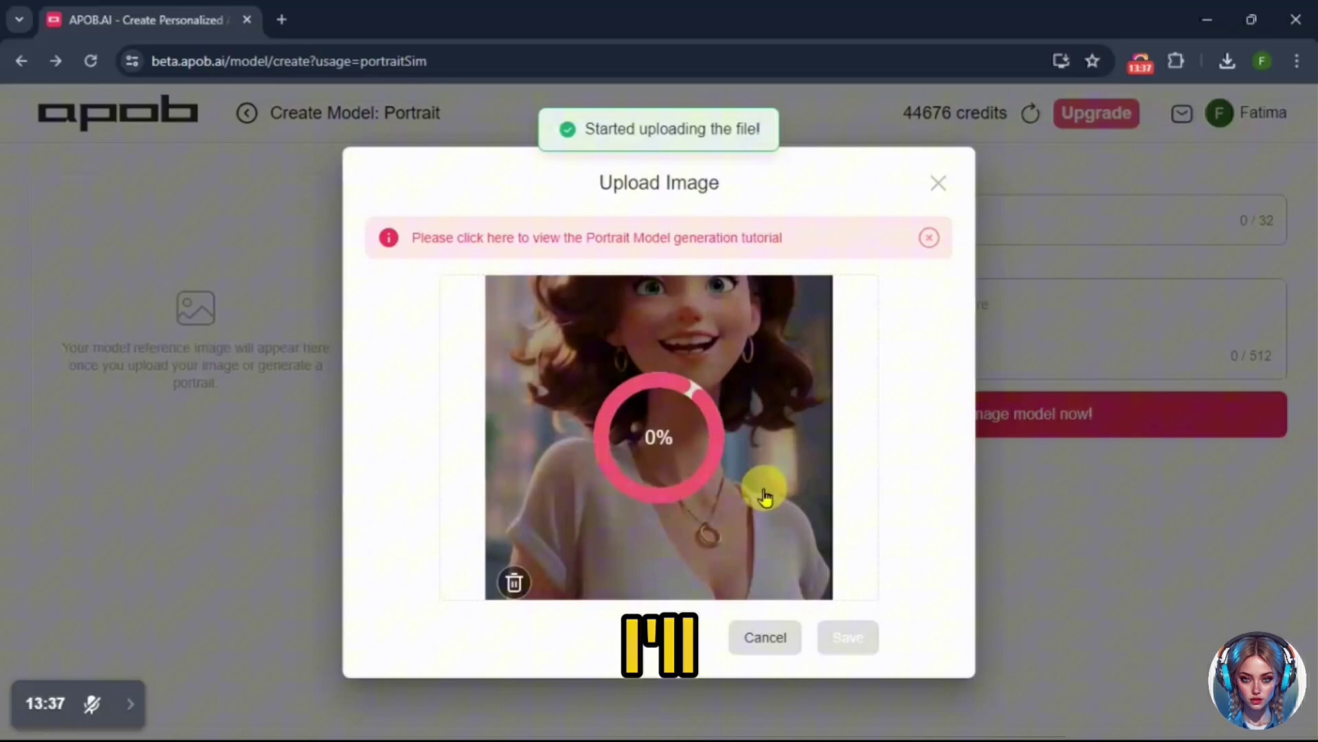
{"action": "left_click", "coordinate": [848, 638]}
{"action": "left_click", "coordinate": [837, 216]}
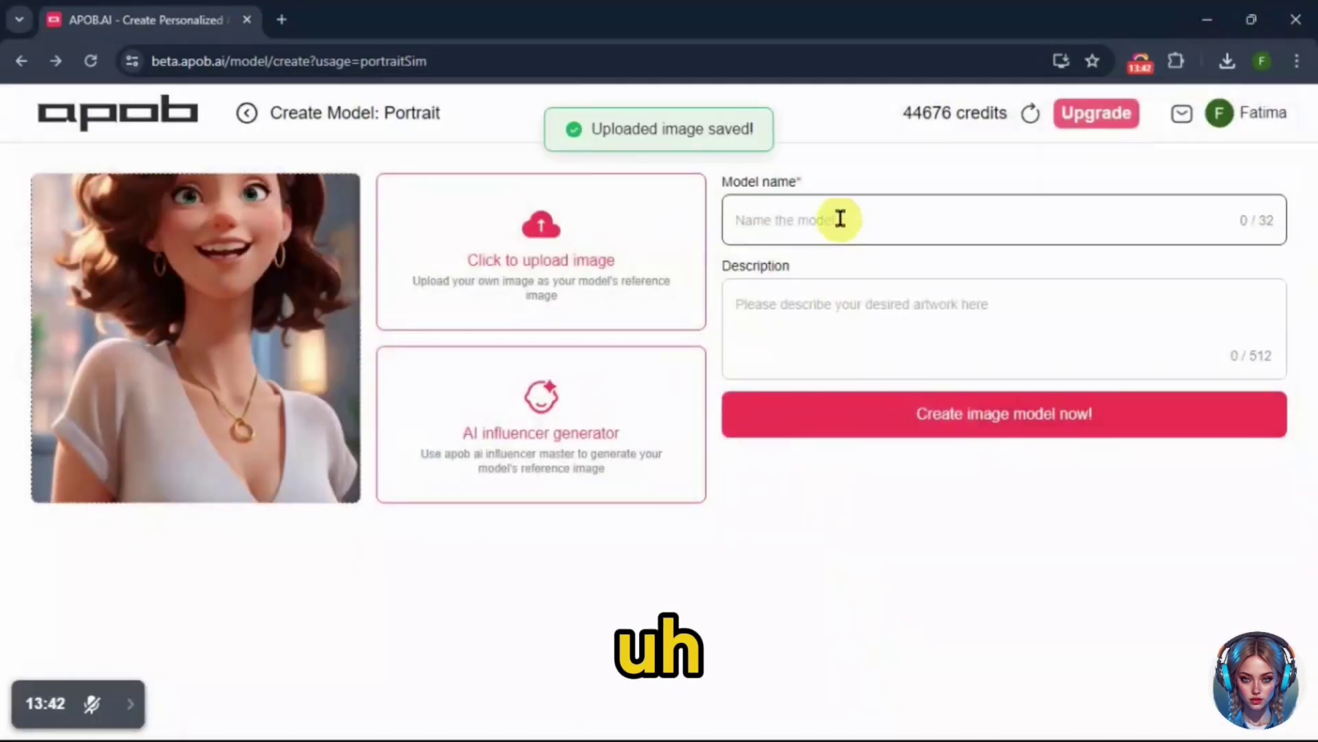
{"action": "type", "text": "cartoon"}
{"action": "left_click", "coordinate": [971, 412]}
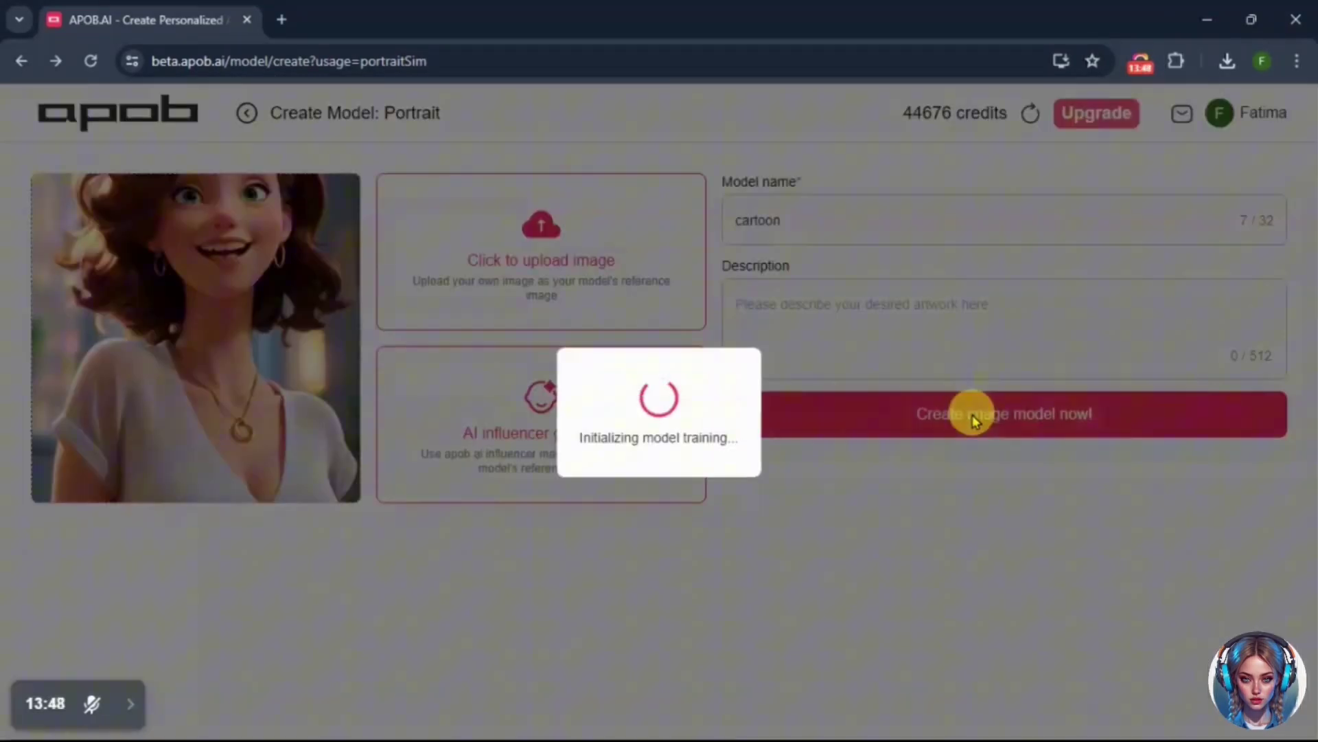
{"action": "scroll", "coordinate": [848, 388], "scroll_direction": "down", "scroll_amount": 4}
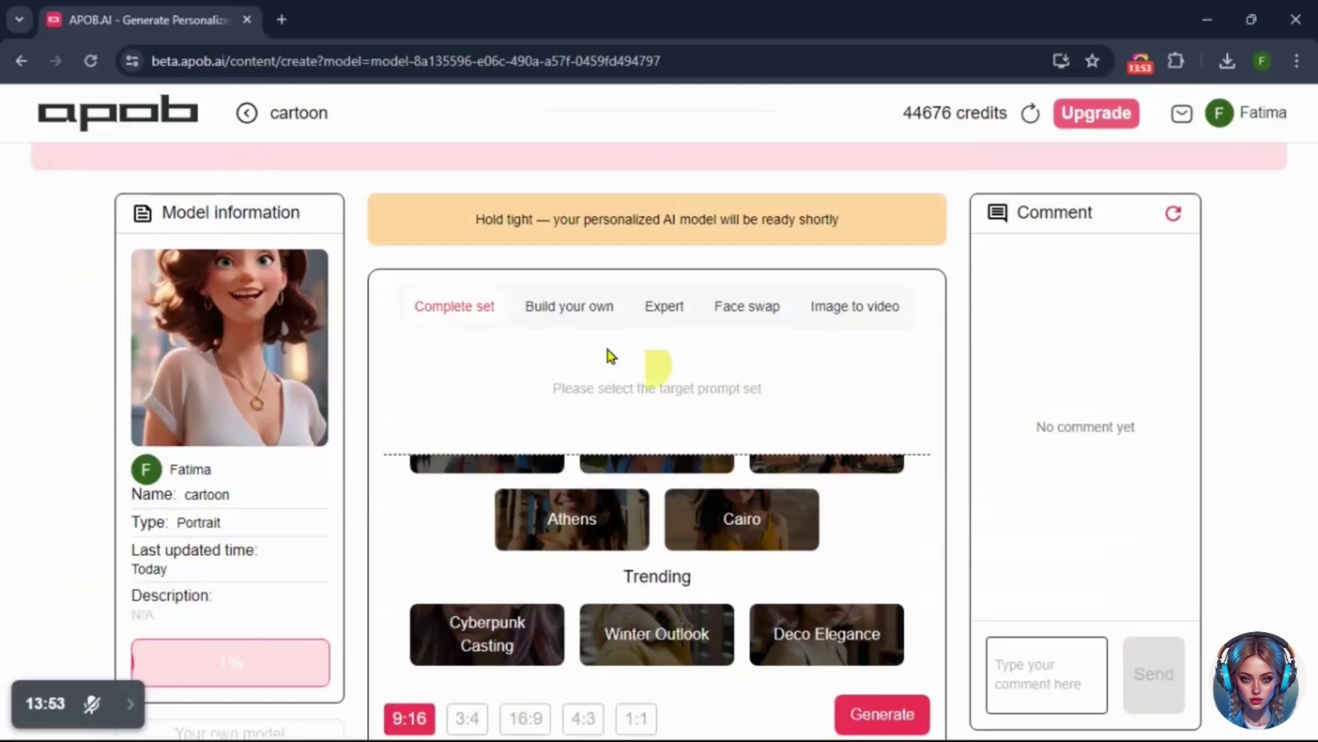
Generate four images of the cartoon model with the cute-3d prompt set
{"action": "scroll", "coordinate": [1295, 280], "scroll_direction": "up", "scroll_amount": 1}
{"action": "scroll", "coordinate": [469, 254], "scroll_direction": "down", "scroll_amount": 1}
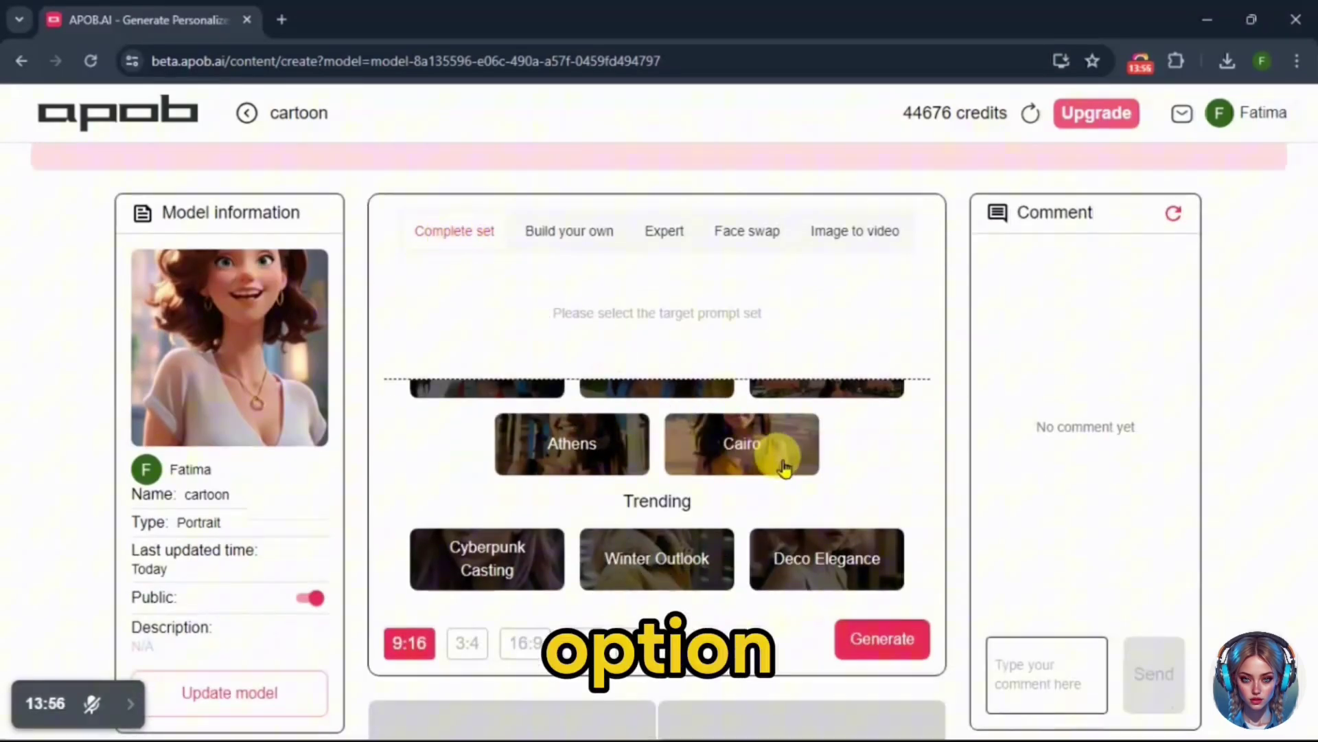
{"action": "scroll", "coordinate": [776, 449], "scroll_direction": "up", "scroll_amount": 3}
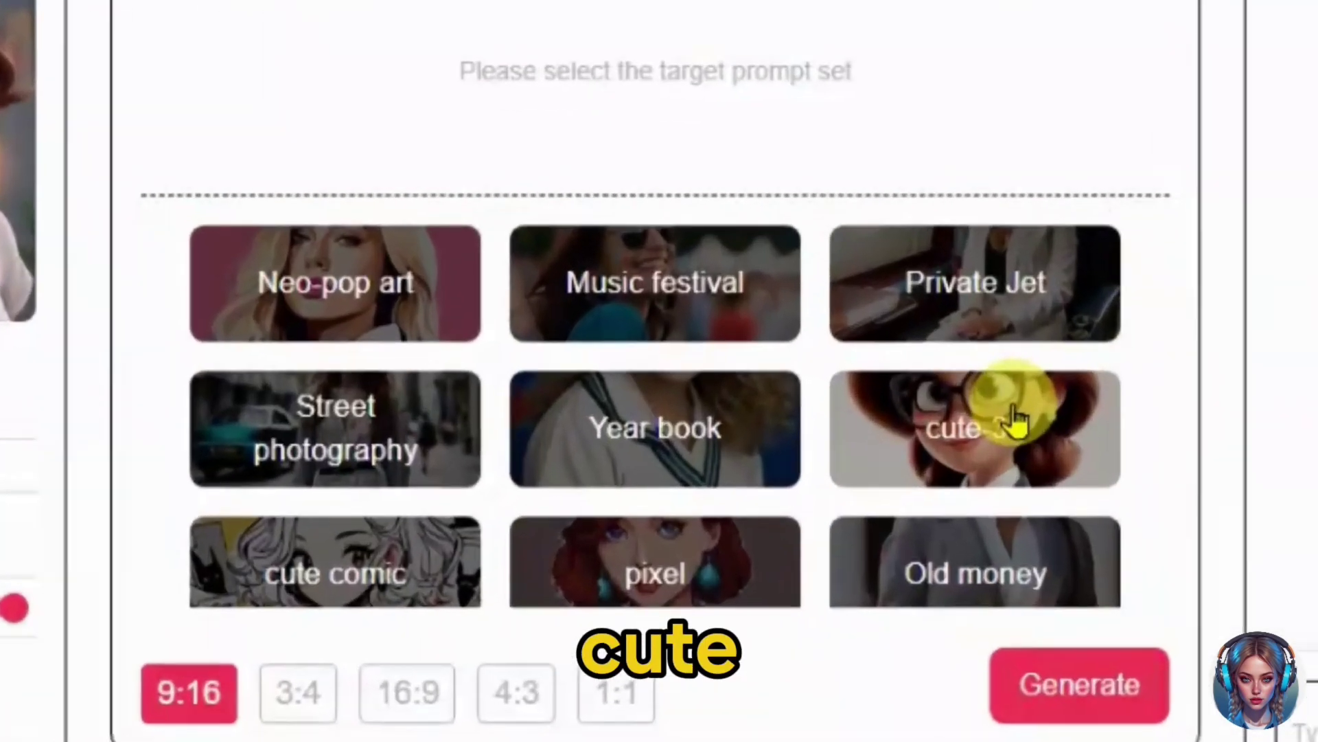
{"action": "left_click", "coordinate": [1015, 414]}
{"action": "left_click", "coordinate": [1126, 685]}
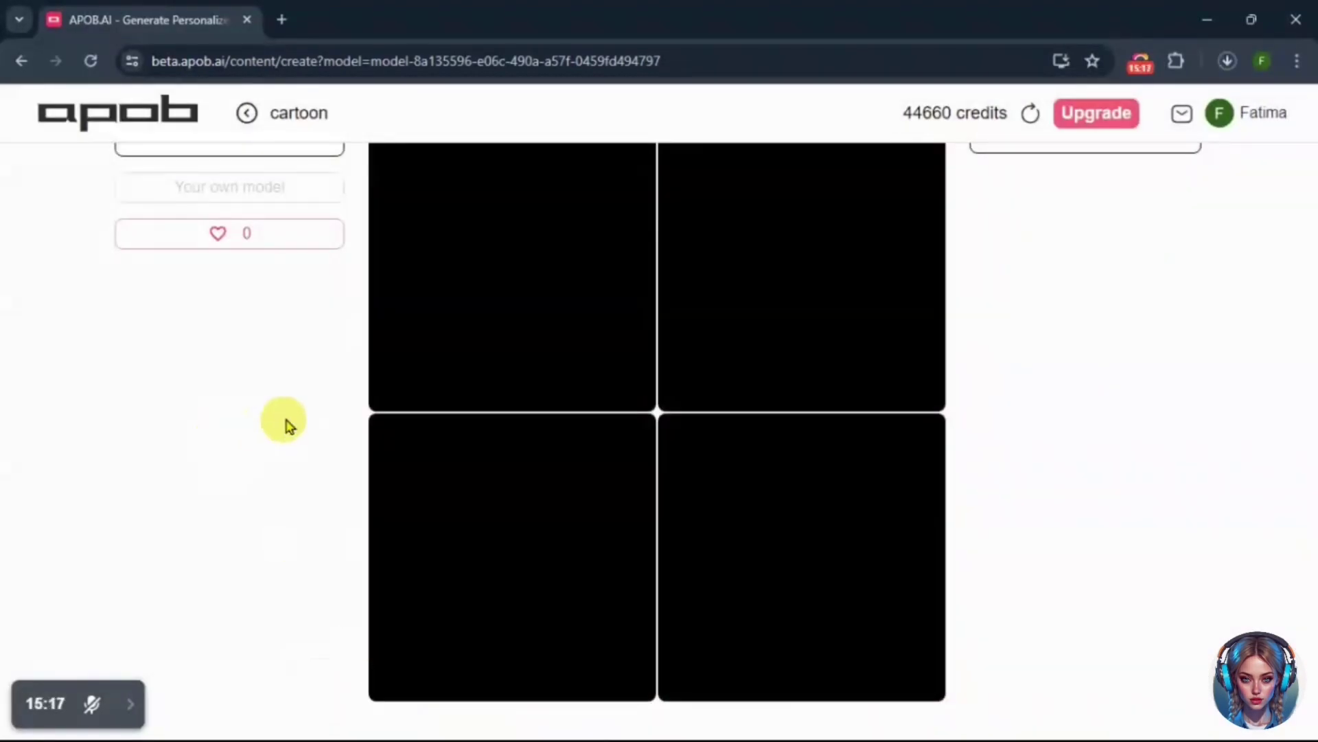
Browse the generated images, then open the first History image on its own page
{"action": "scroll", "coordinate": [287, 426], "scroll_direction": "up", "scroll_amount": 1}
{"action": "scroll", "coordinate": [295, 425], "scroll_direction": "down", "scroll_amount": 1}
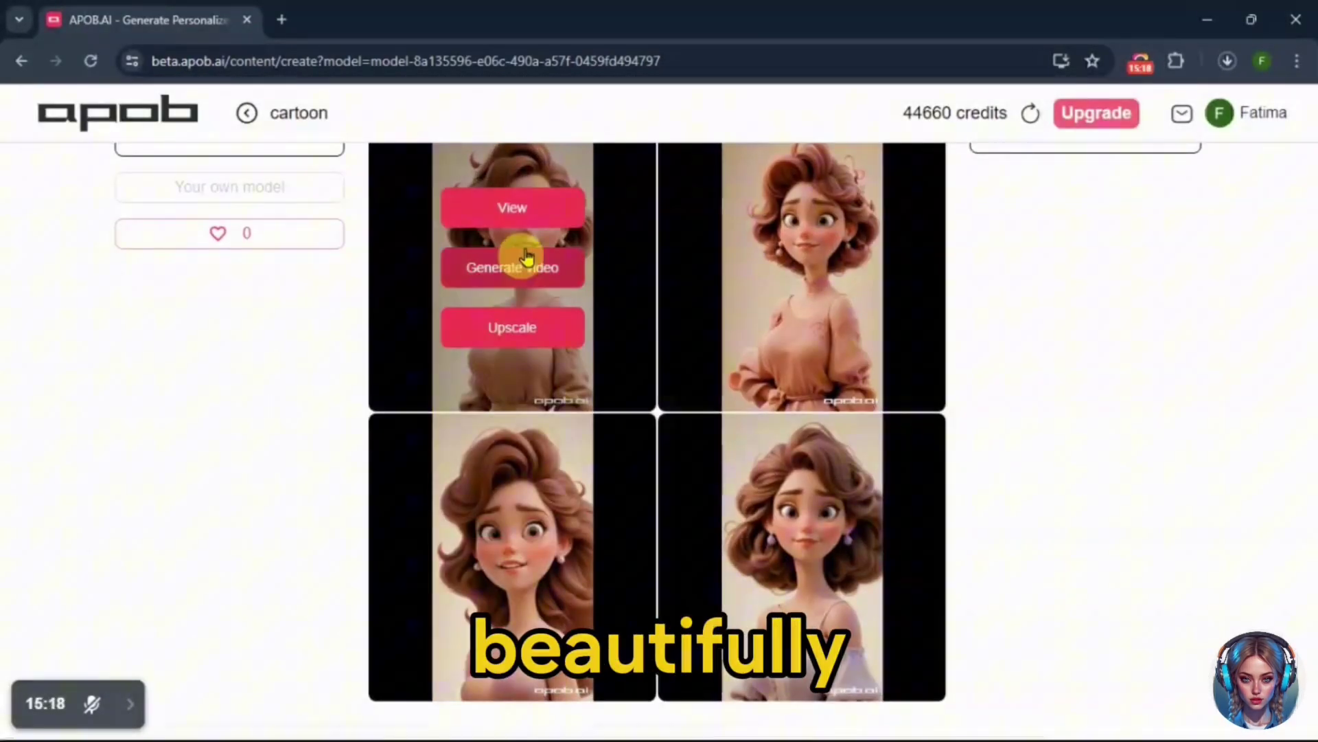
{"action": "left_click", "coordinate": [1283, 432]}
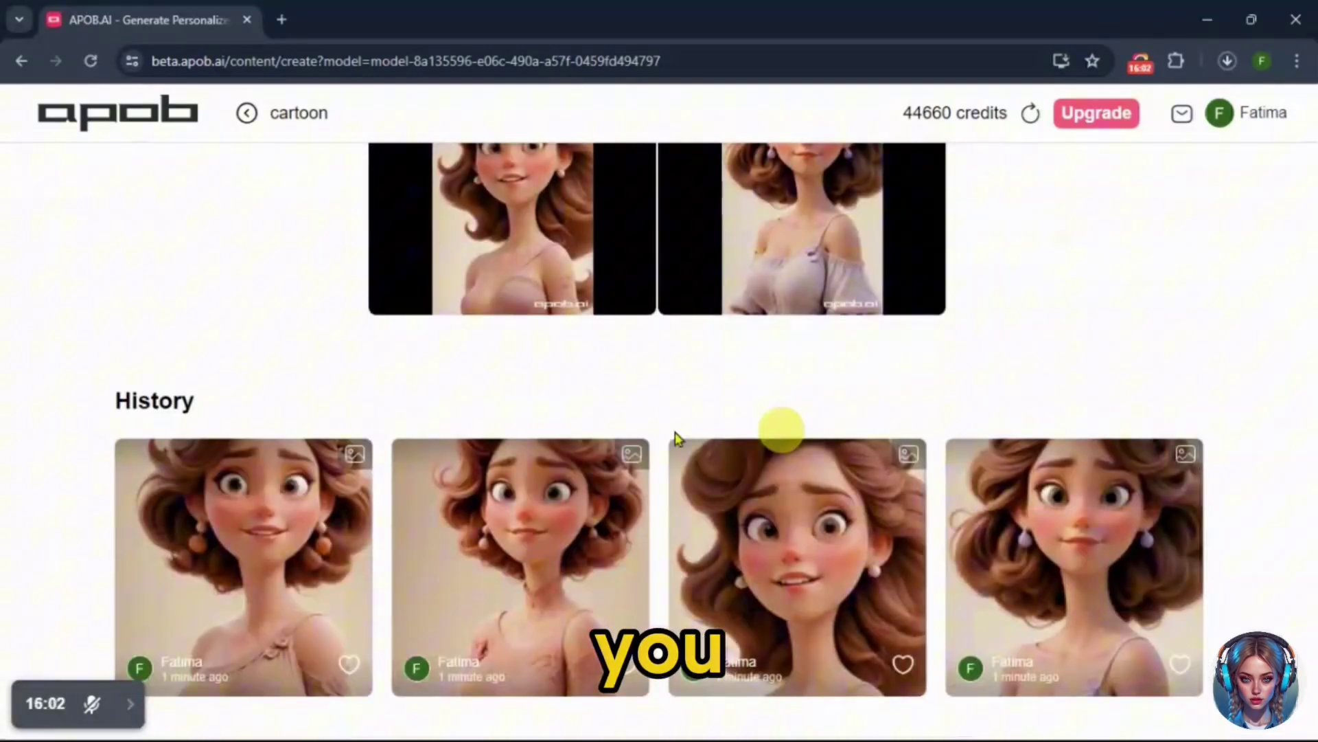
{"action": "left_click", "coordinate": [250, 516]}
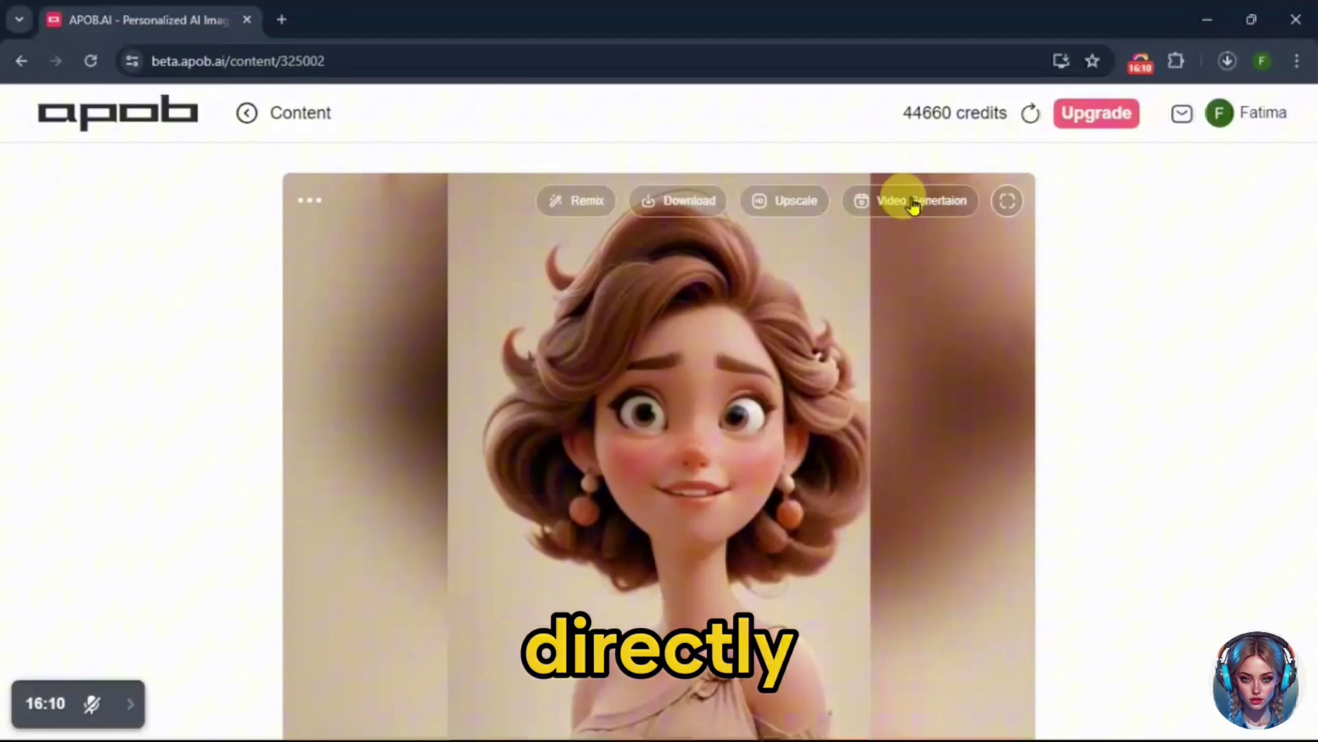
{"action": "scroll", "coordinate": [1153, 343], "scroll_direction": "down", "scroll_amount": 2}
{"action": "scroll", "coordinate": [1153, 344], "scroll_direction": "down", "scroll_amount": 3}
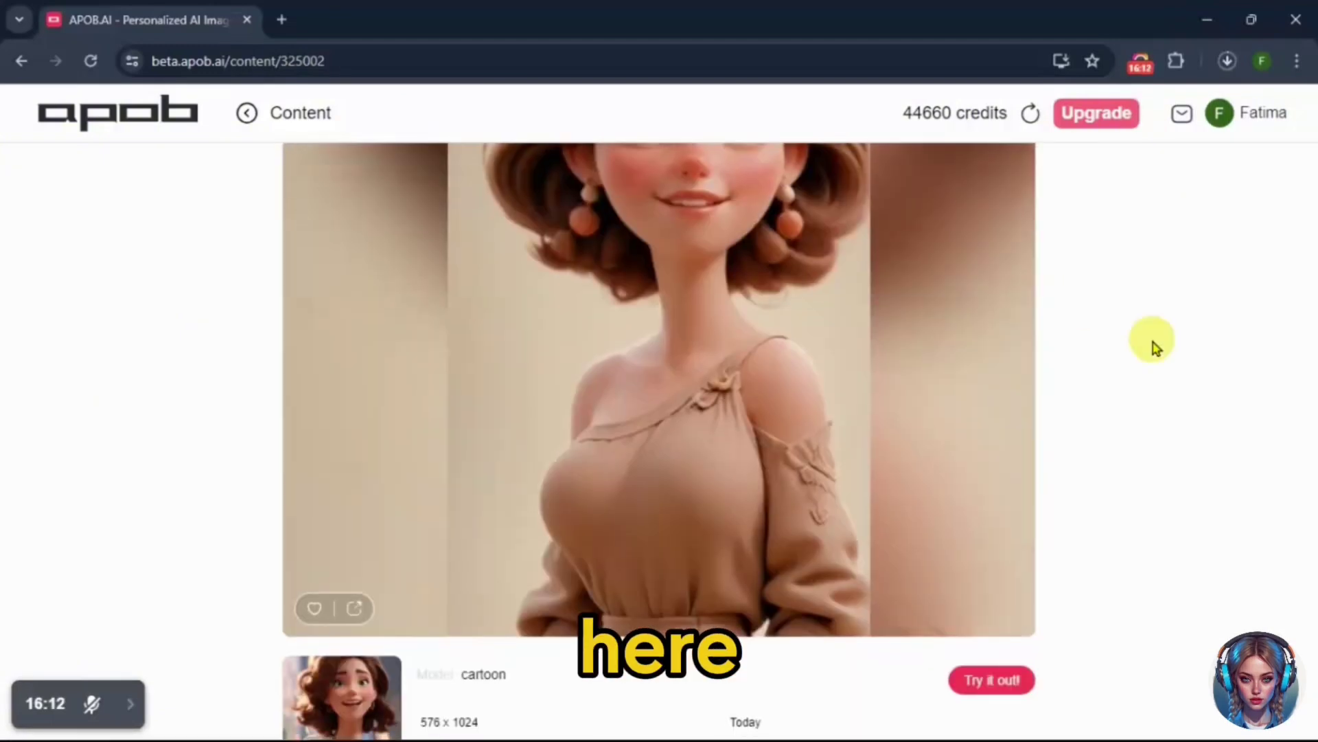
{"action": "scroll", "coordinate": [1155, 347], "scroll_direction": "up", "scroll_amount": 5}
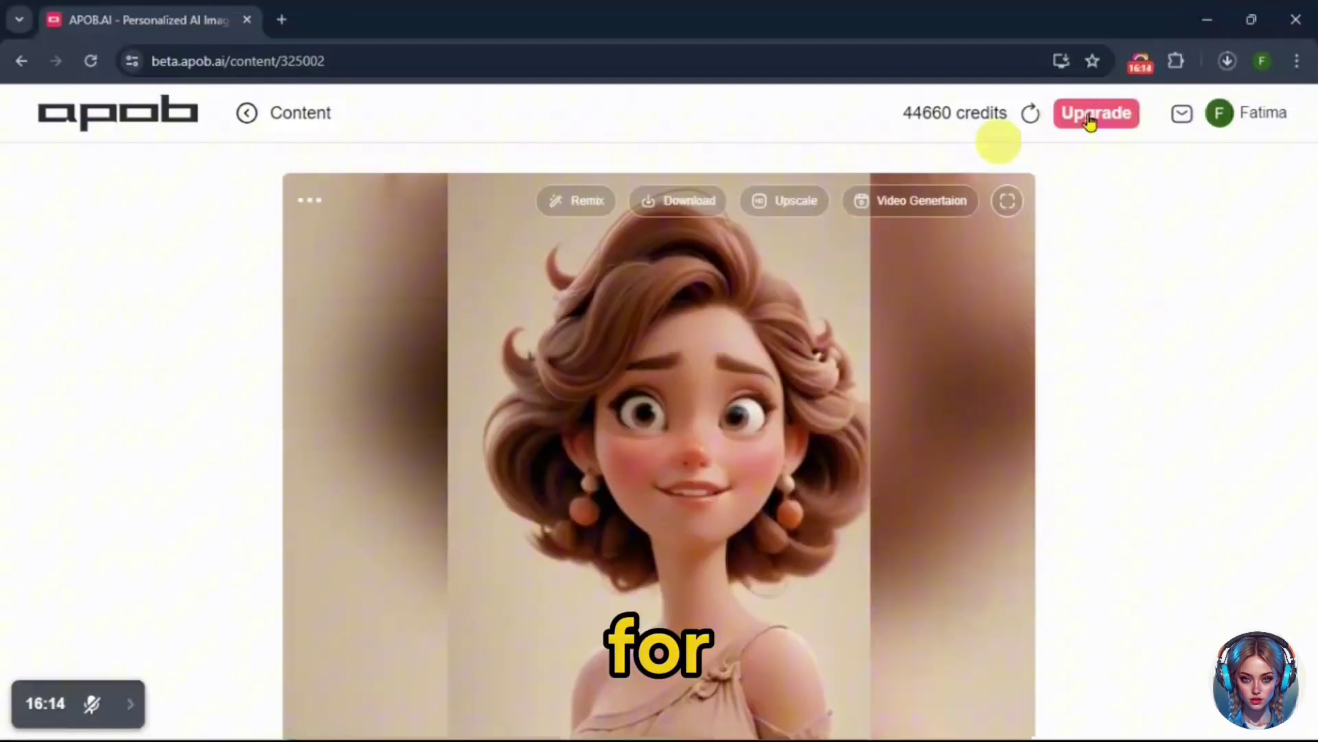
Open the Upgrade pricing dialog and review the Nano, Micro, Macro ($30, current) and Mega plans
{"action": "left_click", "coordinate": [1096, 112]}
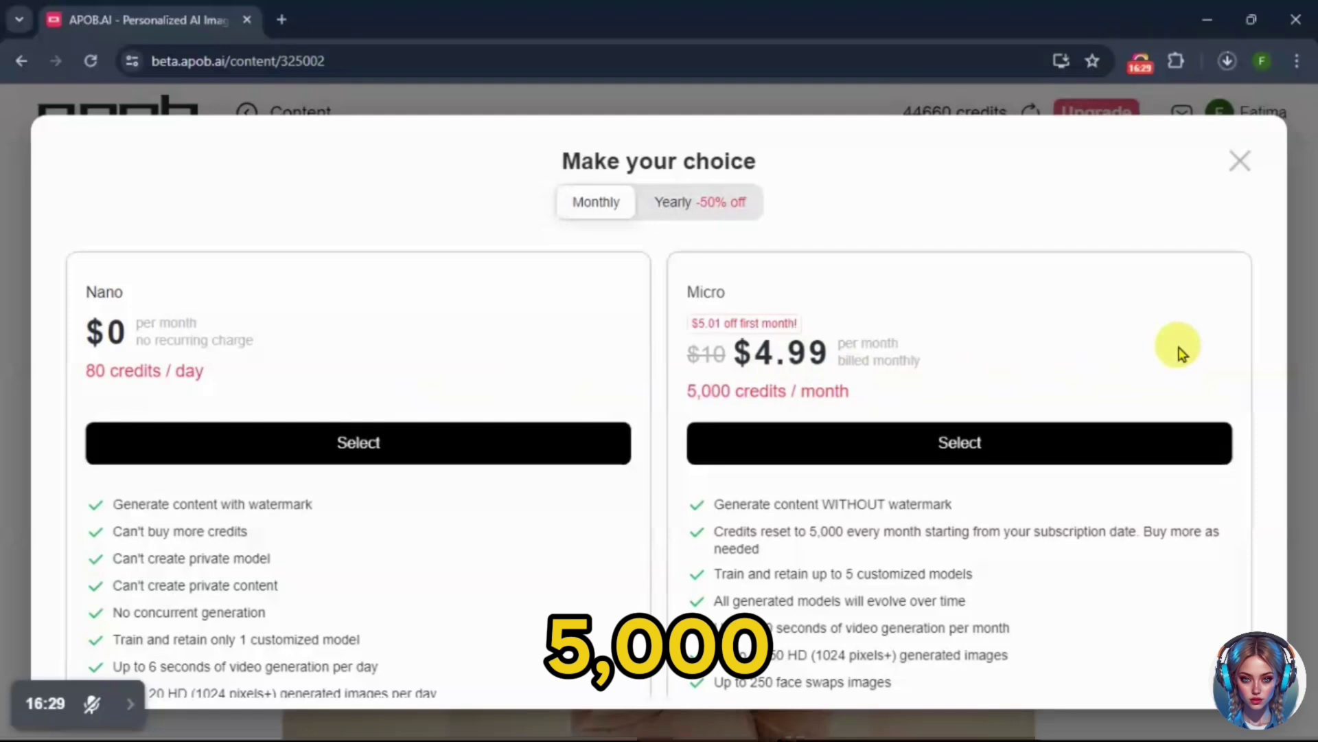
{"action": "scroll", "coordinate": [1179, 352], "scroll_direction": "down", "scroll_amount": 10}
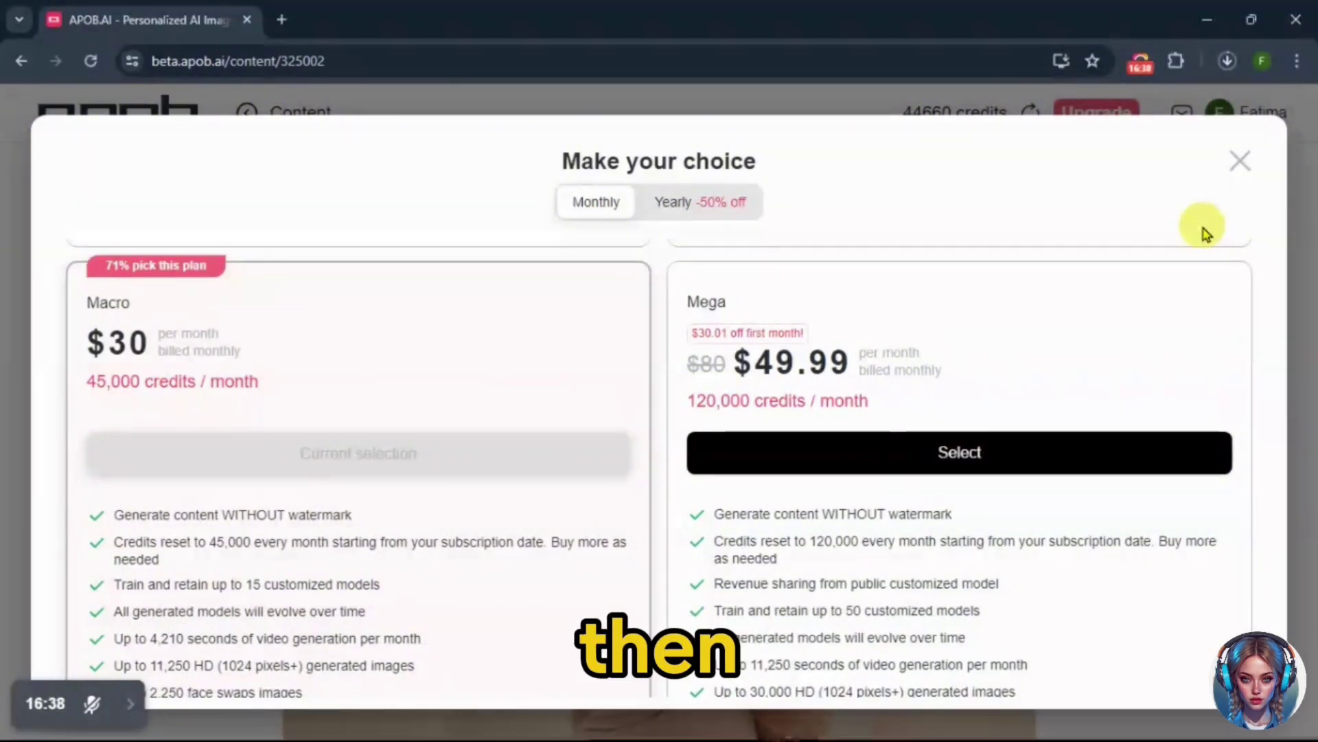
{"action": "scroll", "coordinate": [1194, 323], "scroll_direction": "down", "scroll_amount": 4}
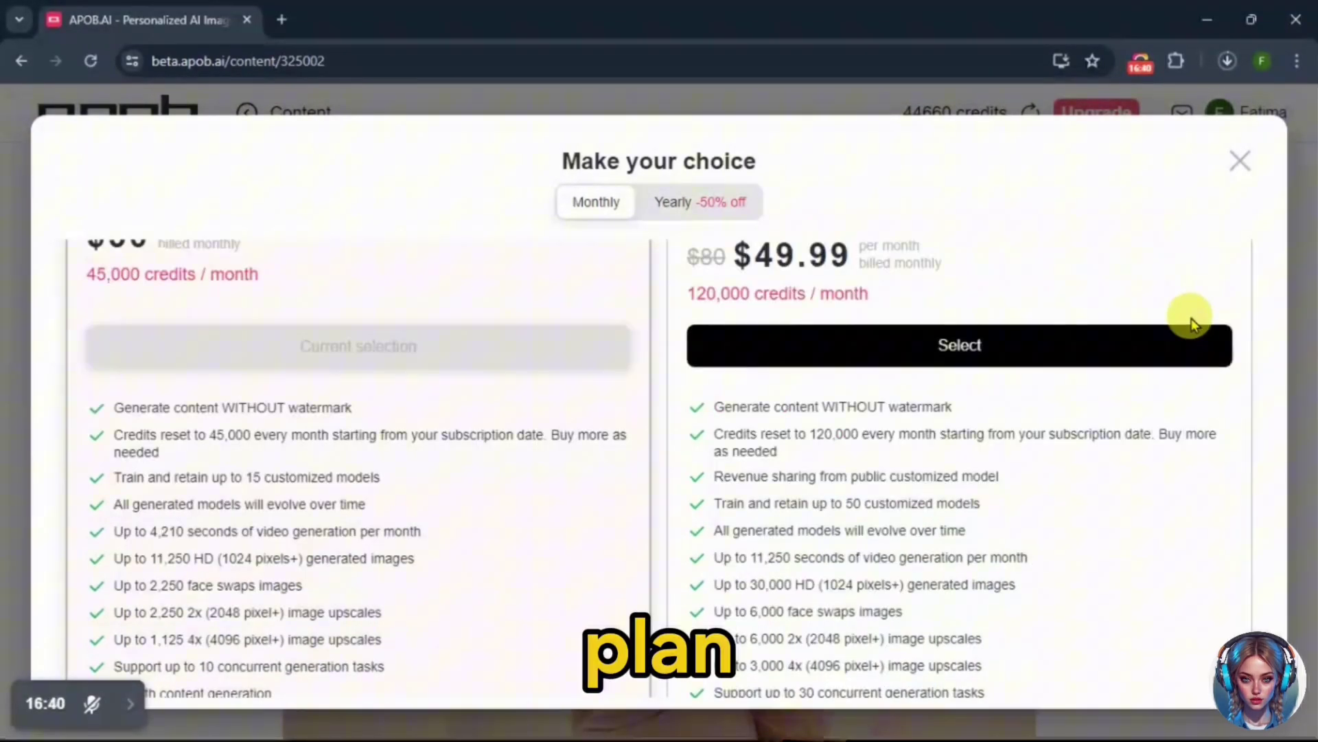